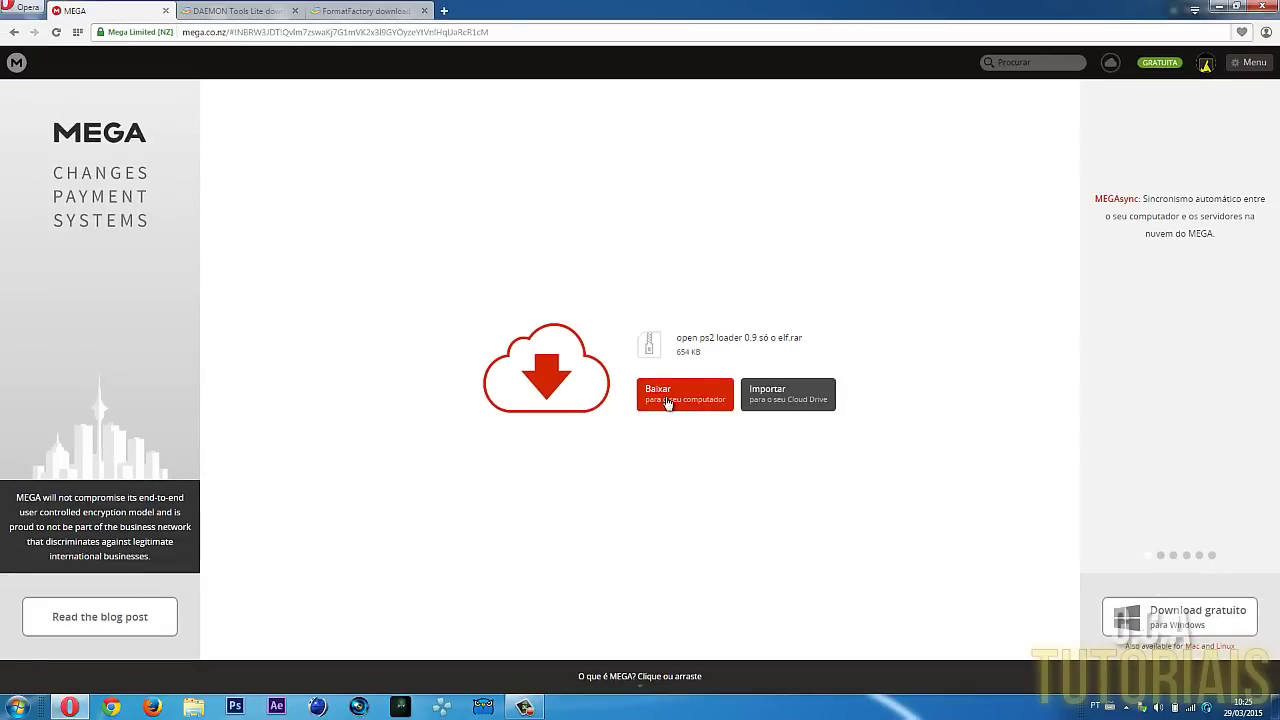
# Review the download pages for the open ps2 loader 0.9 archive, DAEMON Tools Lite and FormatFactory
pyautogui.click(246, 14)
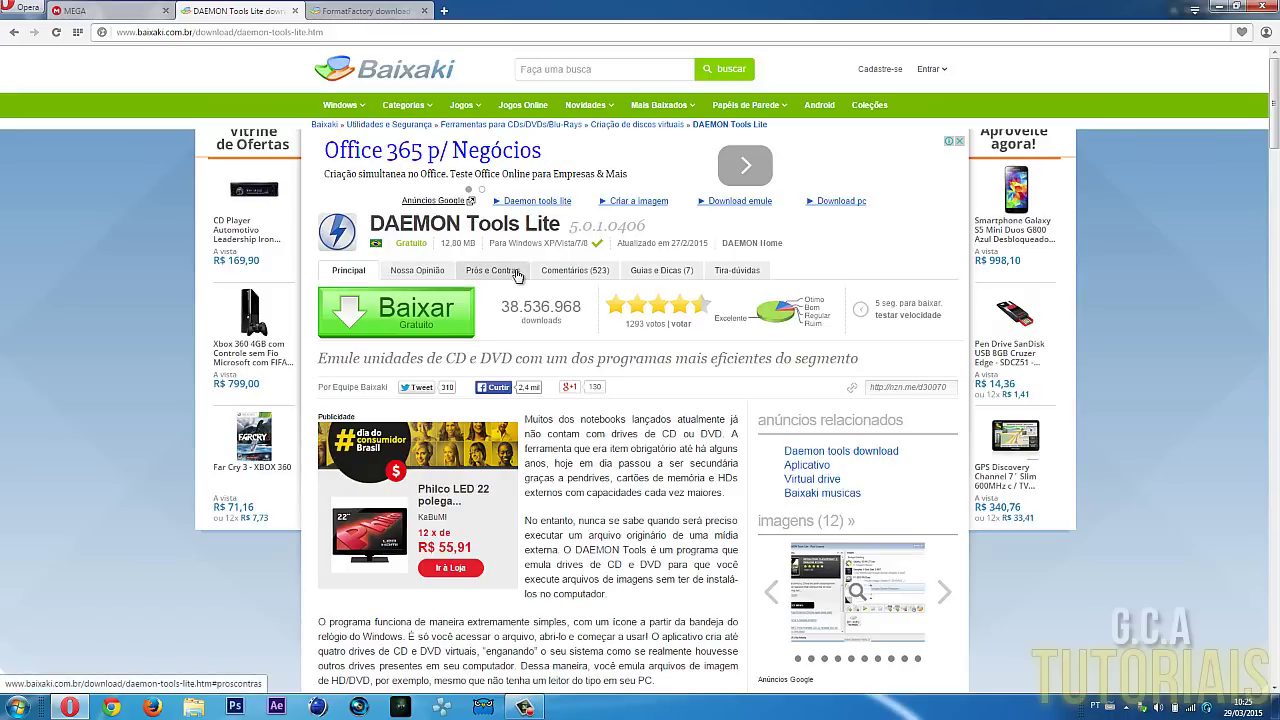
pyautogui.scroll(-1, 505, 255)
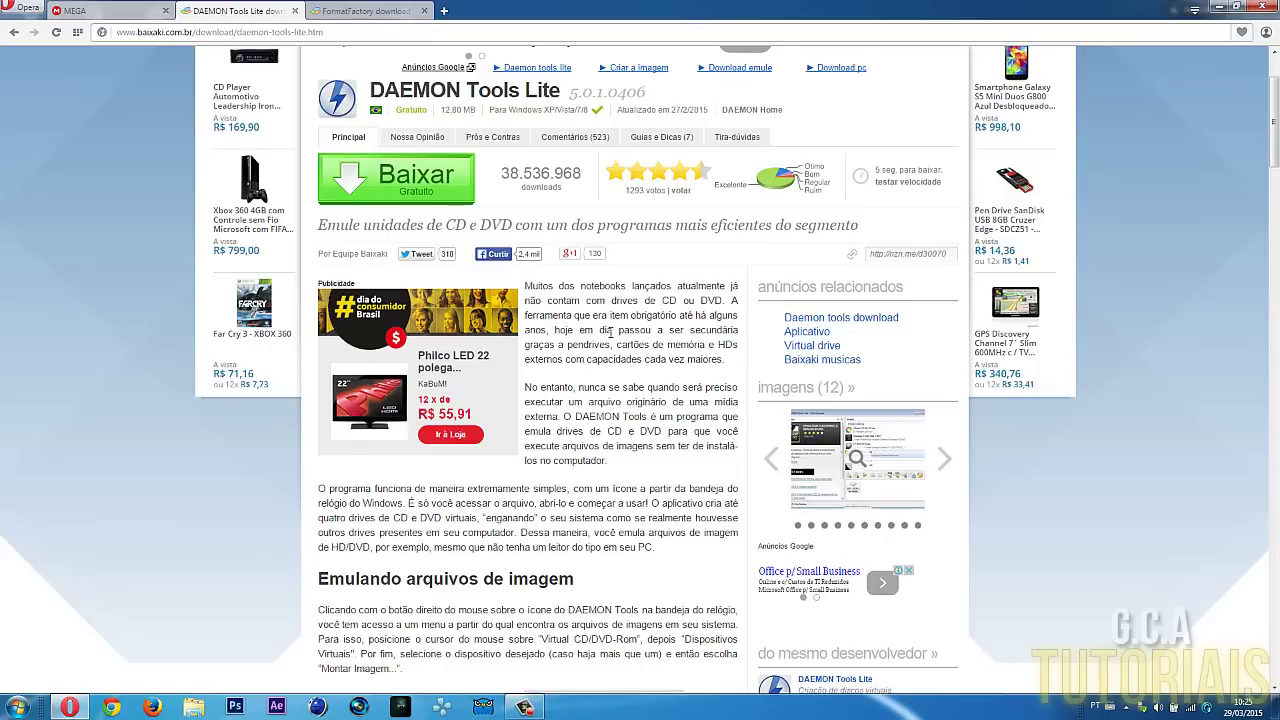
pyautogui.scroll(-5, 608, 337)
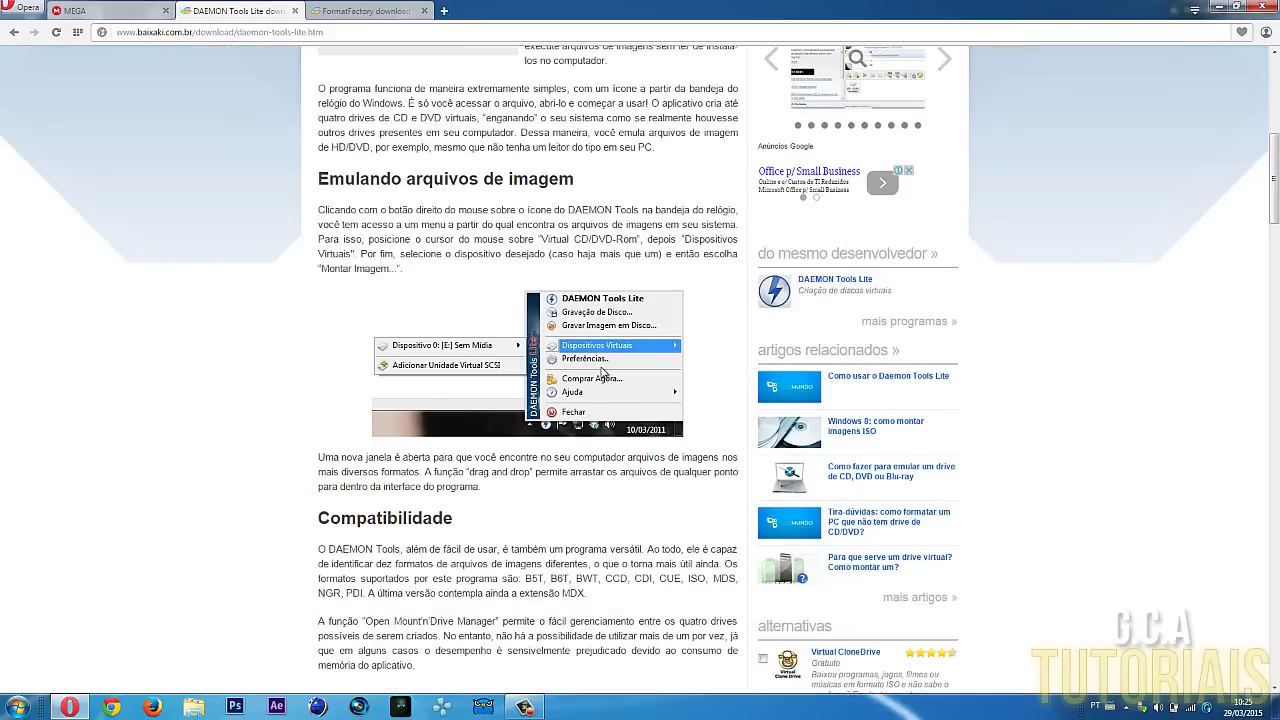
pyautogui.scroll(7, 590, 340)
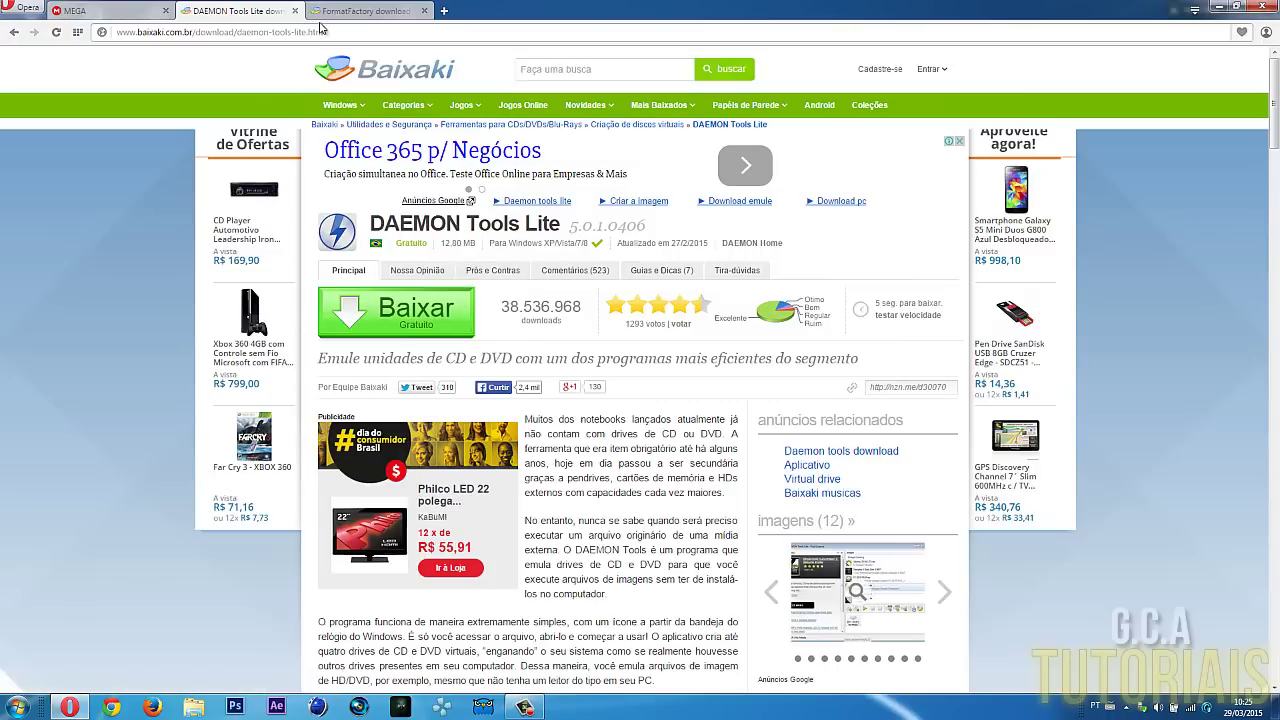
pyautogui.click(362, 11)
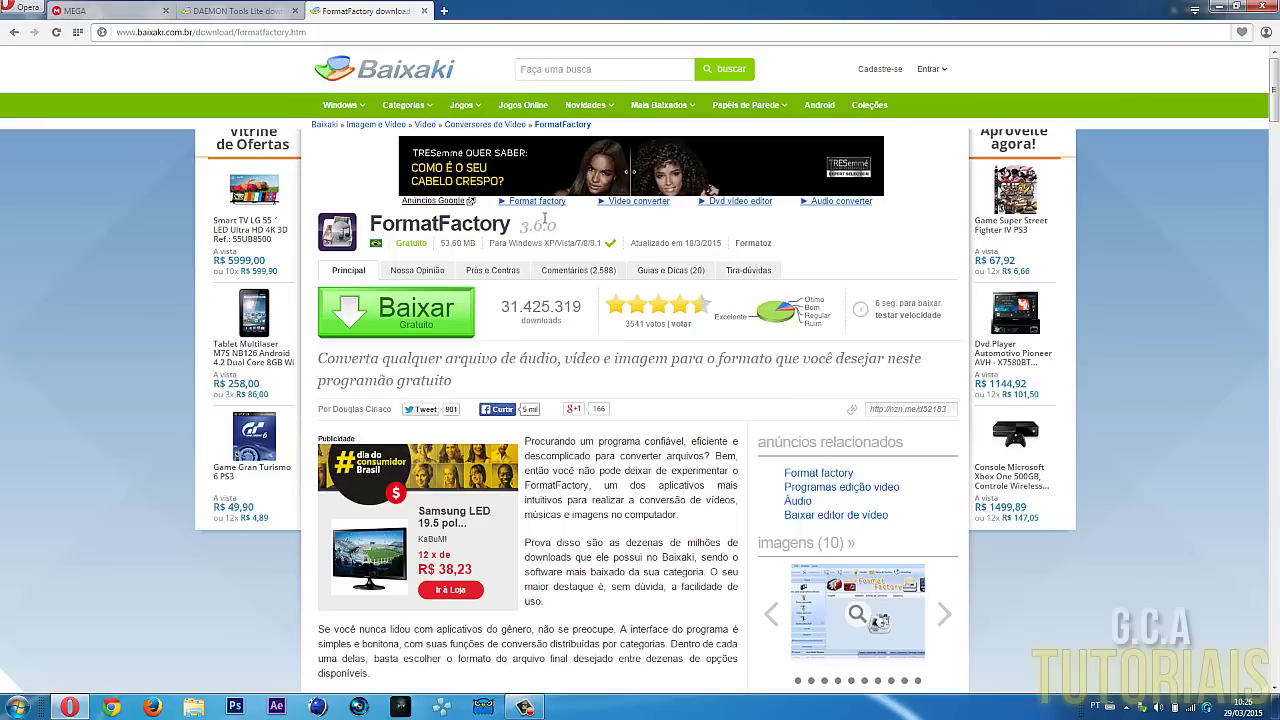
pyautogui.click(100, 12)
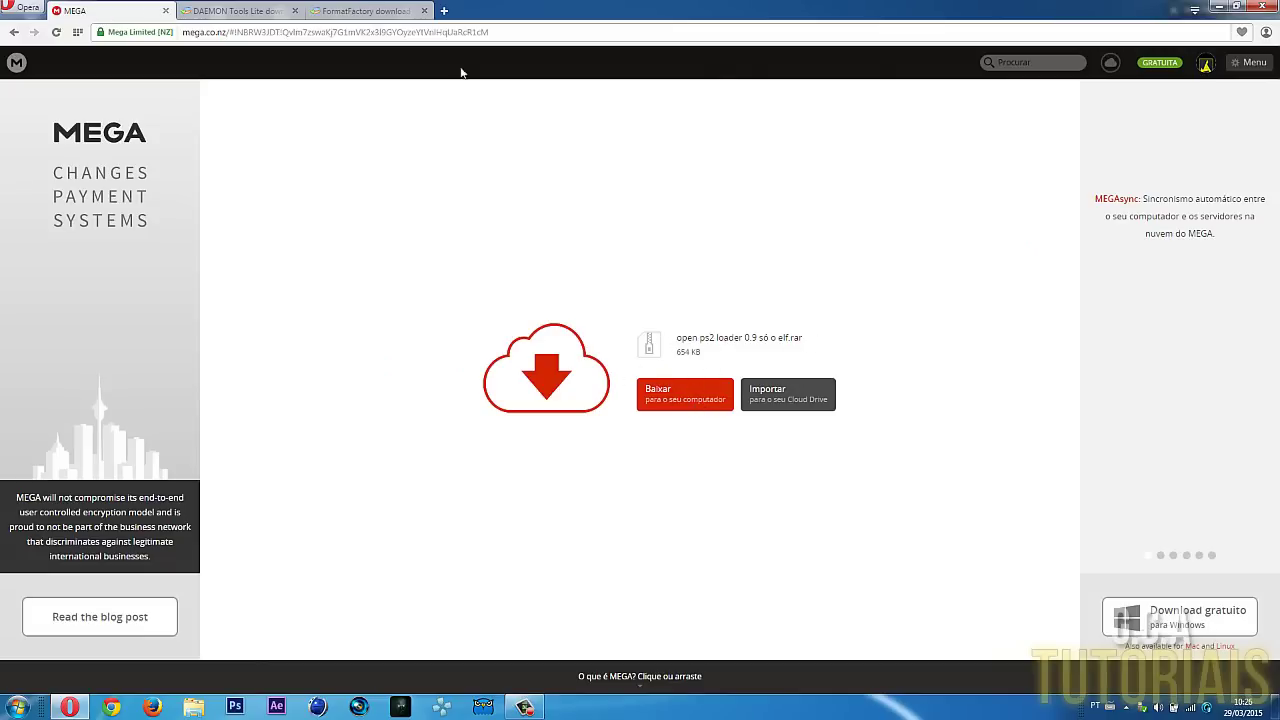
pyautogui.click(253, 14)
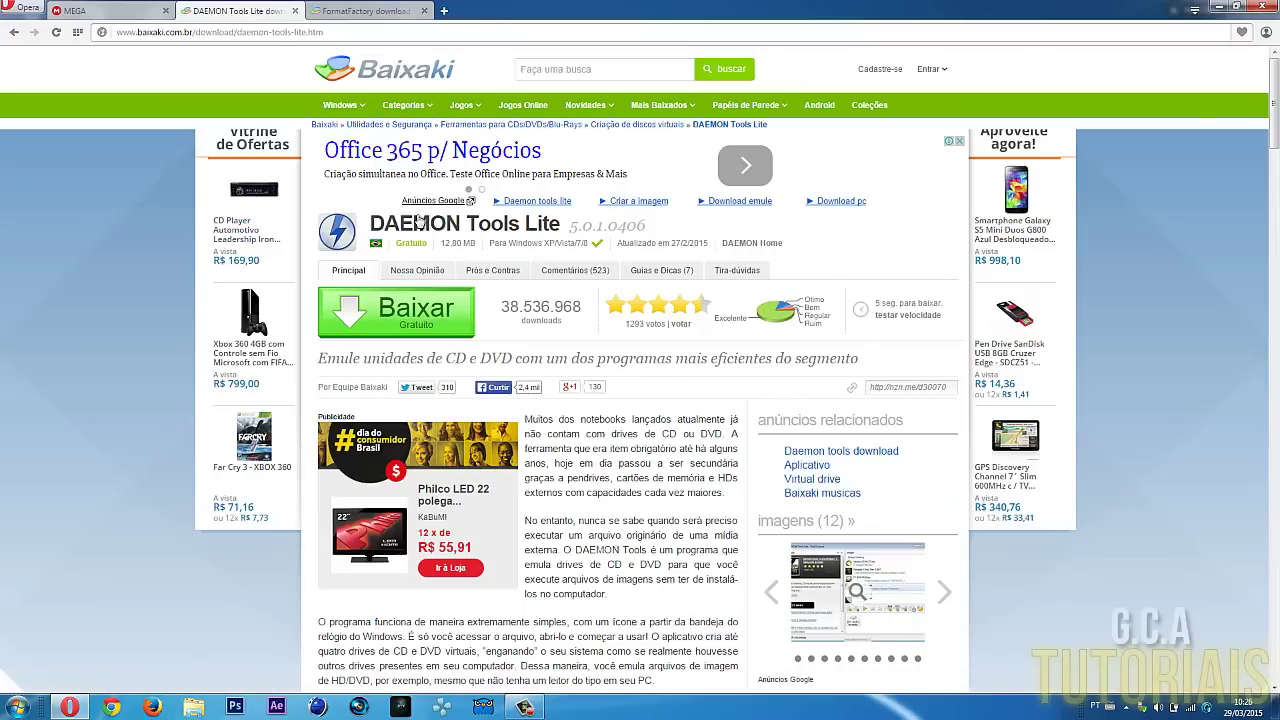
pyautogui.click(340, 11)
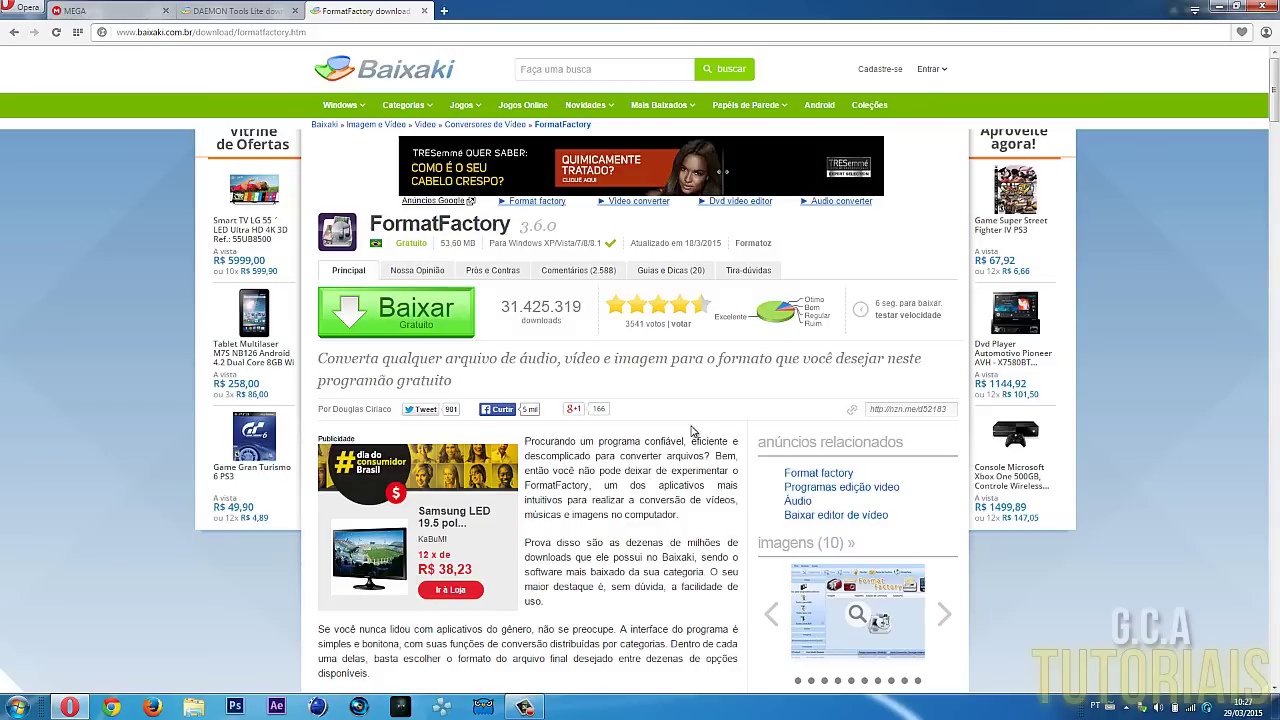
pyautogui.scroll(-1, 692, 430)
pyautogui.scroll(-5, 563, 452)
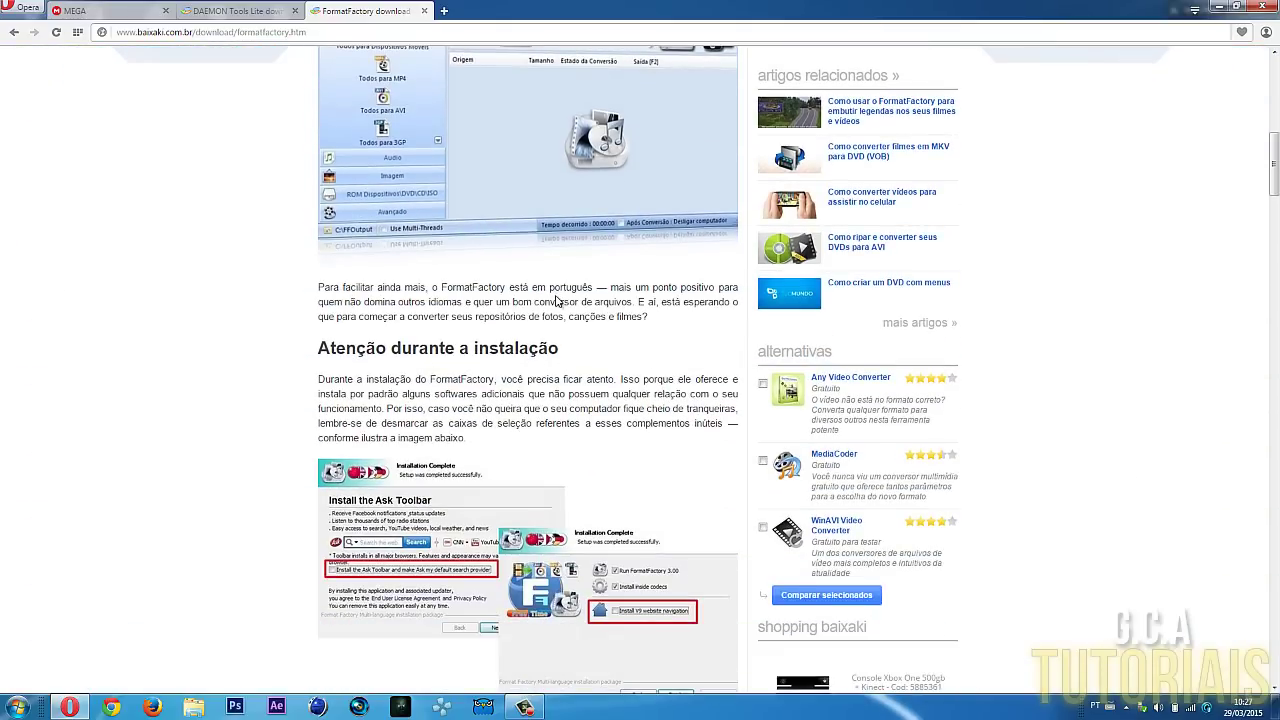
pyautogui.scroll(4, 562, 282)
pyautogui.scroll(2, 560, 272)
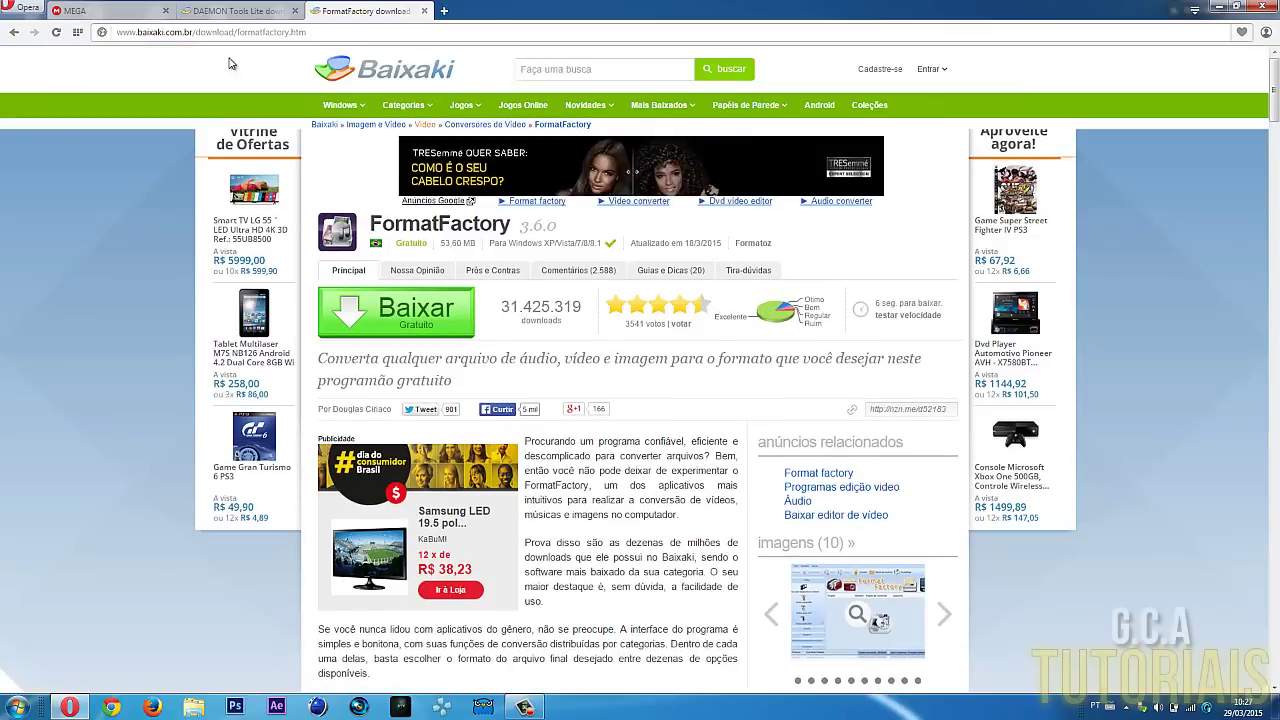
# Switch to Windows Explorer and open the format settings for removable drive G:
pyautogui.click(1220, 7)
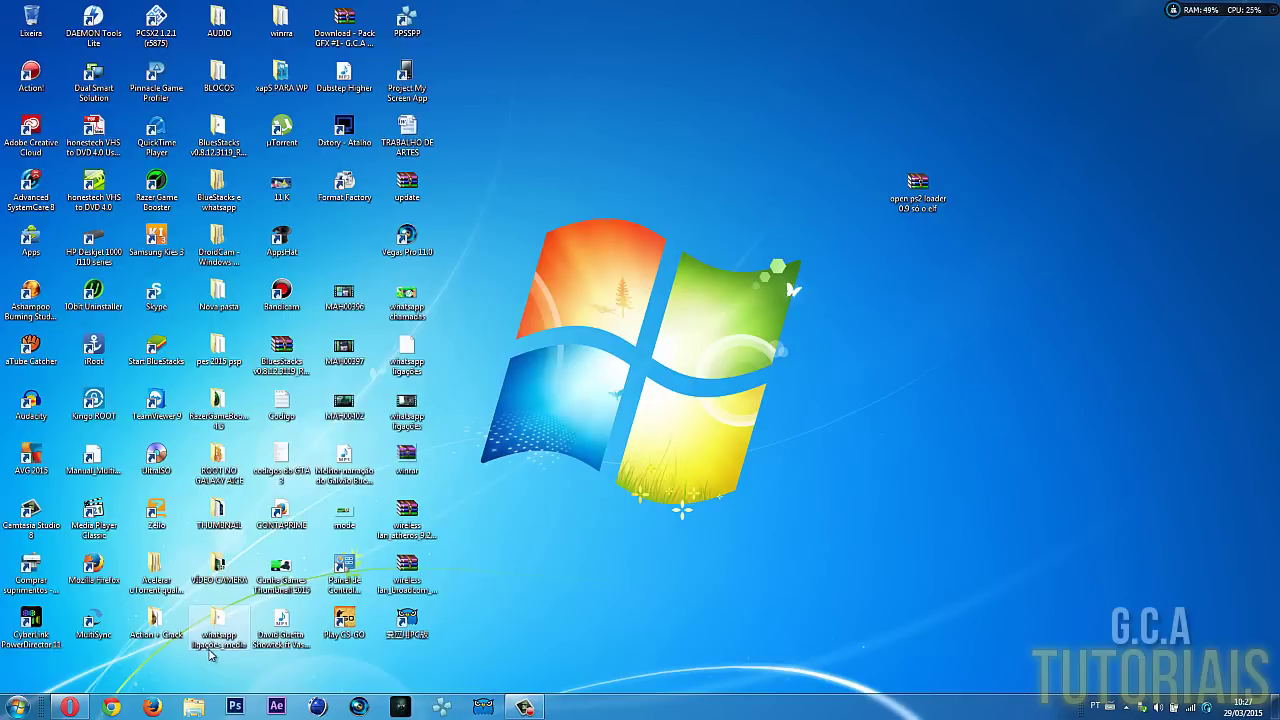
pyautogui.click(196, 707)
pyautogui.click(54, 245)
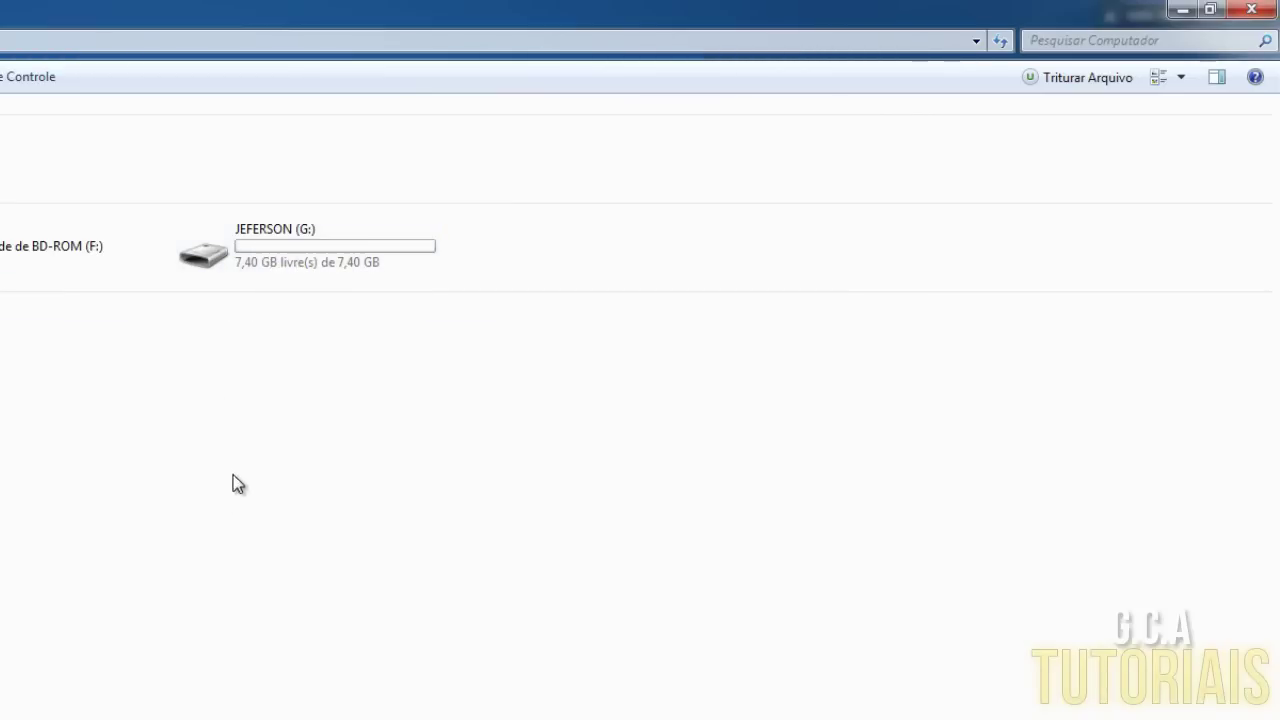
pyautogui.rightClick(256, 238)
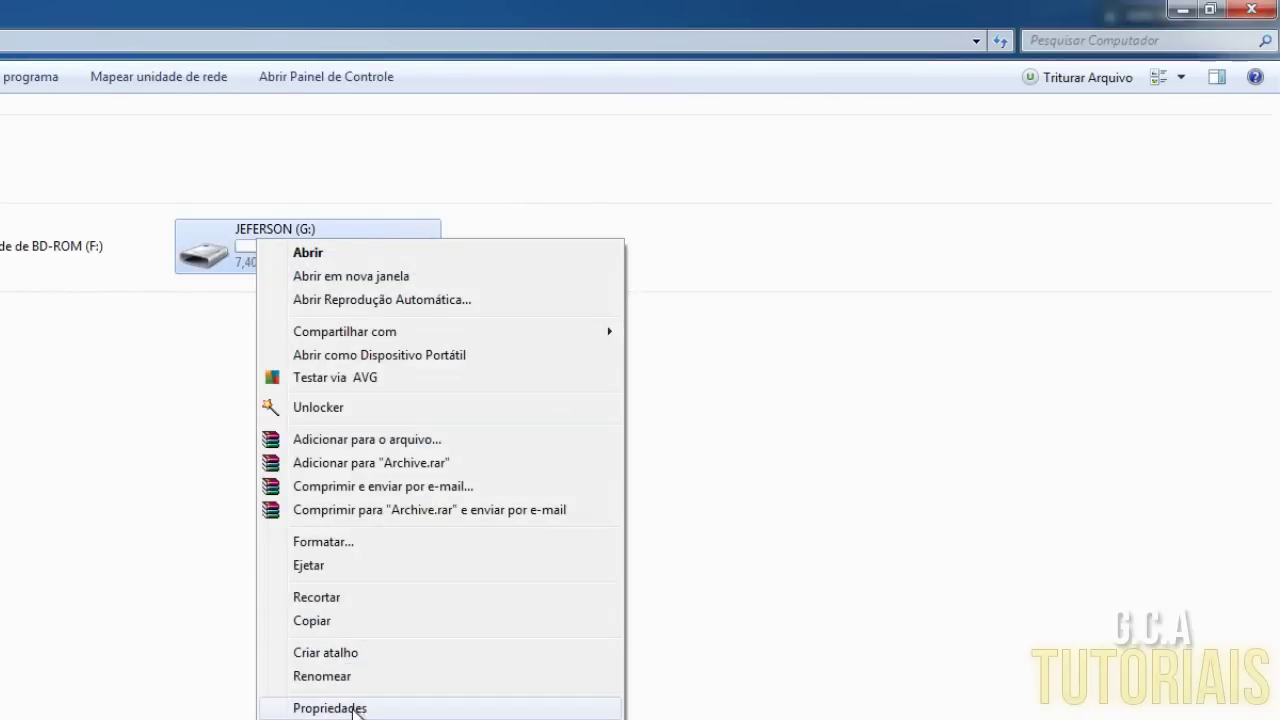
pyautogui.click(323, 541)
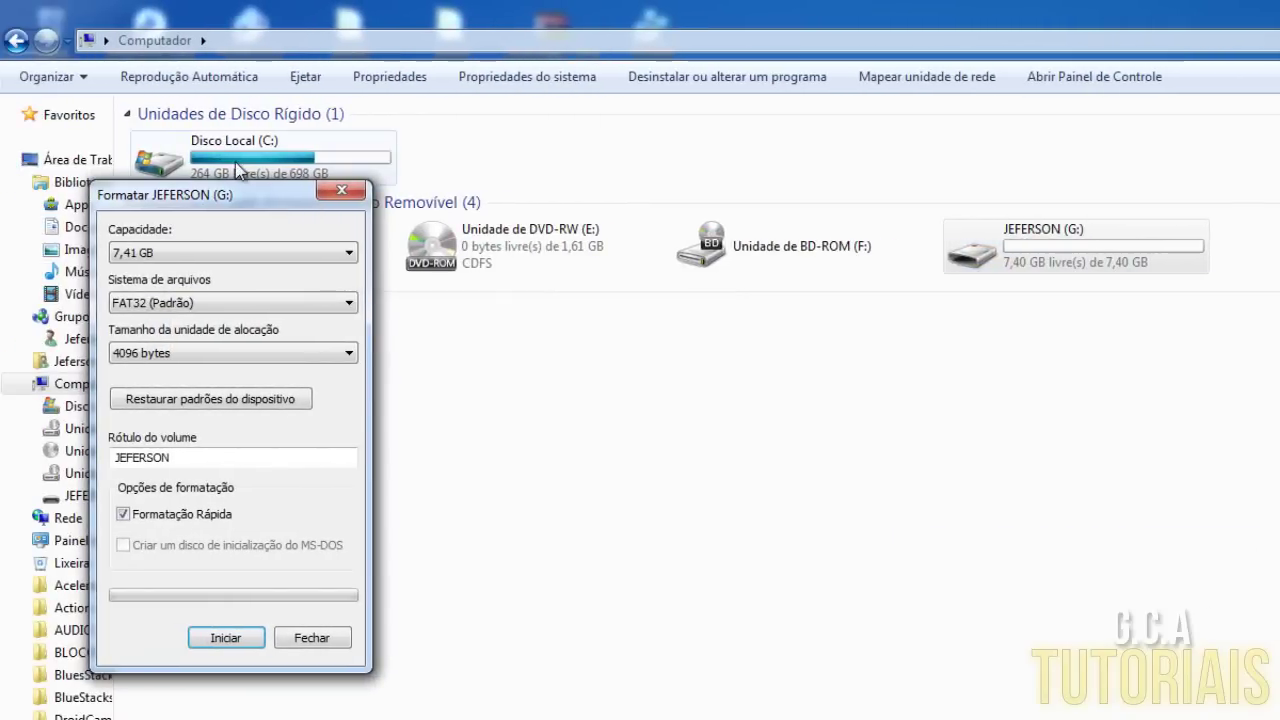
pyautogui.moveTo(251, 200); pyautogui.dragTo(902, 165)
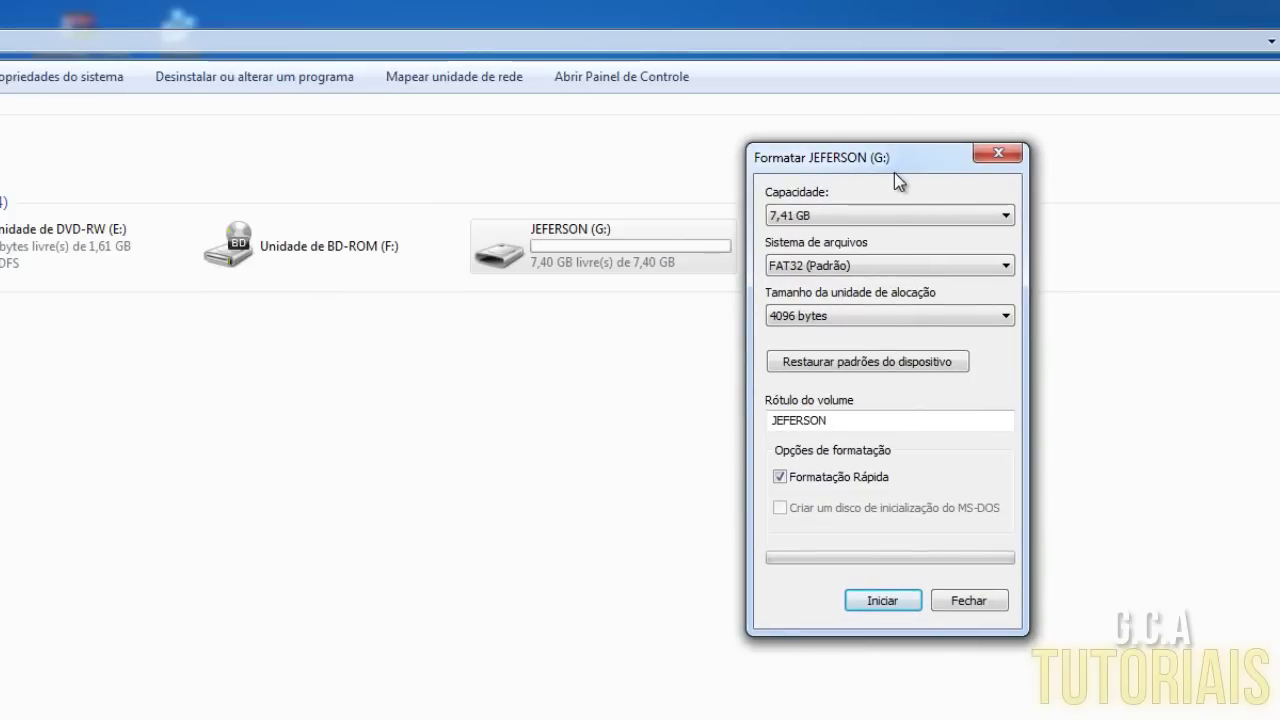
# Check the capacity options and choose FAT32 (Padrão) as the file system for drive G:
pyautogui.click(808, 217)
pyautogui.click(803, 234)
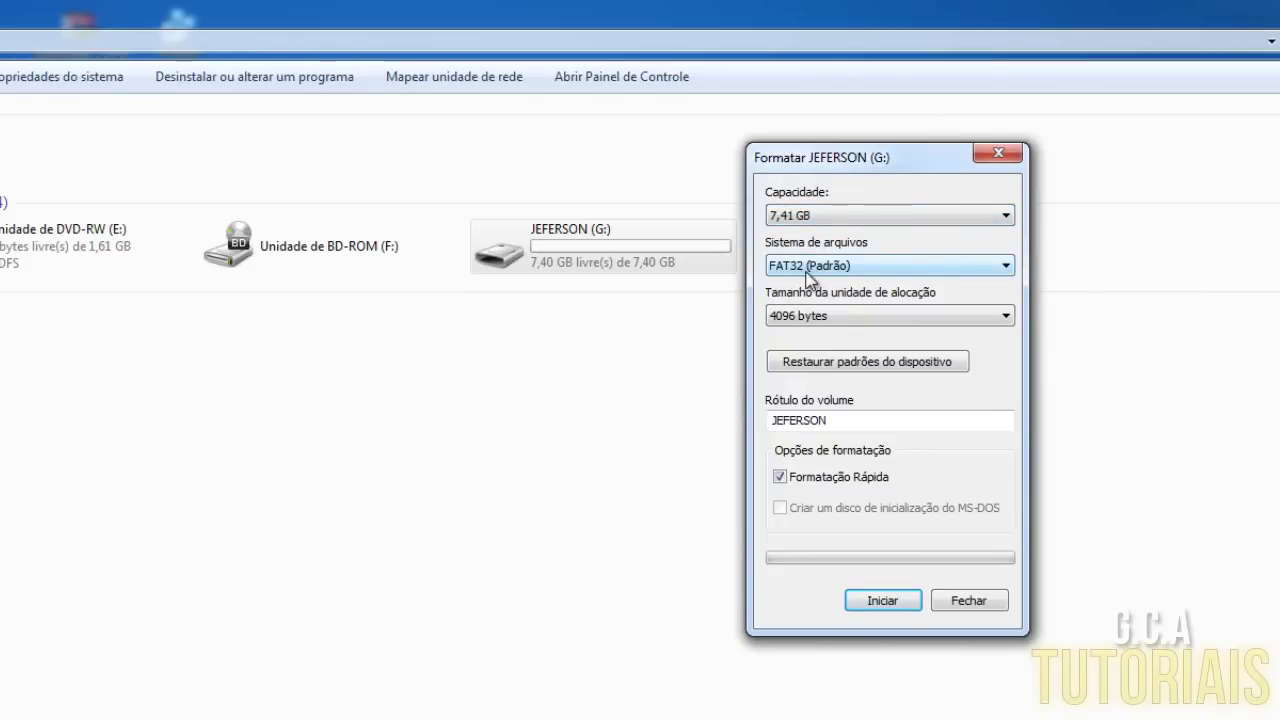
pyautogui.click(806, 273)
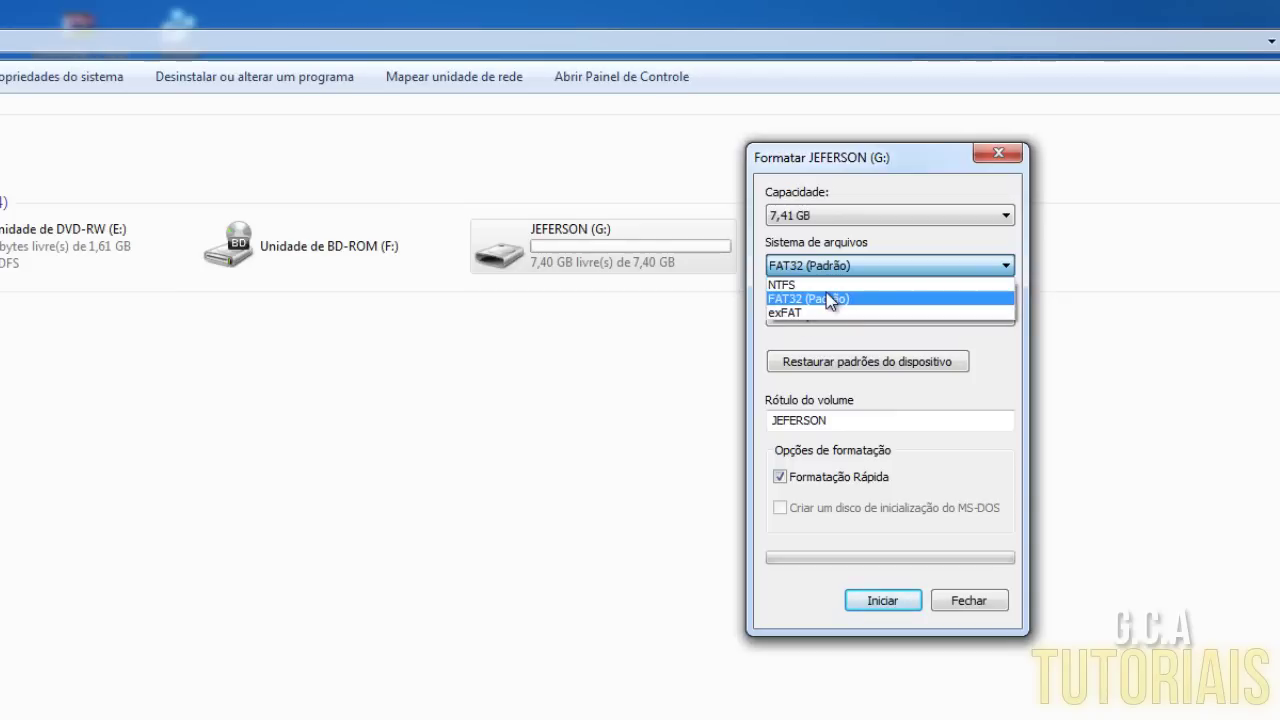
pyautogui.click(826, 298)
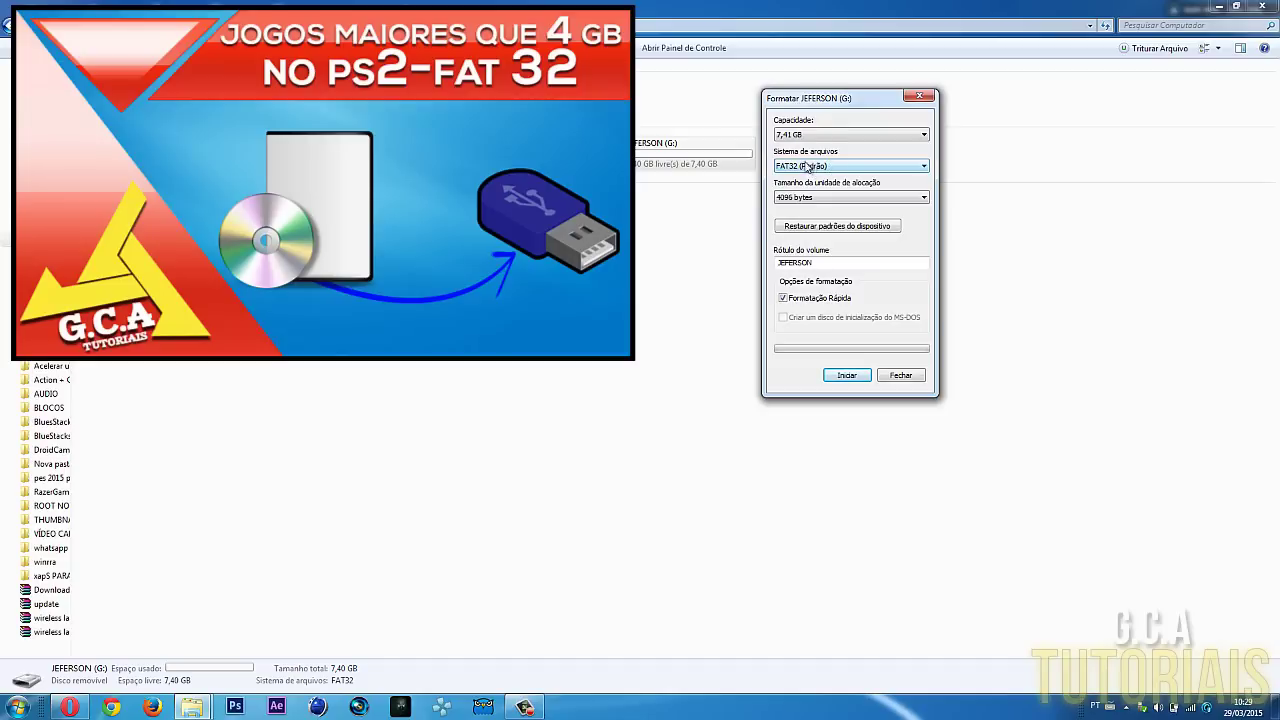
# Highlight the volume label in the format settings and close them without formatting drive G:
pyautogui.moveTo(824, 112); pyautogui.dragTo(830, 88)
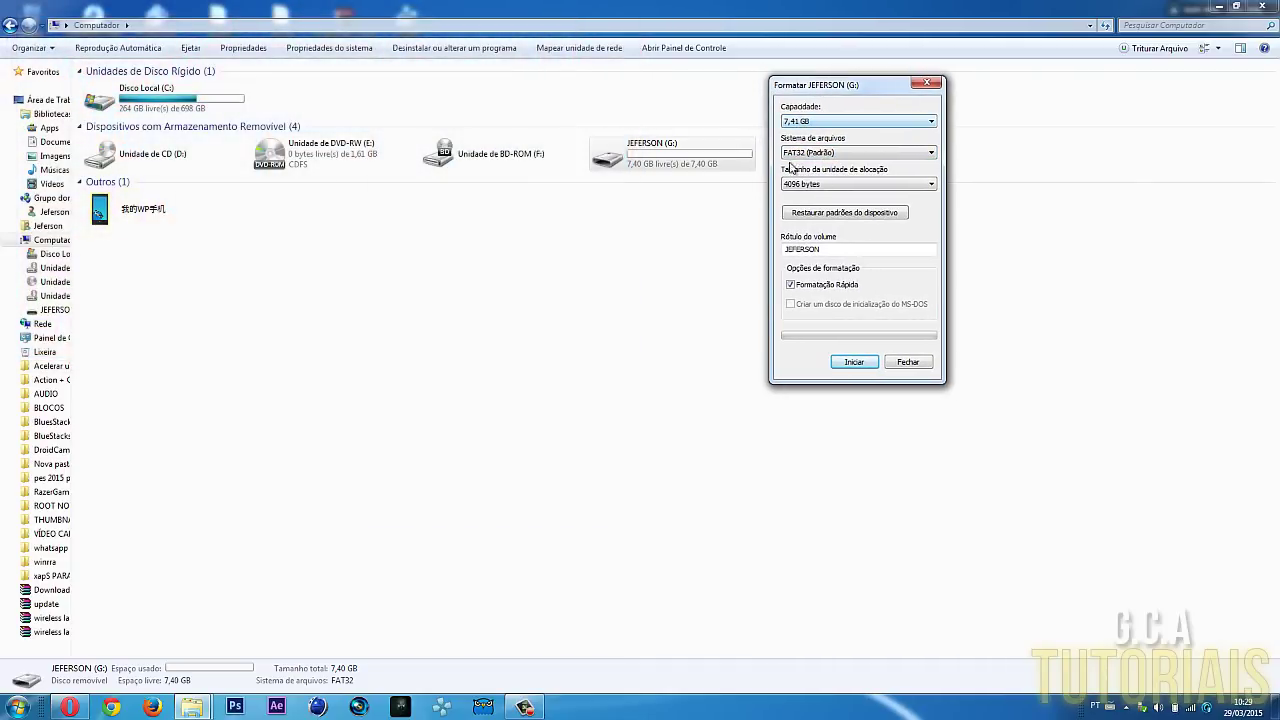
pyautogui.moveTo(910, 250); pyautogui.dragTo(740, 257)
pyautogui.click(845, 246)
pyautogui.moveTo(836, 248); pyautogui.dragTo(745, 257)
pyautogui.click(843, 246)
pyautogui.click(926, 86)
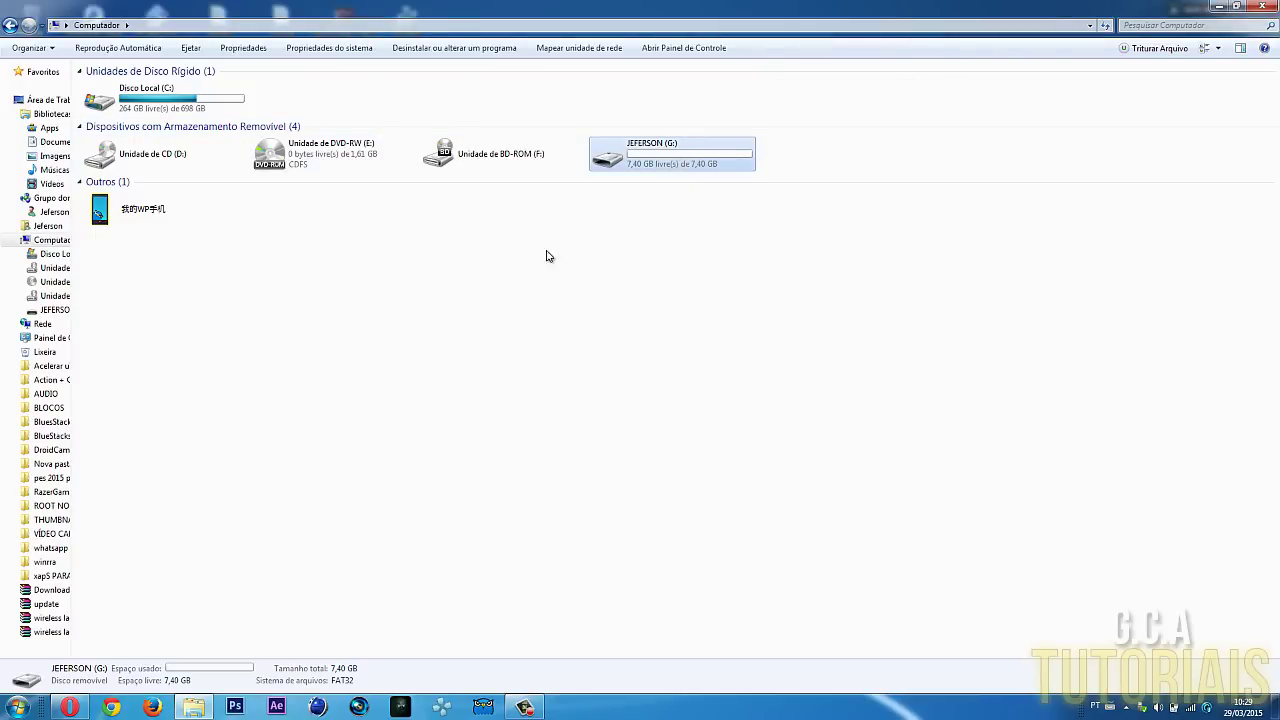
# Locate the DVD-RW drive (E:) in the computer's drive list and the open ps2 loader archive on the desktop
pyautogui.click(313, 153)
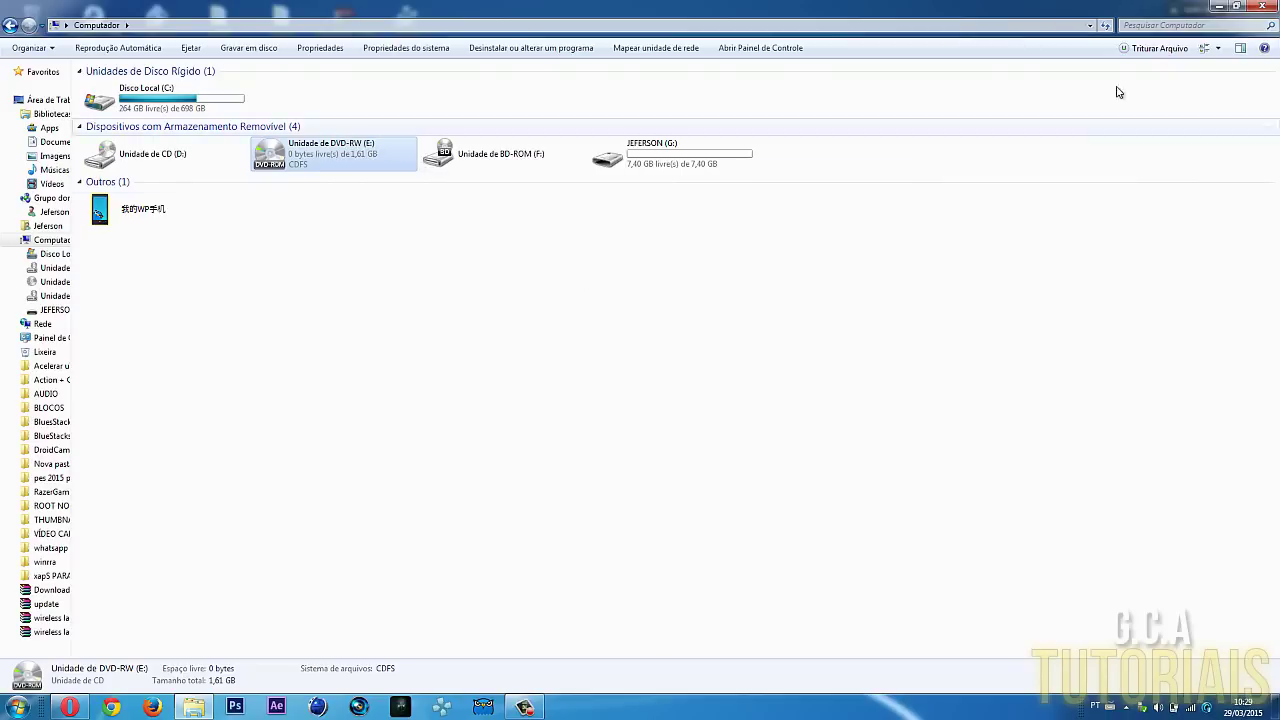
pyautogui.click(1218, 6)
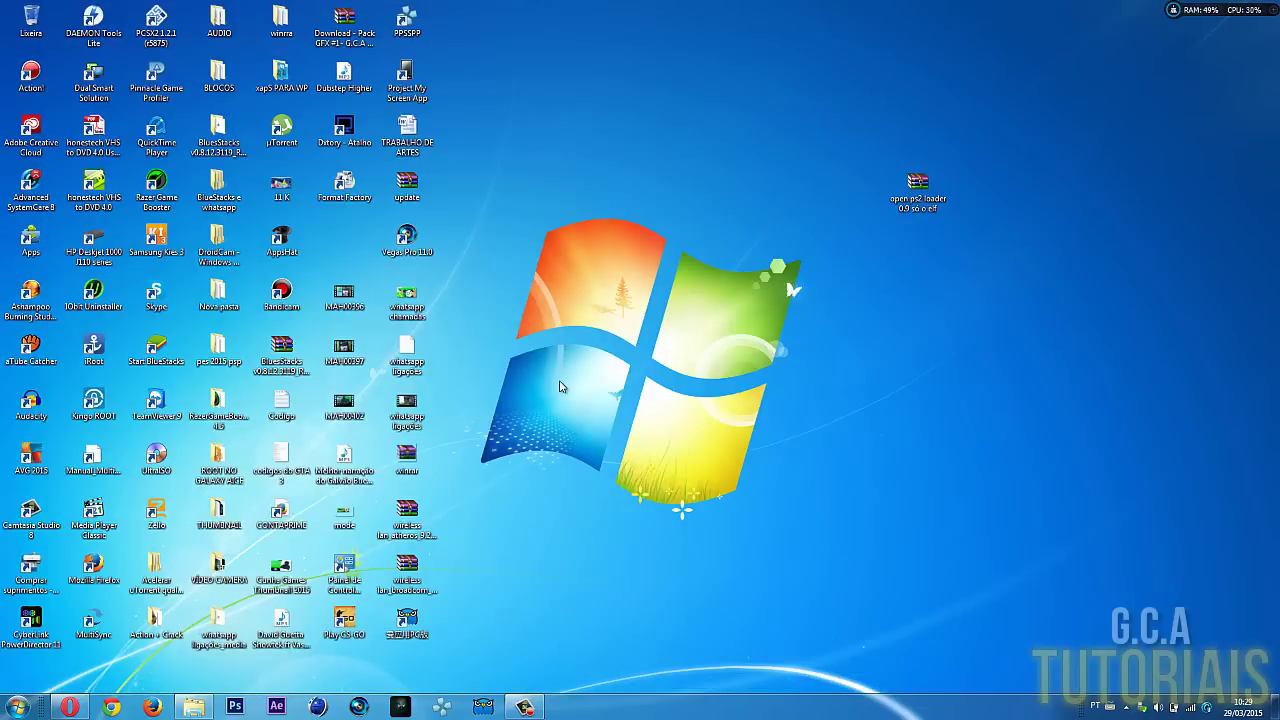
pyautogui.click(931, 202)
# Create a folder named BOOT in the root of removable drive G:
pyautogui.click(194, 706)
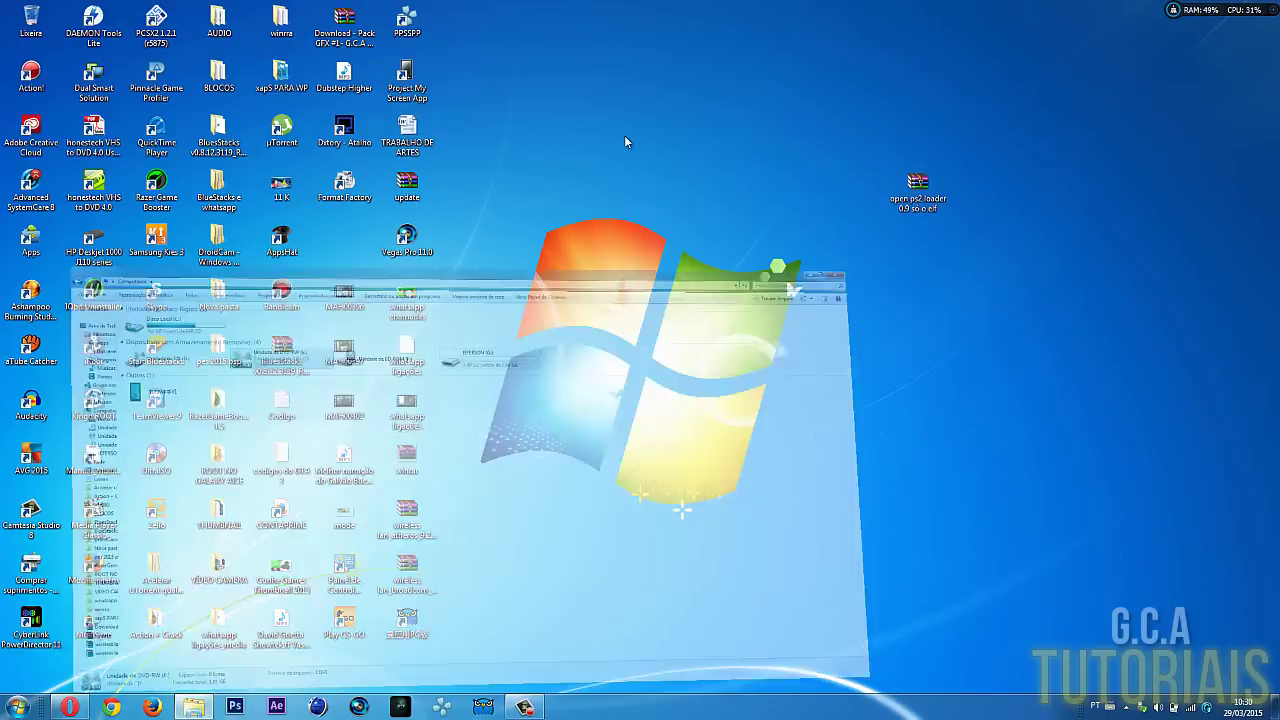
pyautogui.doubleClick(652, 165)
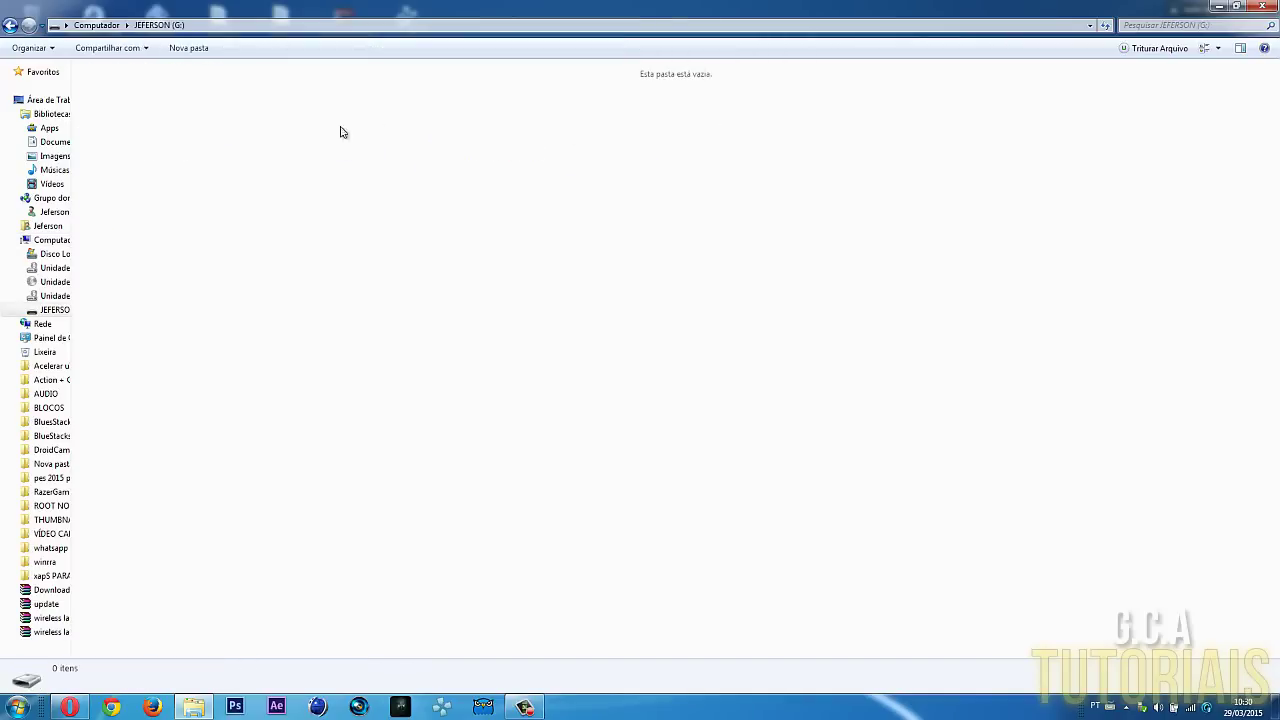
pyautogui.rightClick(255, 122)
pyautogui.moveTo(378, 280)
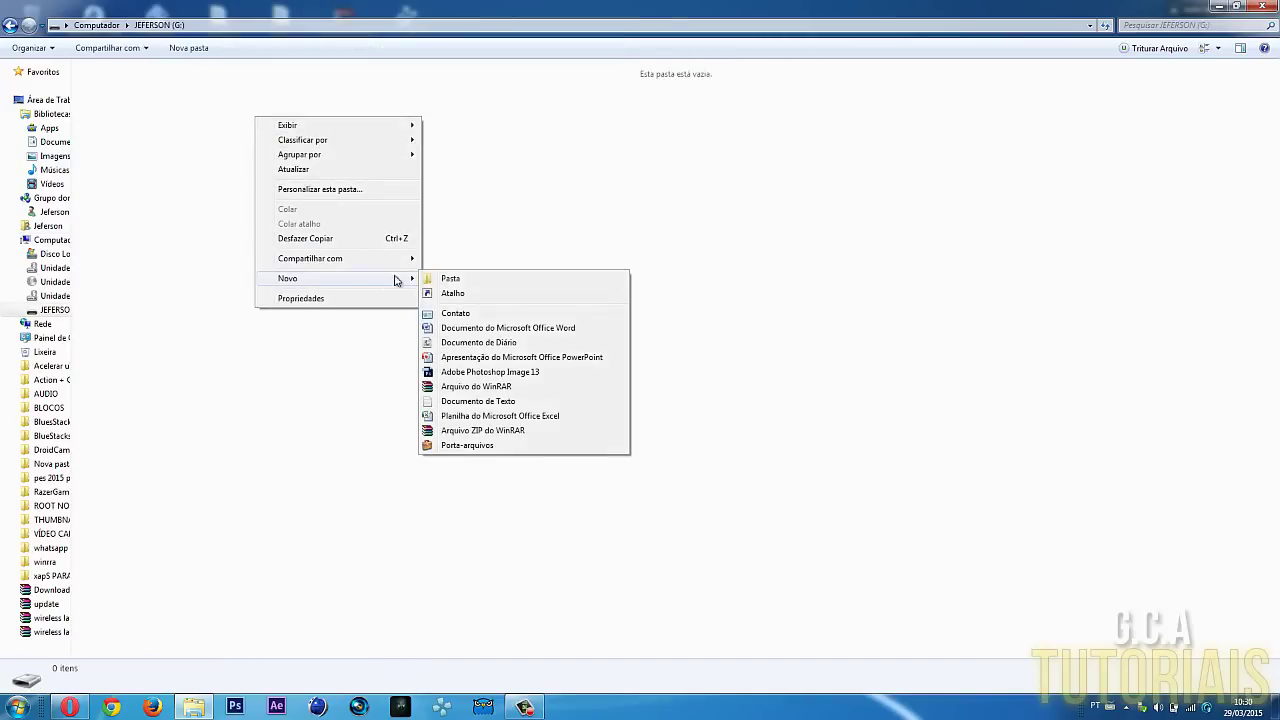
pyautogui.click(451, 279)
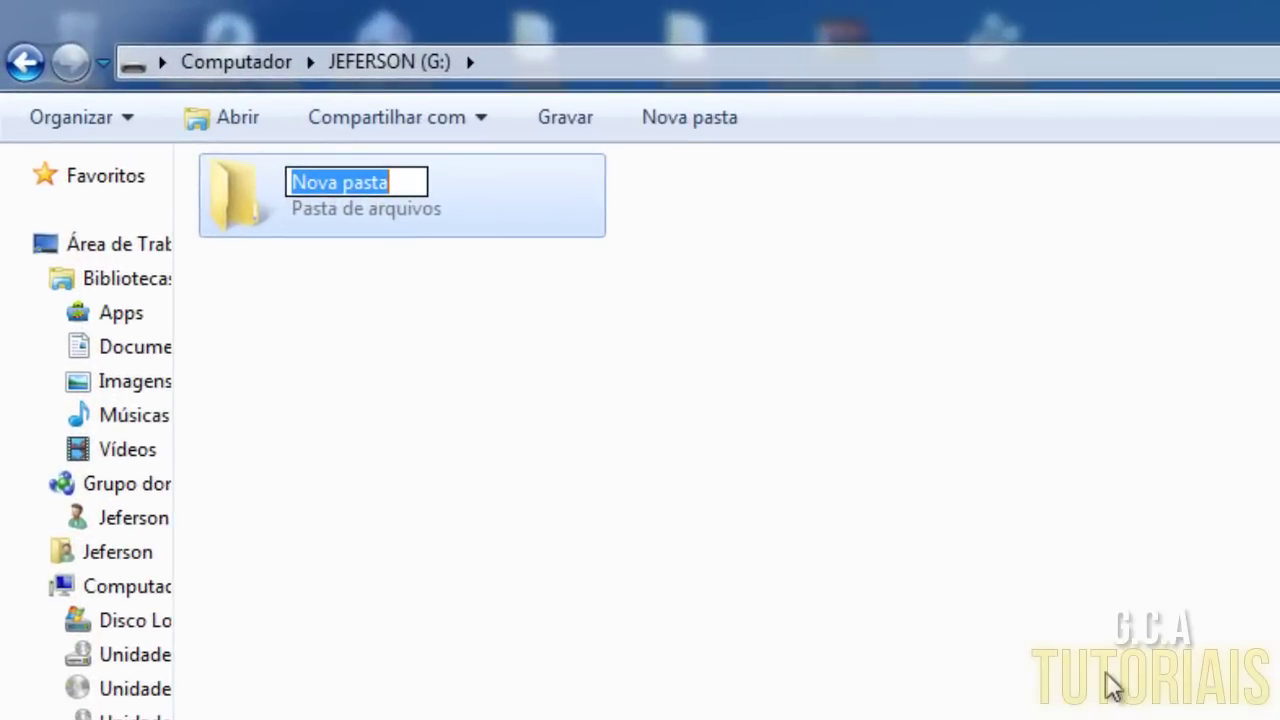
pyautogui.press('BackSpace')
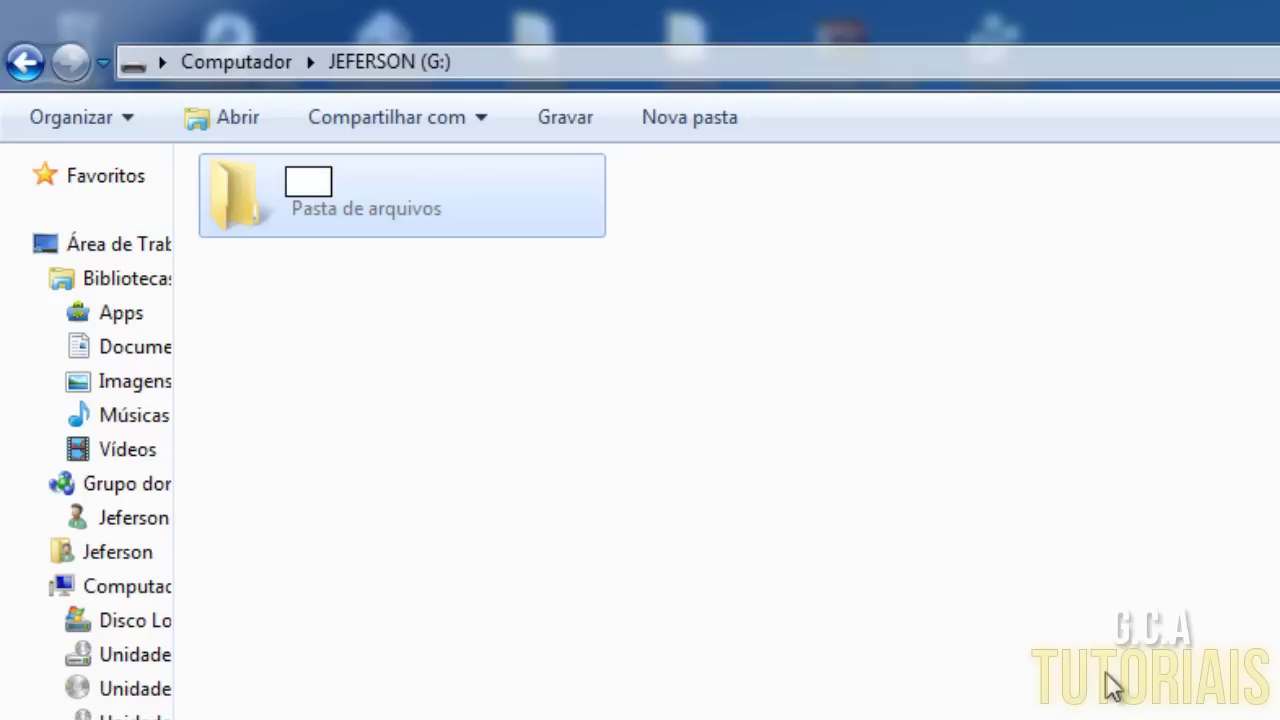
pyautogui.write('BOOT')
pyautogui.press('Return')
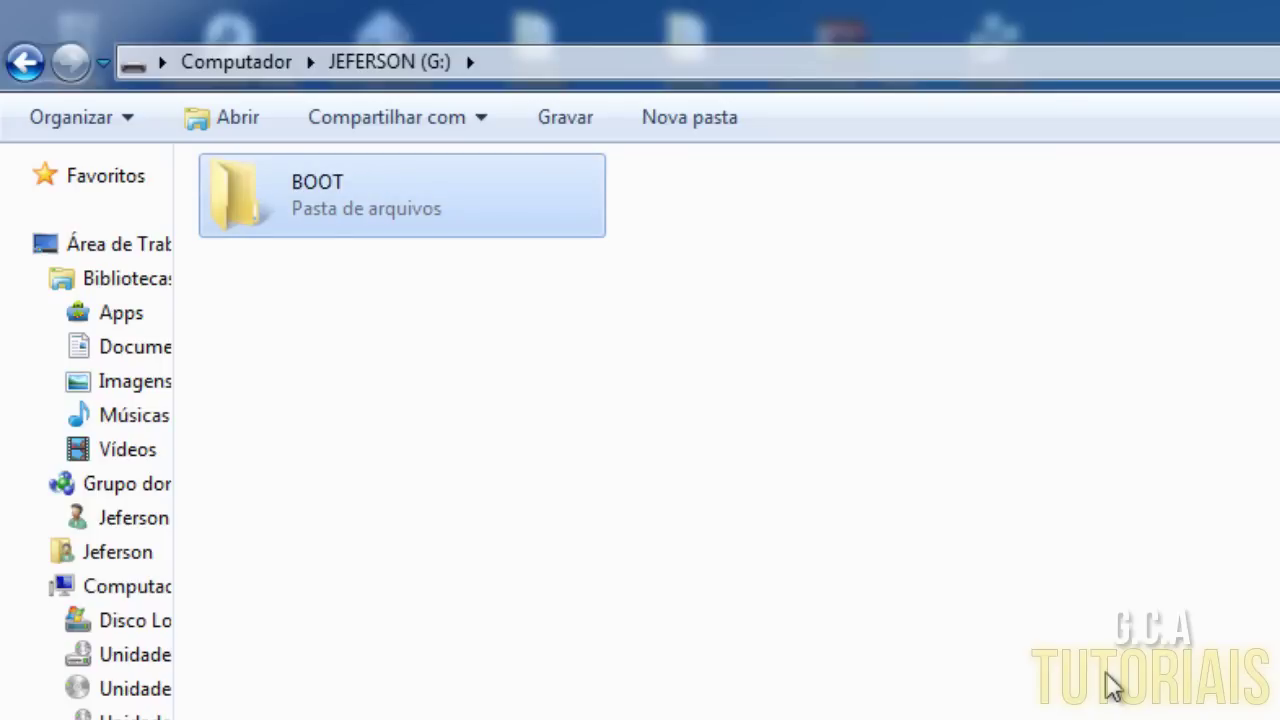
pyautogui.click(772, 436)
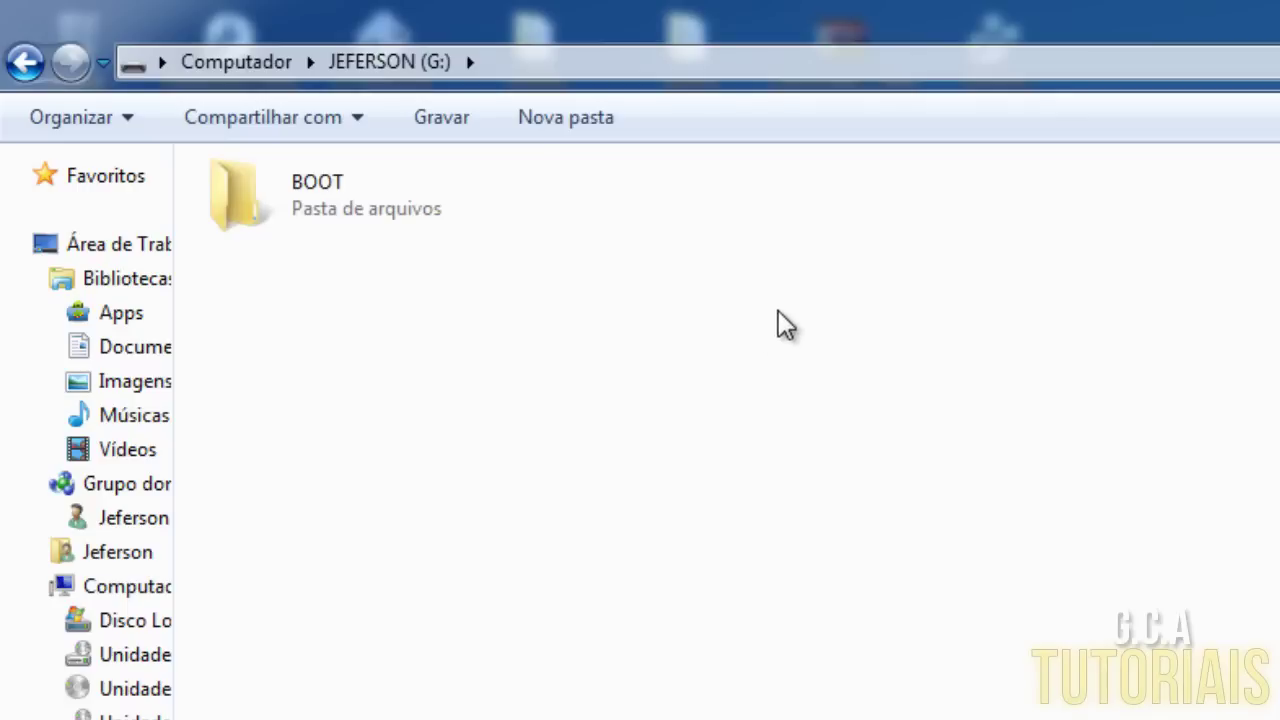
# Create a folder named DVD in the root of drive G: and select the BOOT folder
pyautogui.rightClick(656, 265)
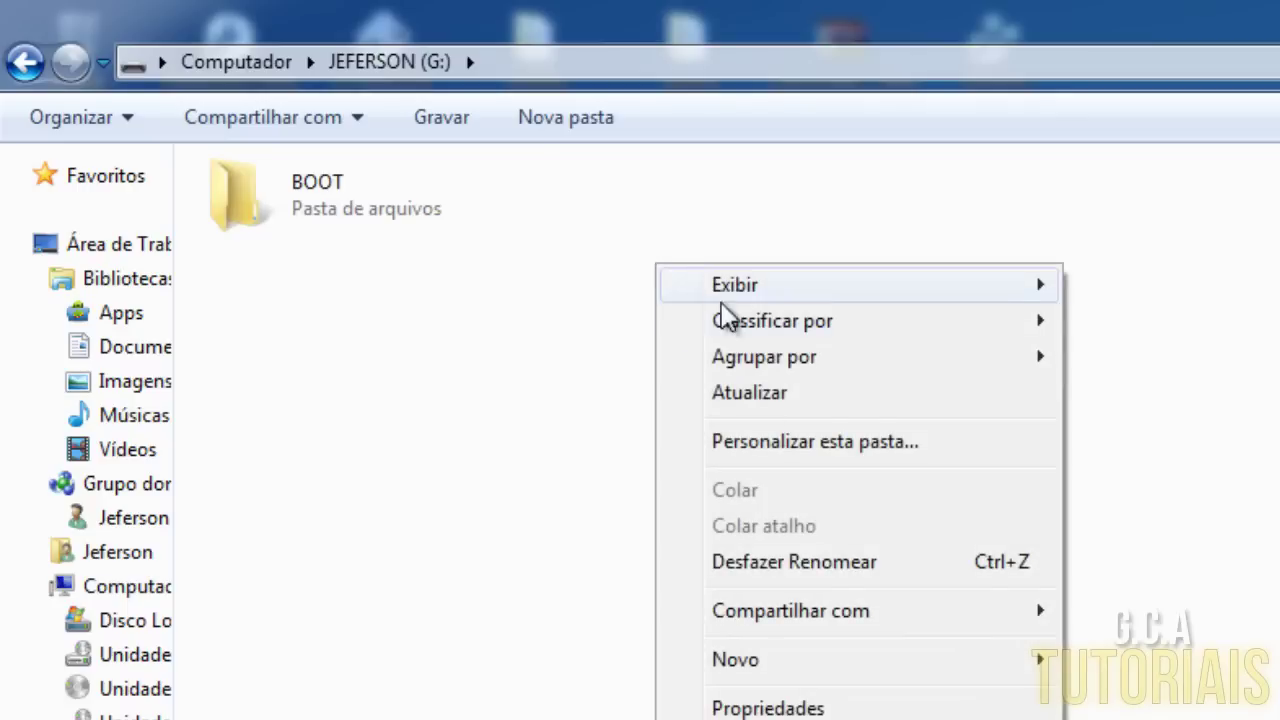
pyautogui.moveTo(846, 666)
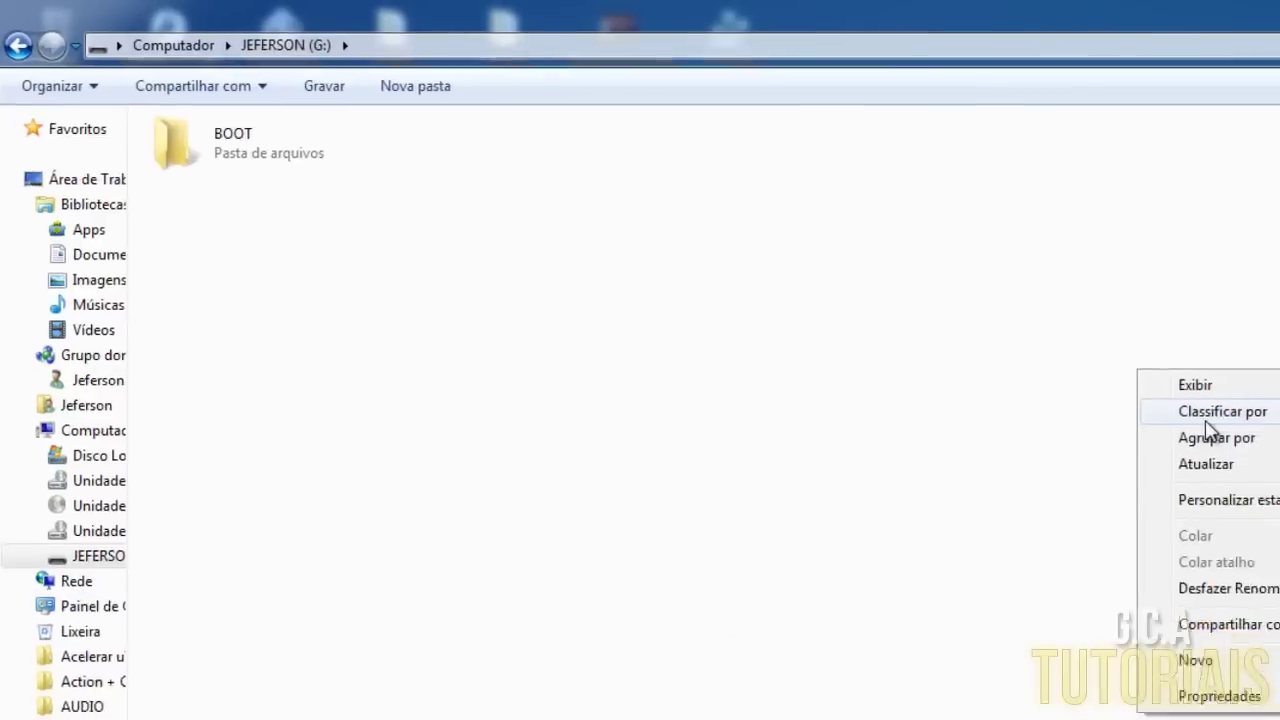
pyautogui.moveTo(834, 310)
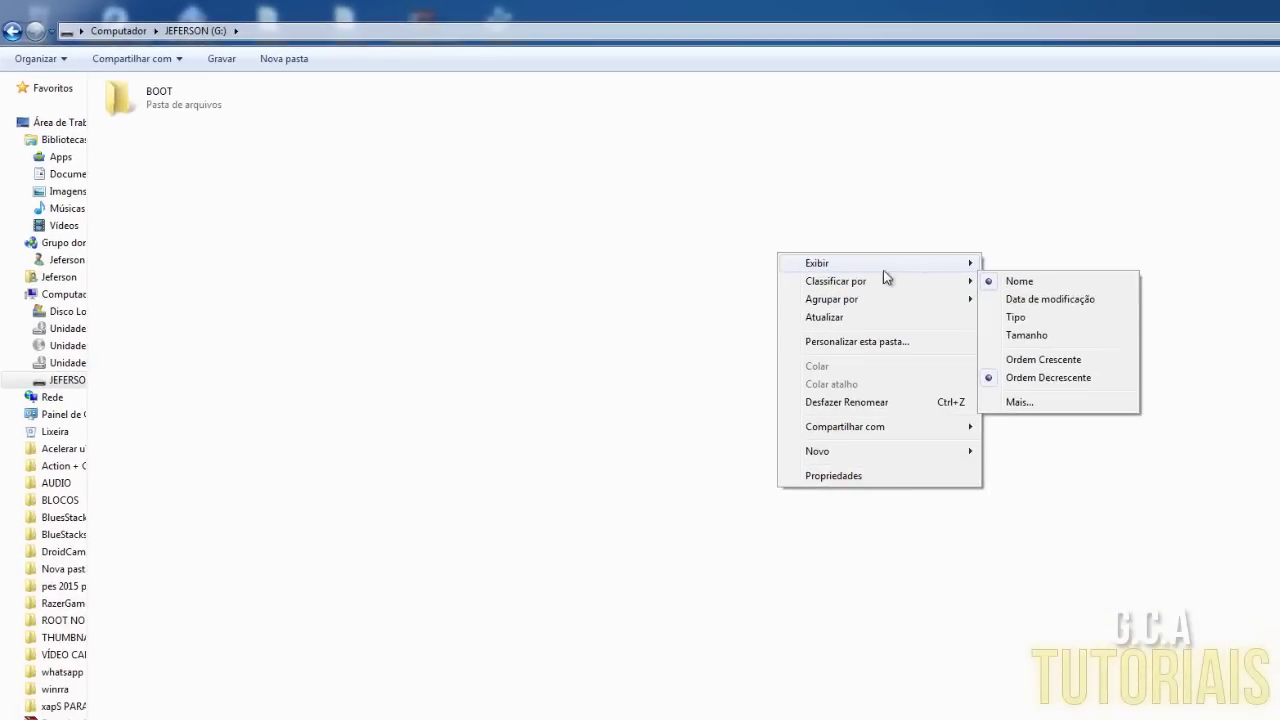
pyautogui.moveTo(968, 266)
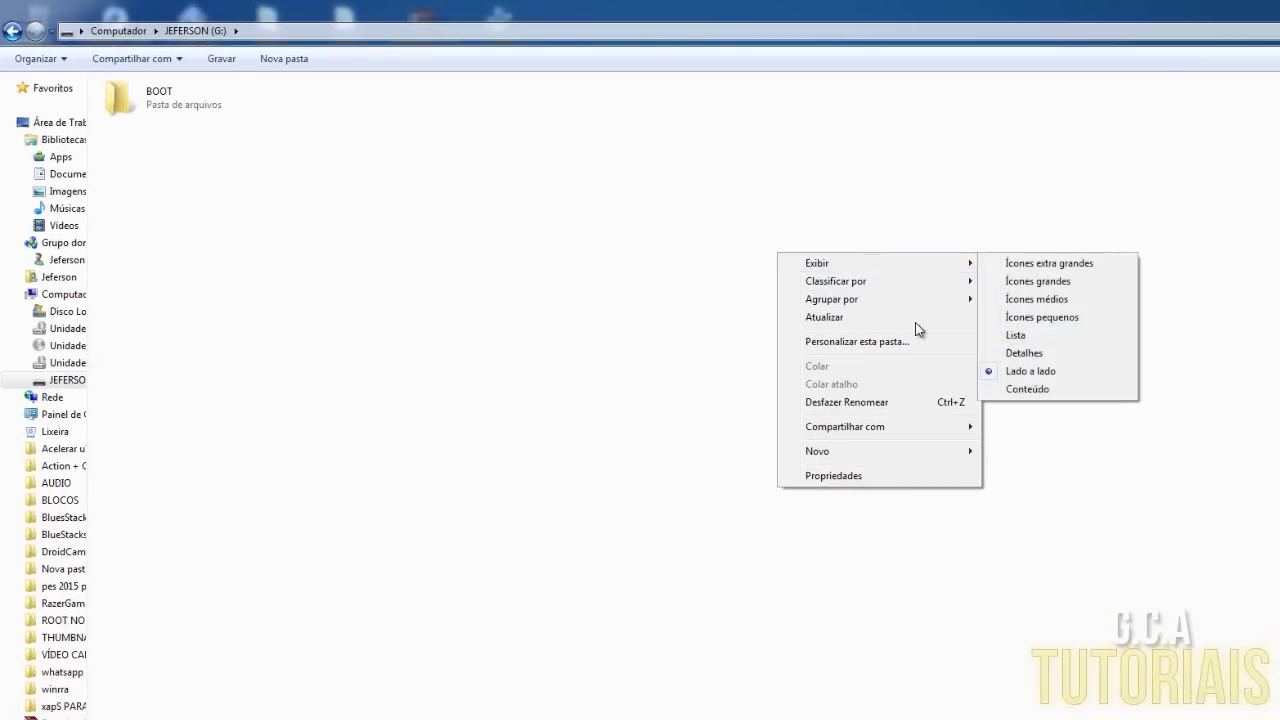
pyautogui.moveTo(935, 455)
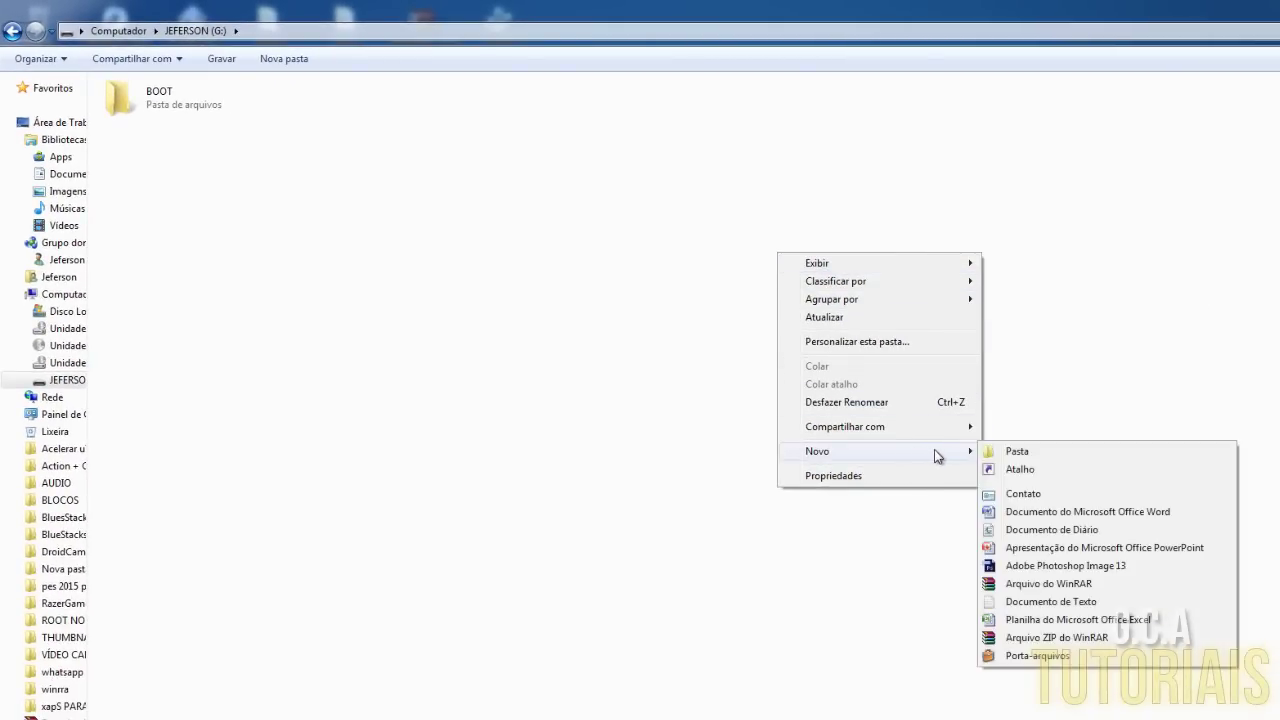
pyautogui.click(1008, 452)
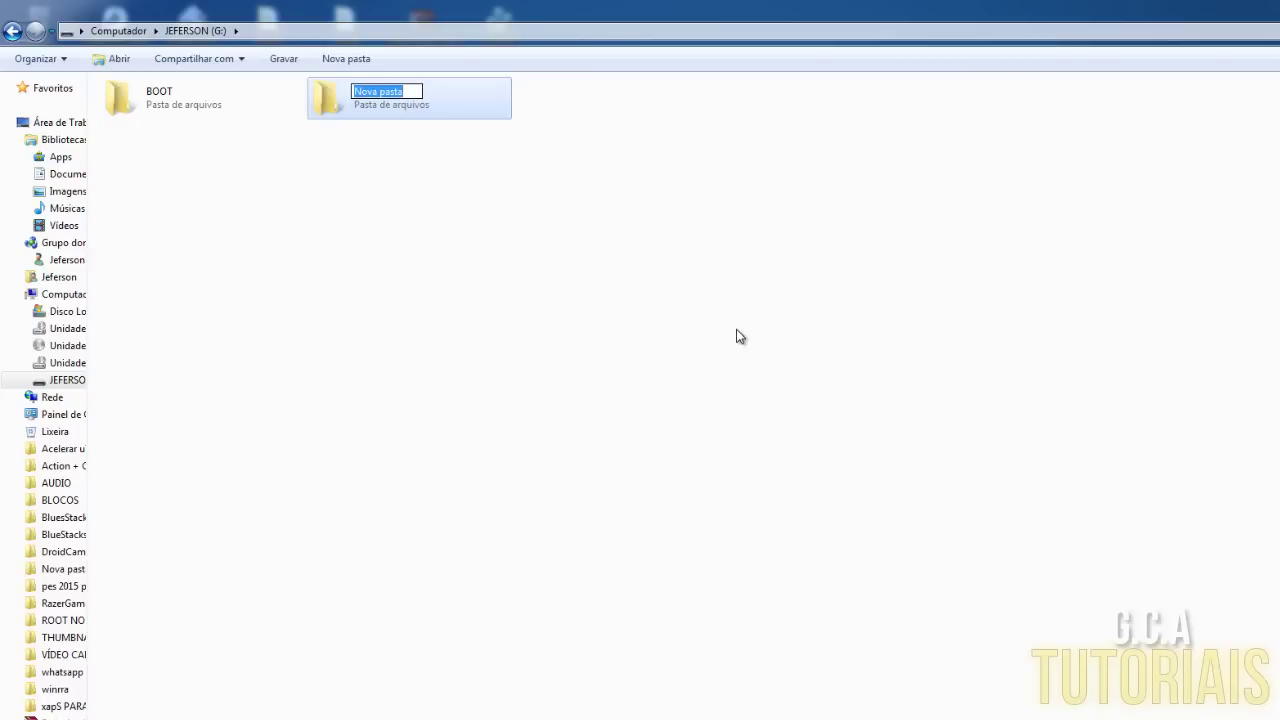
pyautogui.write('DVD')
pyautogui.press('Return')
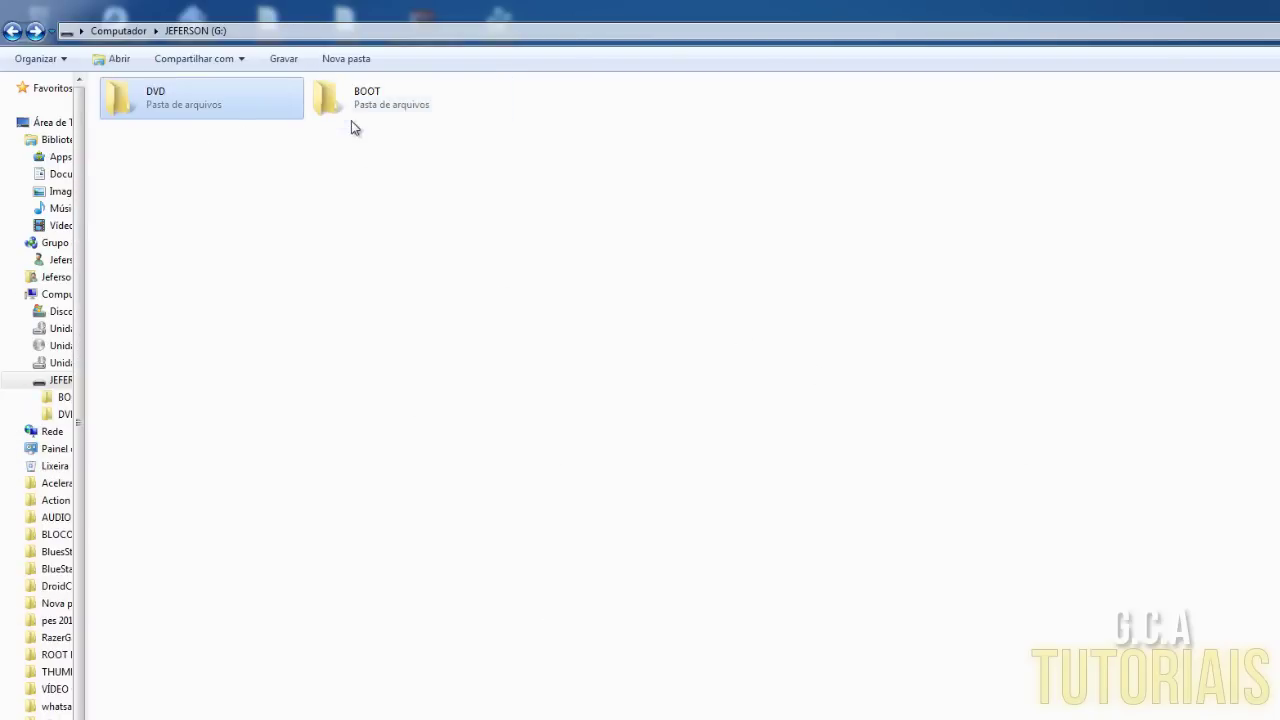
pyautogui.click(381, 102)
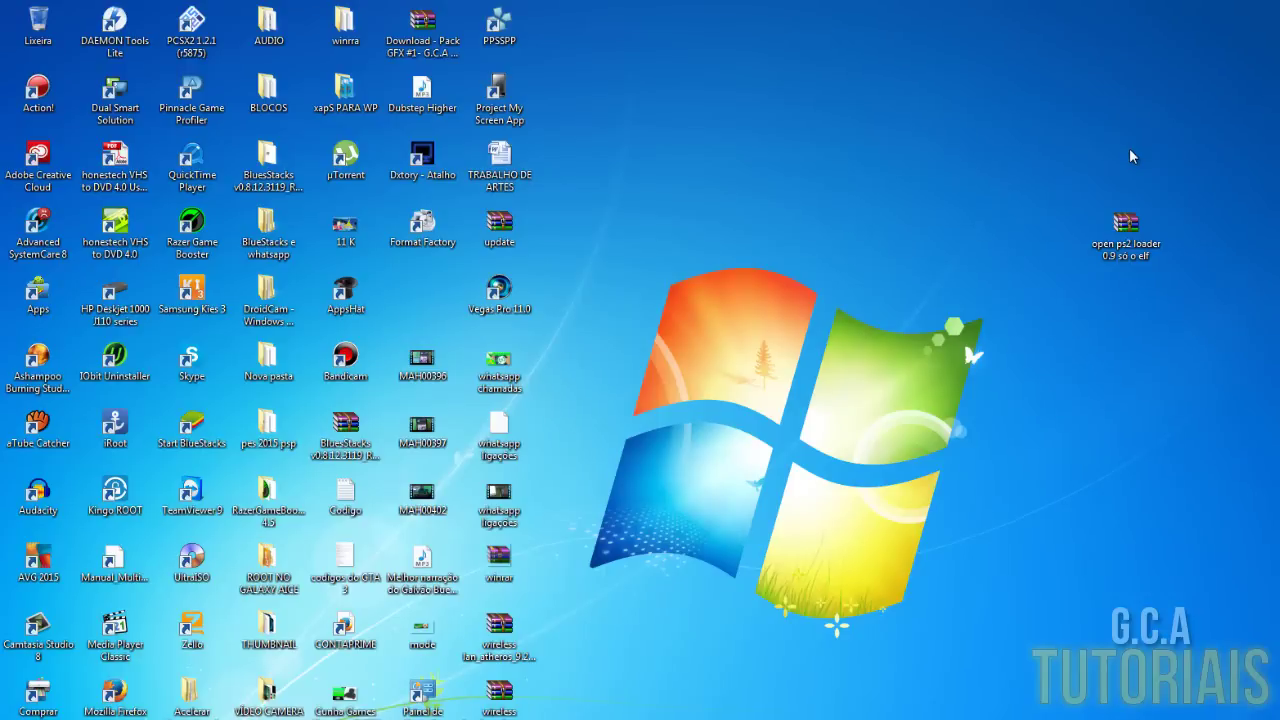
# Extract the open ps2 loader 0.9 archive directly onto the desktop
pyautogui.click(1095, 245)
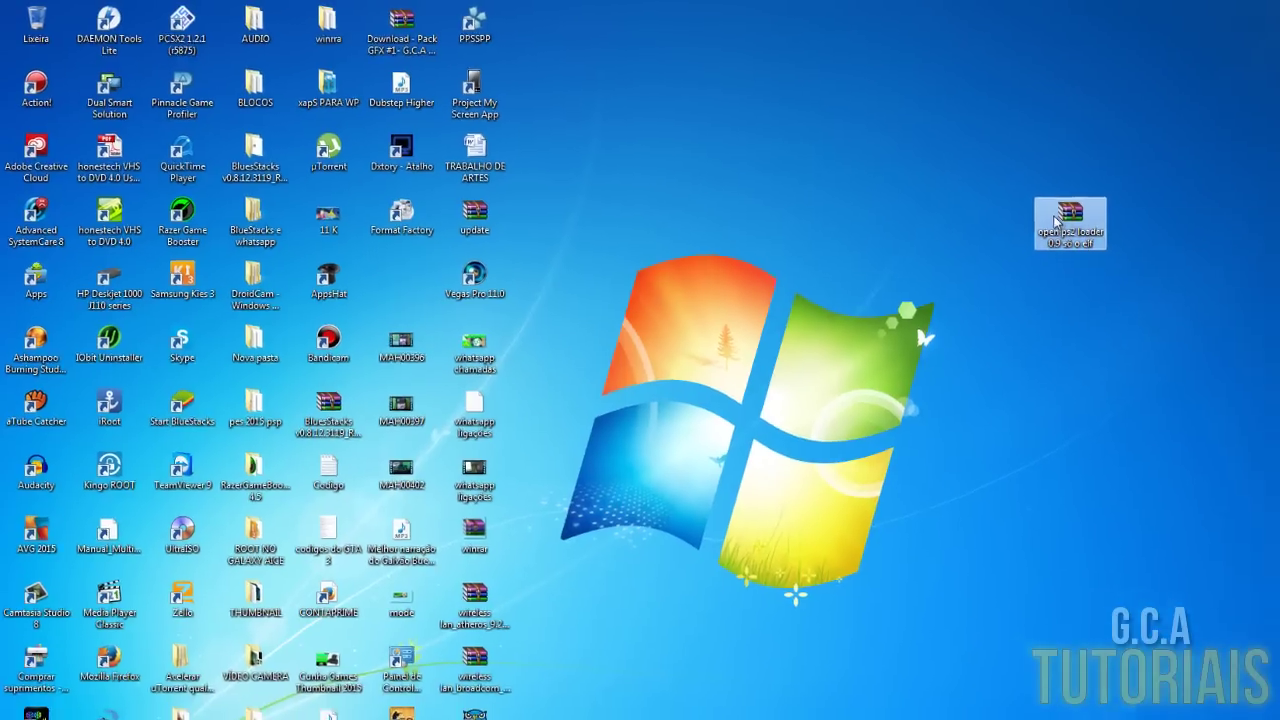
pyautogui.rightClick(1057, 220)
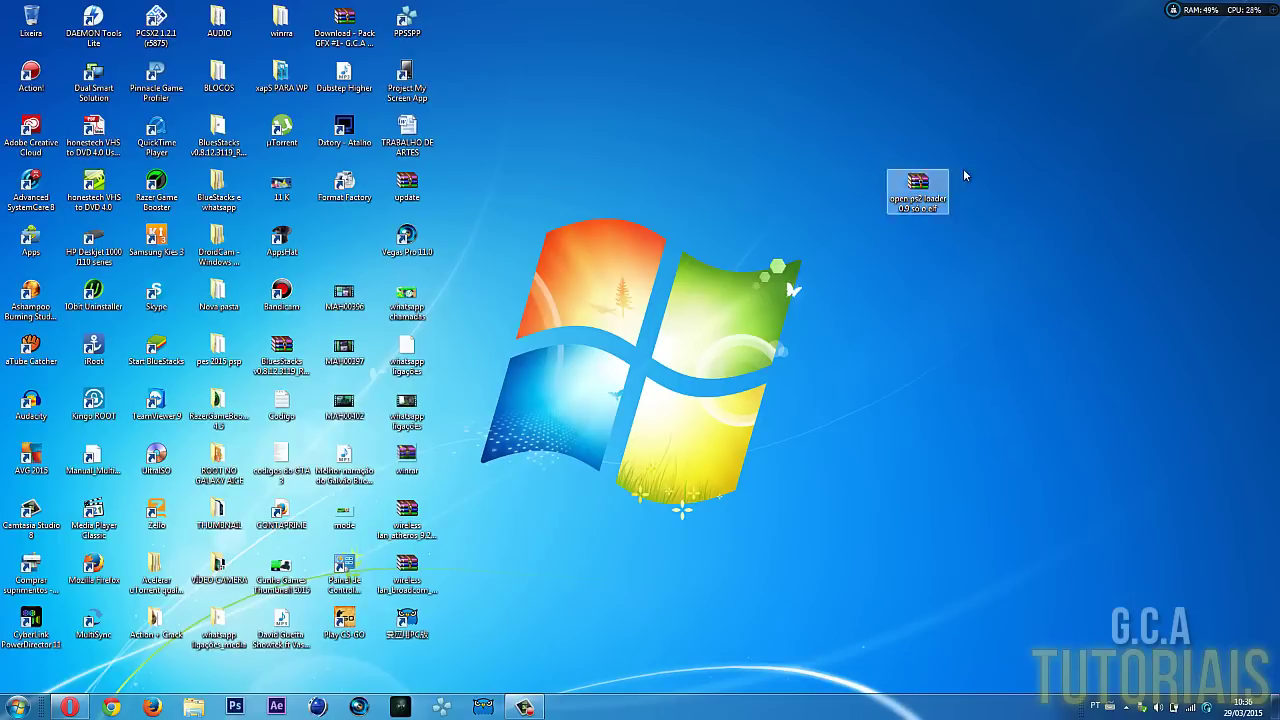
pyautogui.rightClick(916, 190)
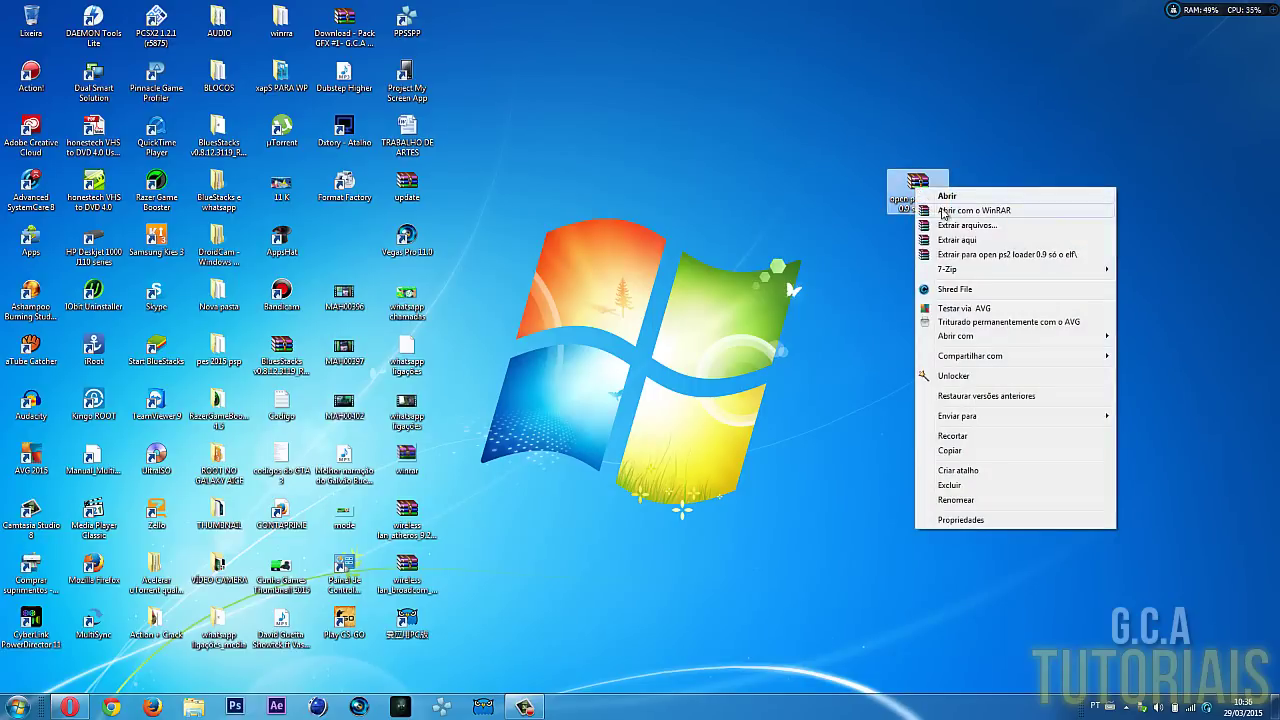
pyautogui.click(960, 241)
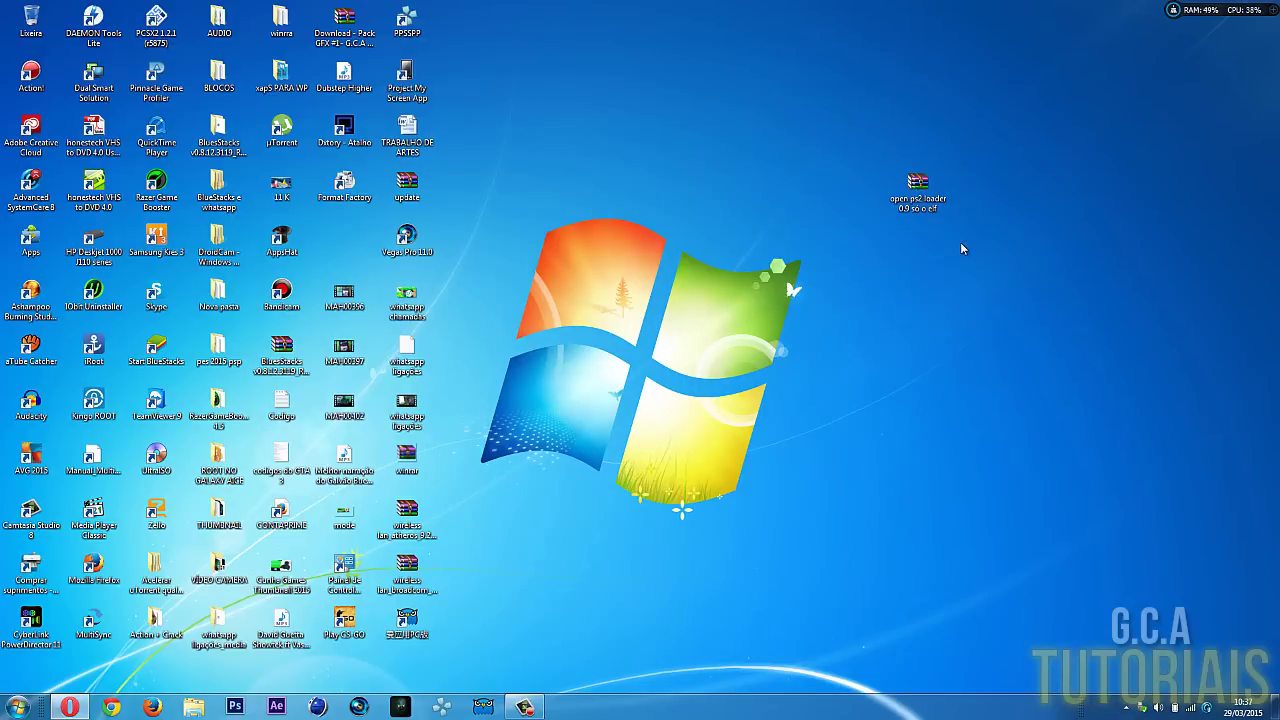
# Place the extracted BOOT.ELF file beside the open ps2 loader archive on the desktop
pyautogui.moveTo(344, 243); pyautogui.dragTo(988, 201)
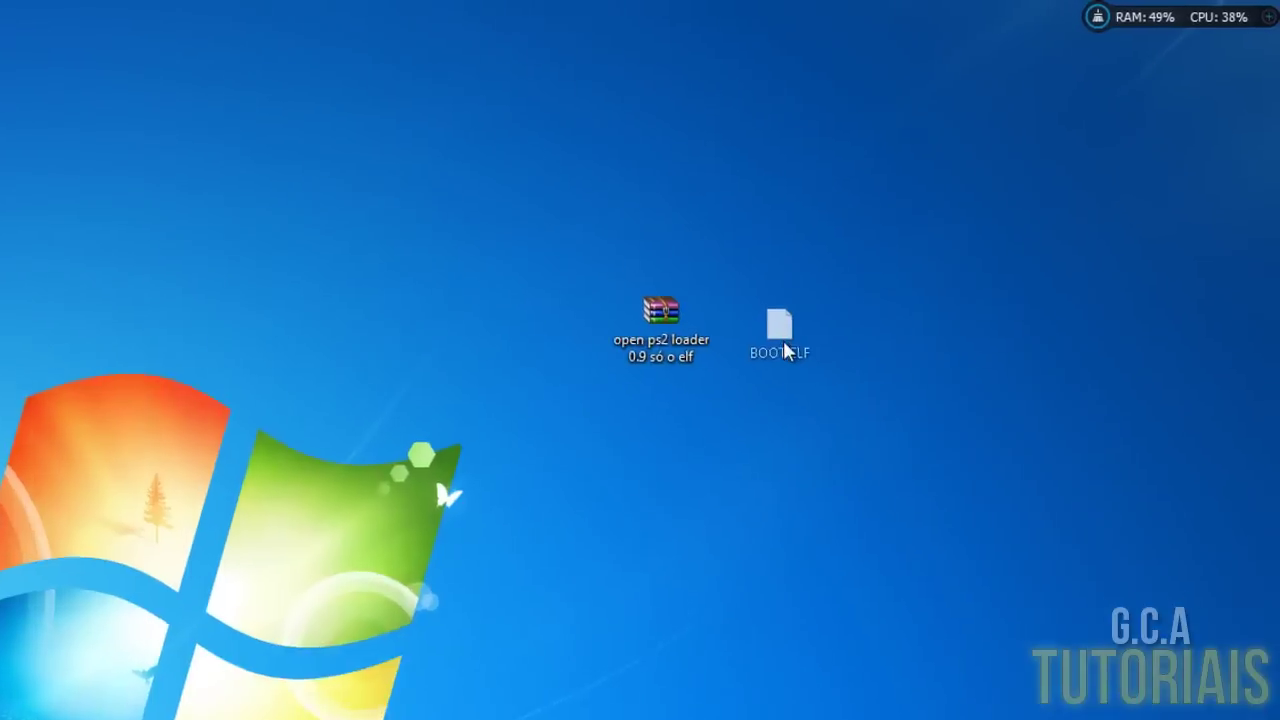
pyautogui.moveTo(511, 499); pyautogui.dragTo(809, 341)
pyautogui.click(781, 346)
pyautogui.click(594, 394)
pyautogui.press('Escape')
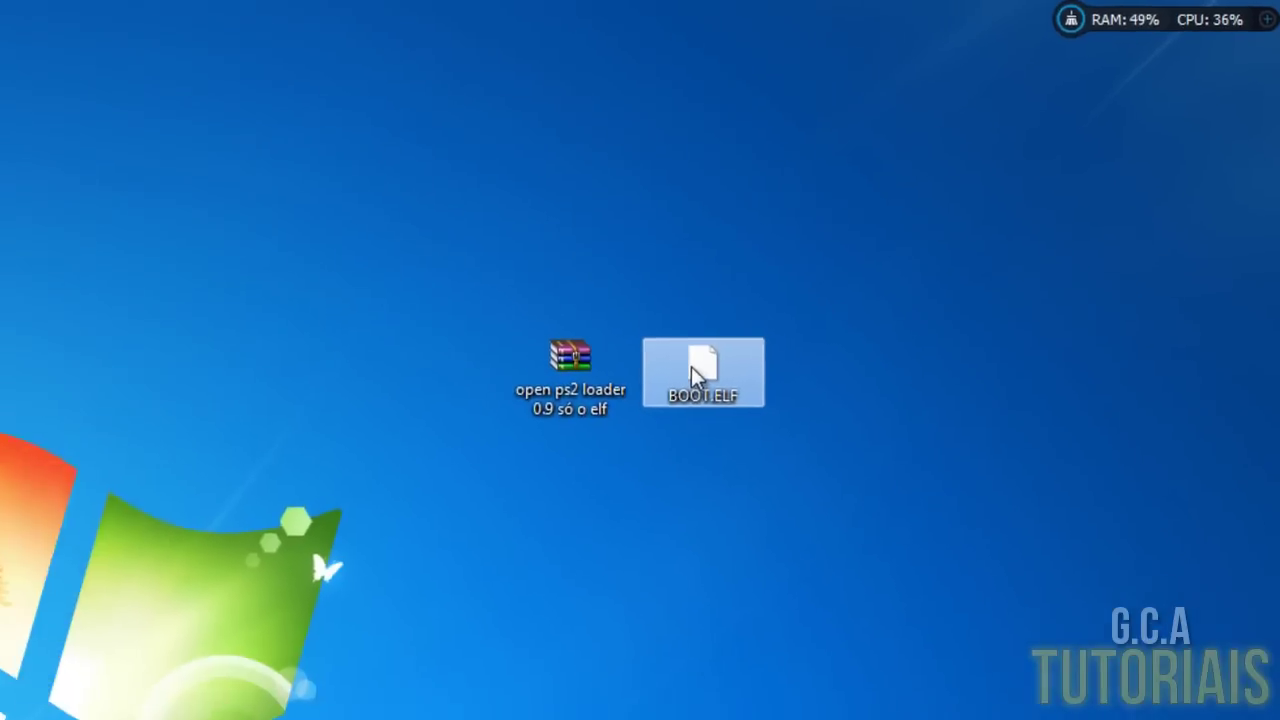
# Move BOOT.ELF from the desktop into the BOOT folder on drive G:
pyautogui.rightClick(604, 424)
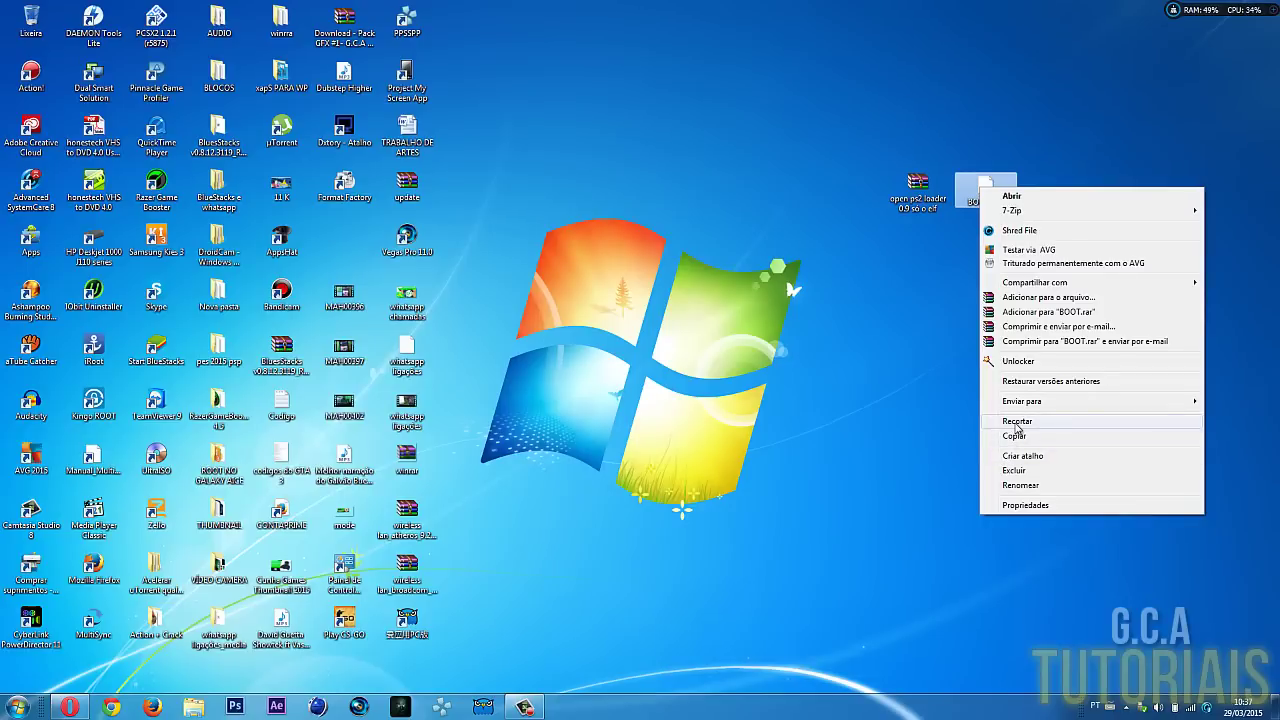
pyautogui.click(1017, 423)
pyautogui.click(205, 708)
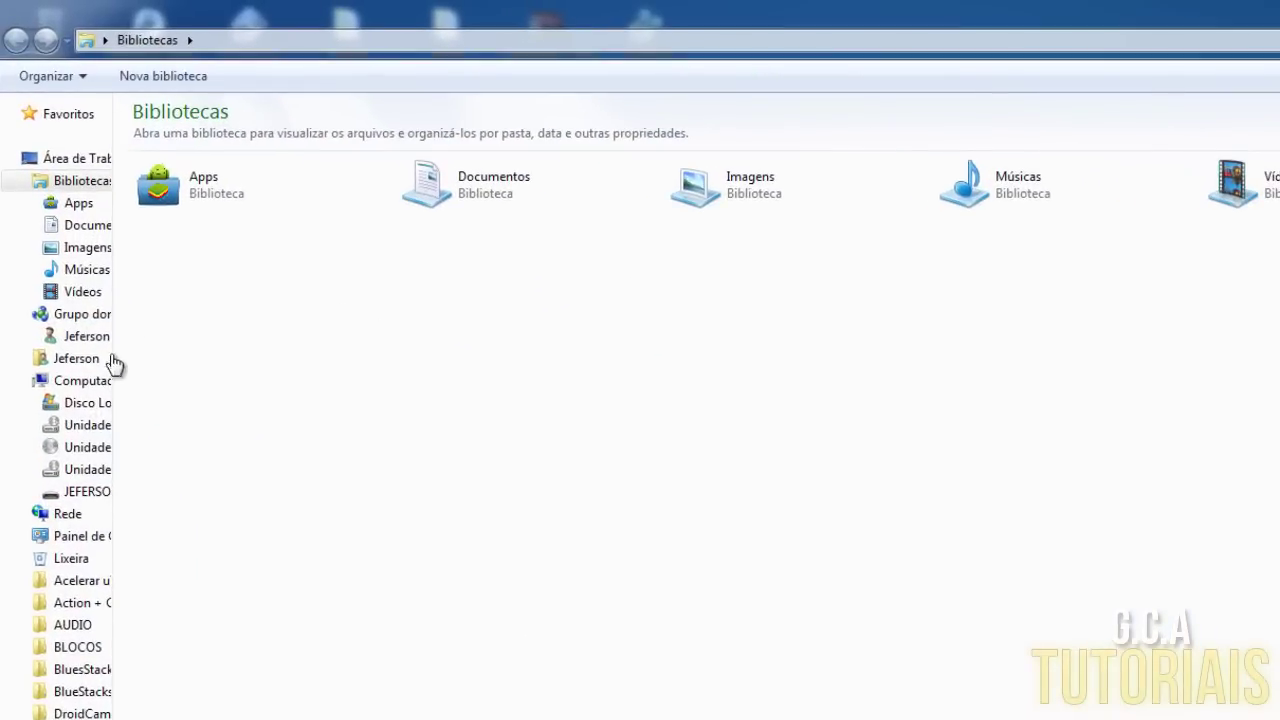
pyautogui.click(88, 491)
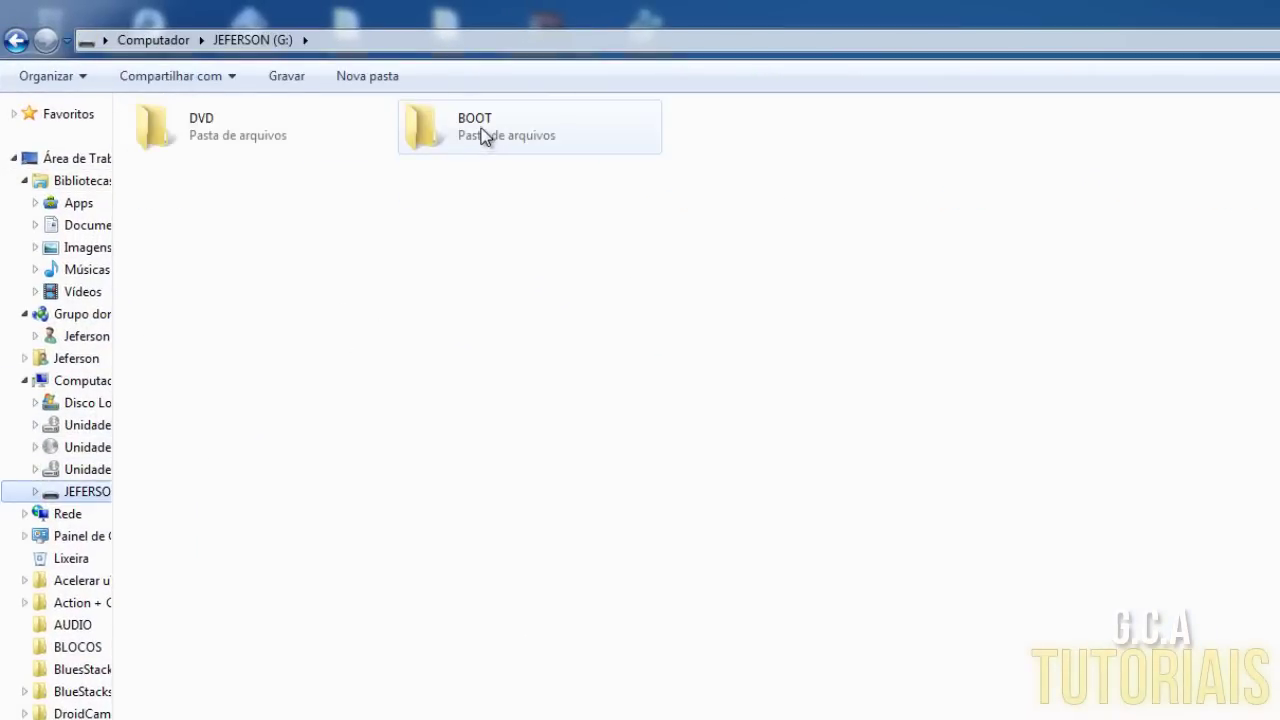
pyautogui.doubleClick(466, 134)
pyautogui.rightClick(778, 301)
pyautogui.click(866, 446)
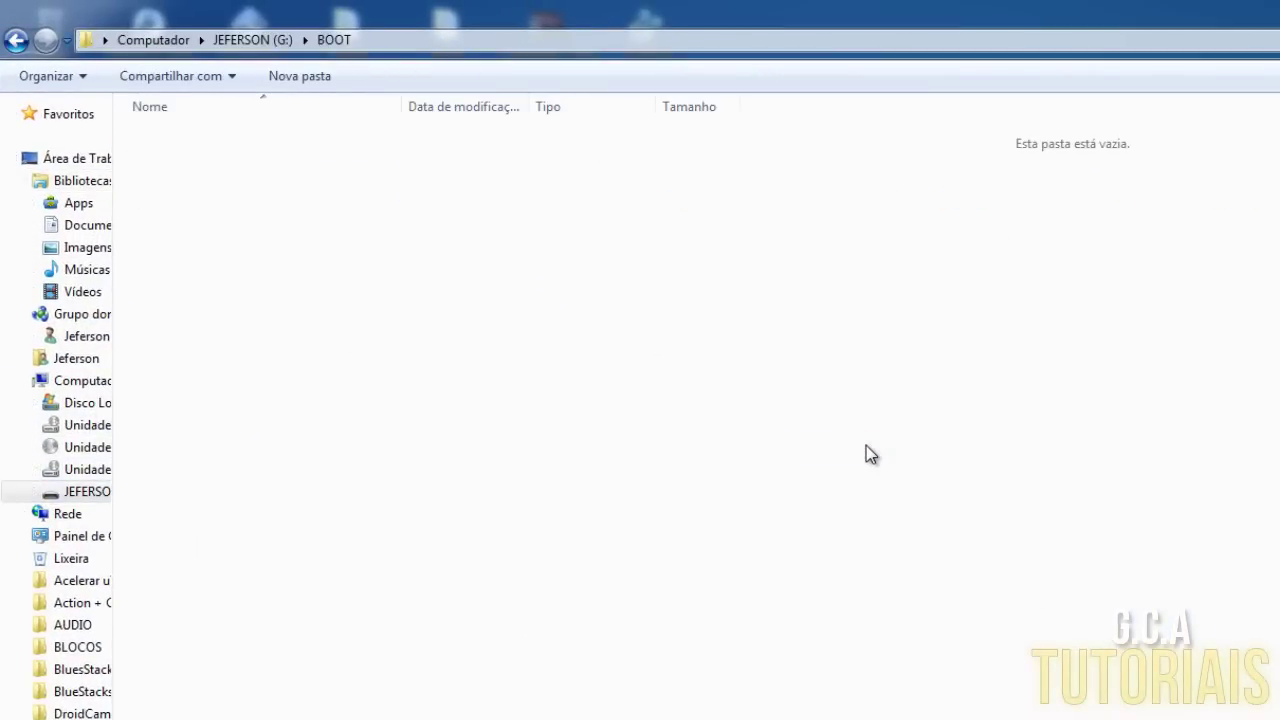
# Return to the root of drive G:, check the DVD and BOOT folders, and close the file window
pyautogui.click(16, 40)
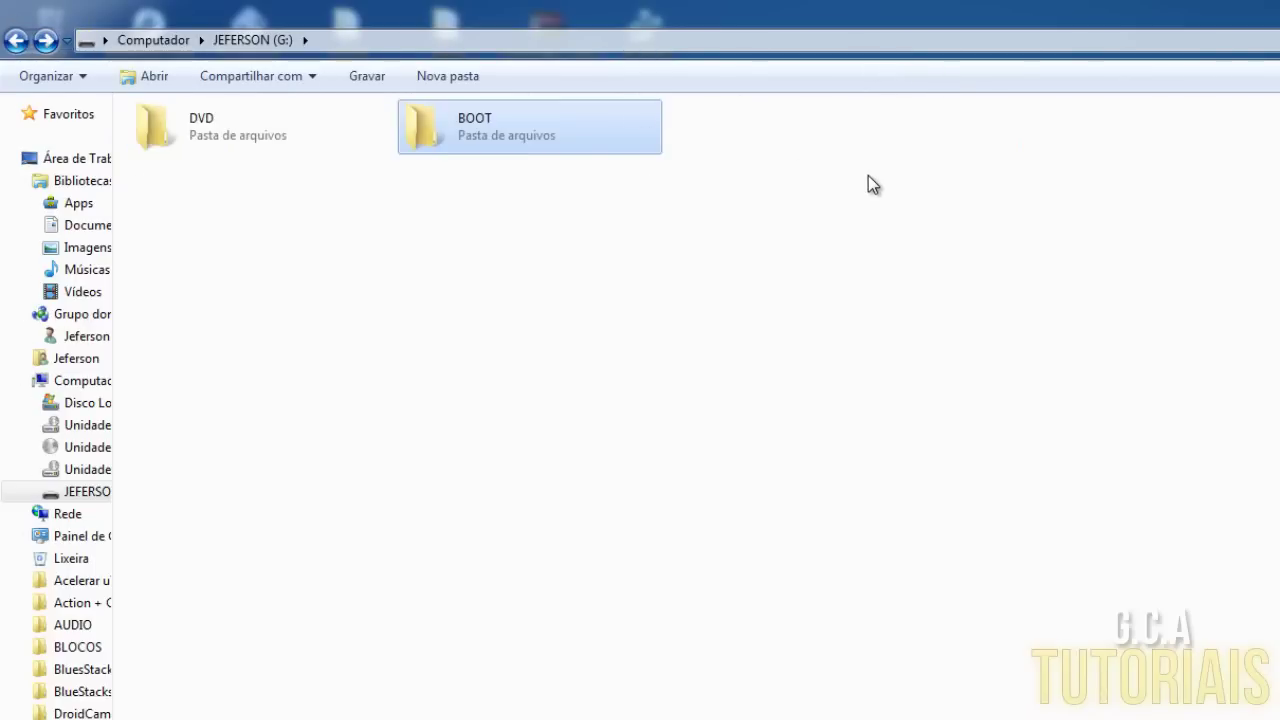
pyautogui.click(207, 140)
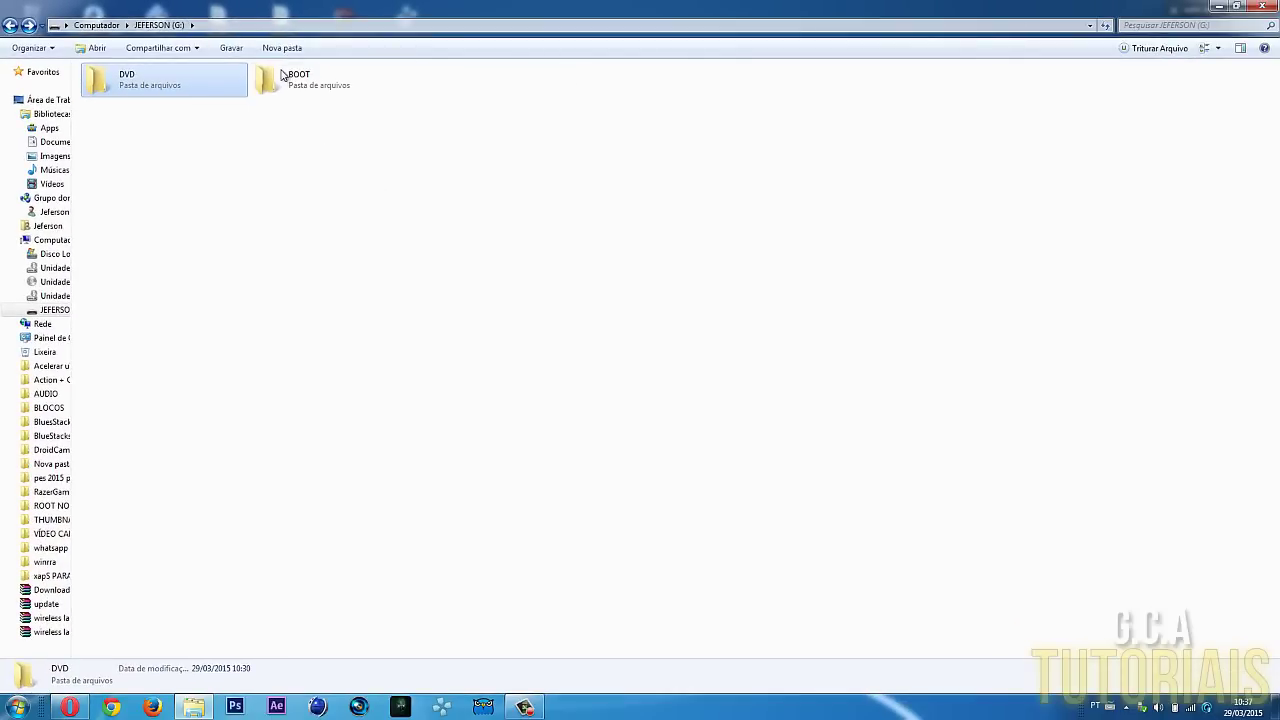
pyautogui.click(294, 90)
pyautogui.click(143, 86)
pyautogui.press('BackSpace')
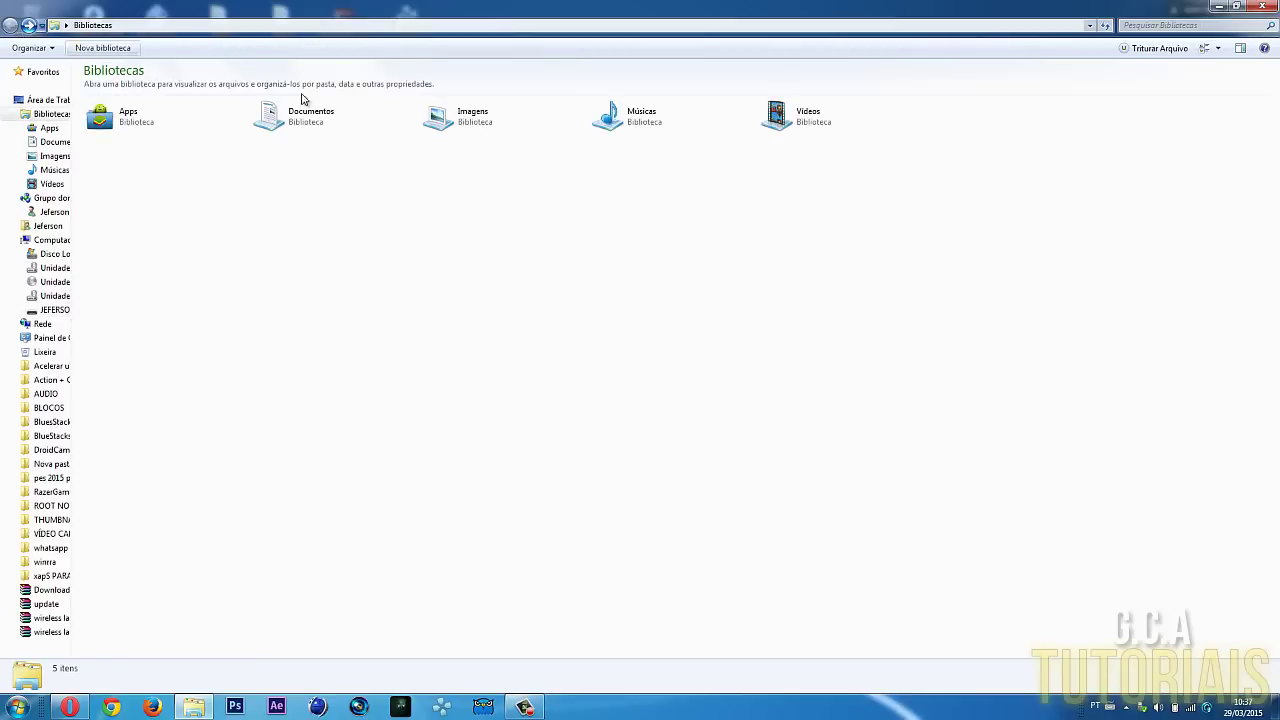
pyautogui.click(1262, 6)
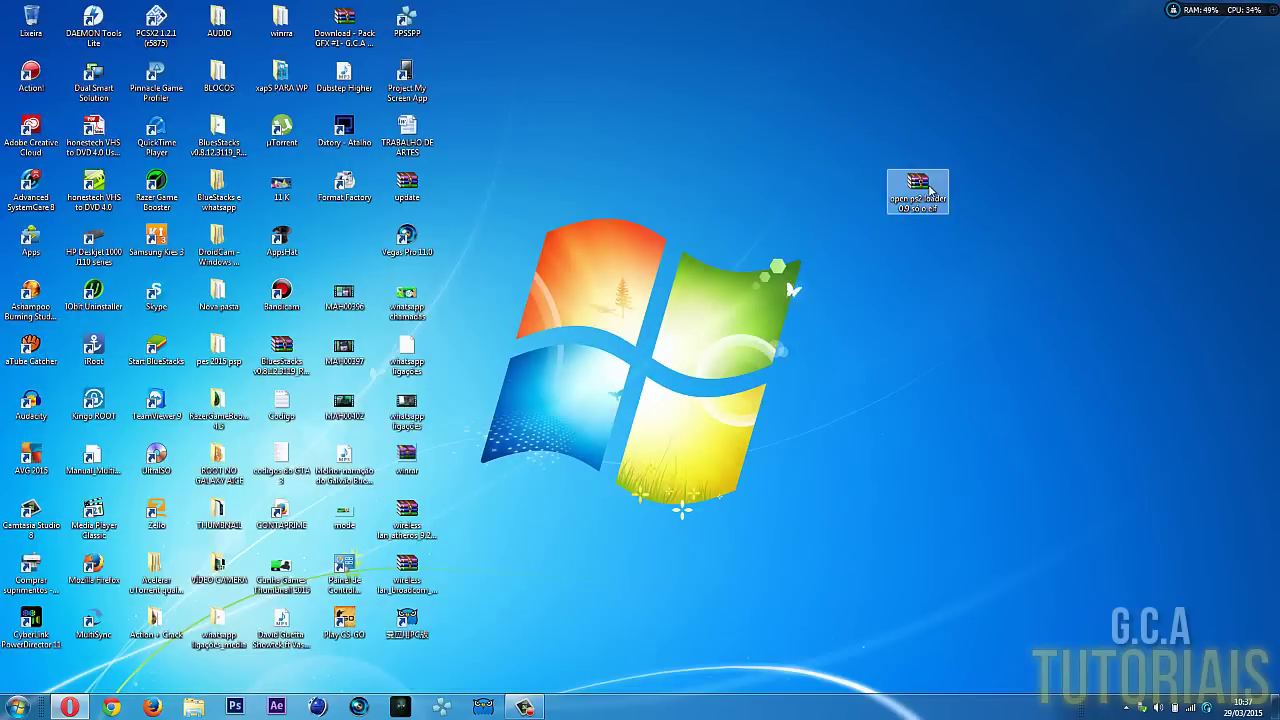
# Delete the open ps2 loader archive from the desktop and empty the recycle bin
pyautogui.moveTo(918, 185); pyautogui.dragTo(27, 25)
pyautogui.rightClick(27, 25)
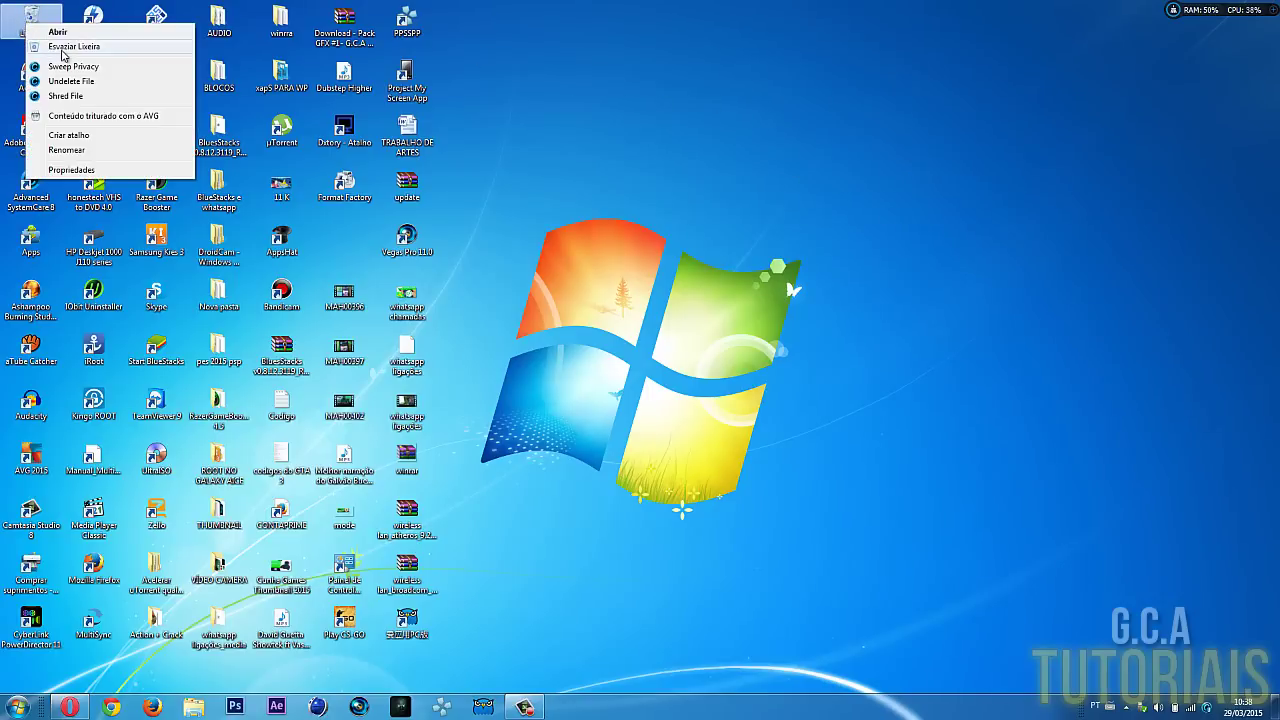
pyautogui.click(63, 49)
pyautogui.click(694, 406)
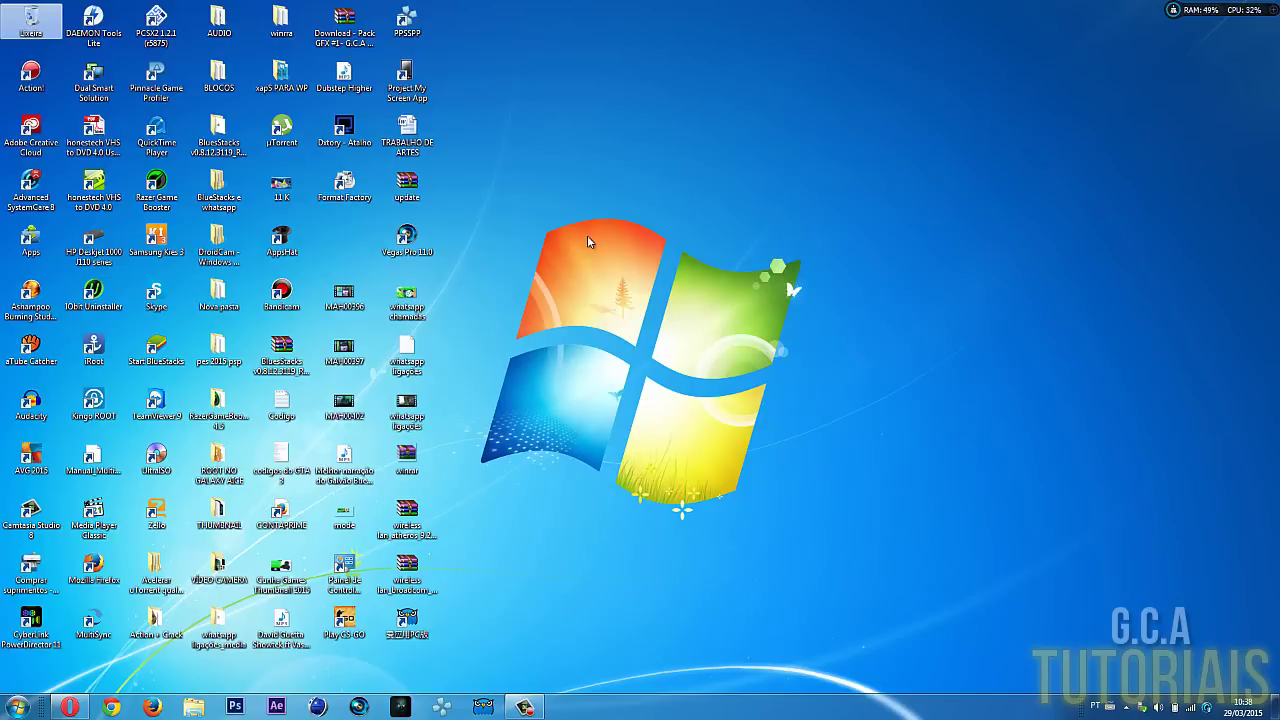
pyautogui.click(524, 707)
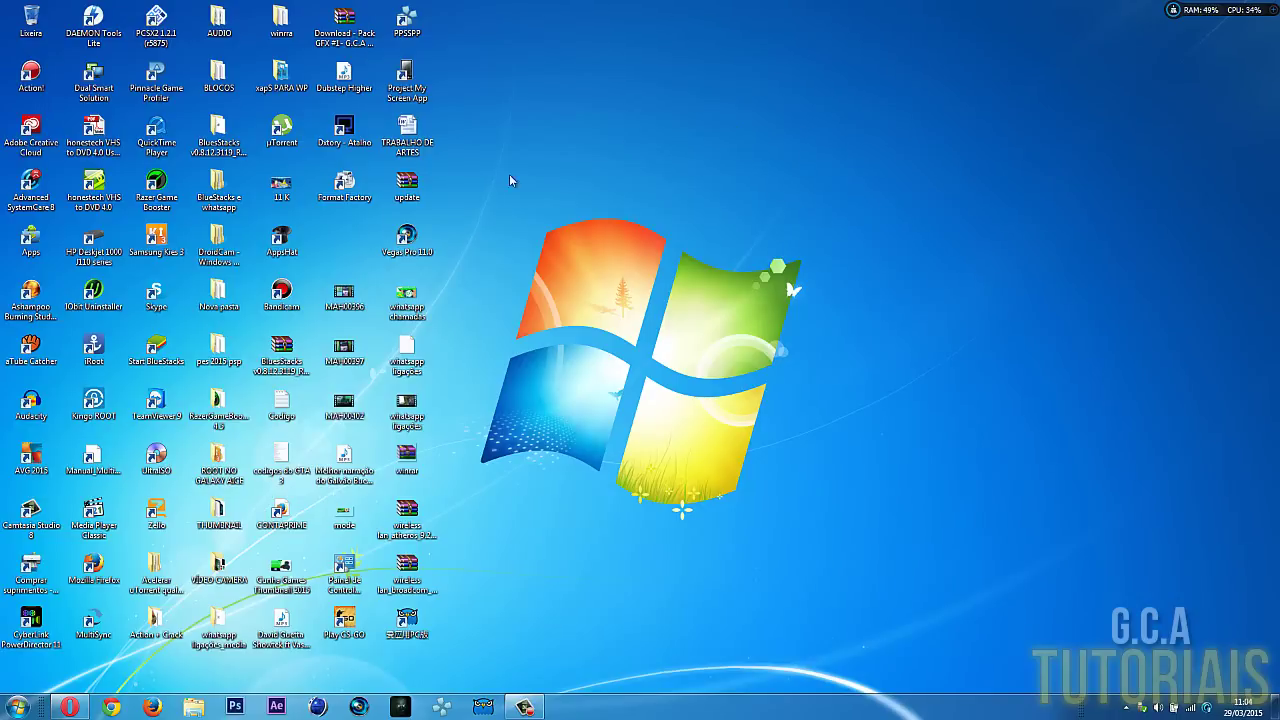
# Switch to the Opera browser, review the FormatFactory download page on Baixaki, and minimize the browser
pyautogui.click(69, 707)
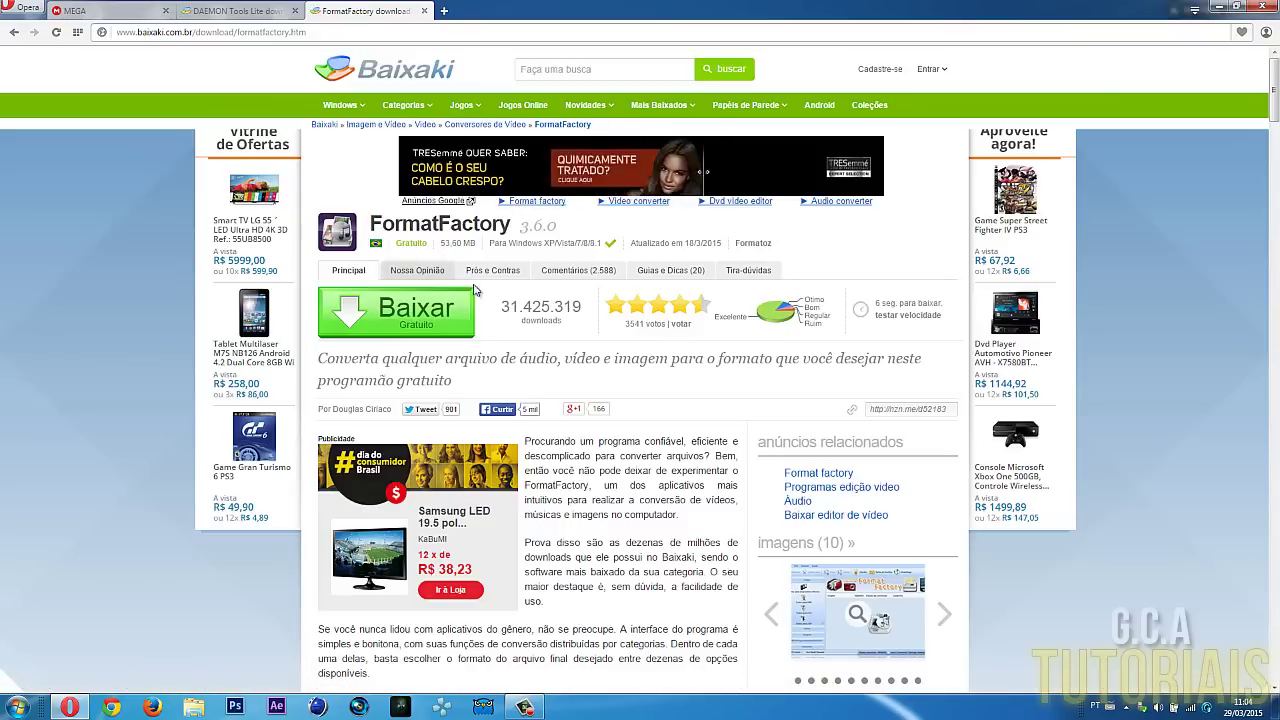
pyautogui.scroll(-4, 486, 270)
pyautogui.scroll(-1, 486, 270)
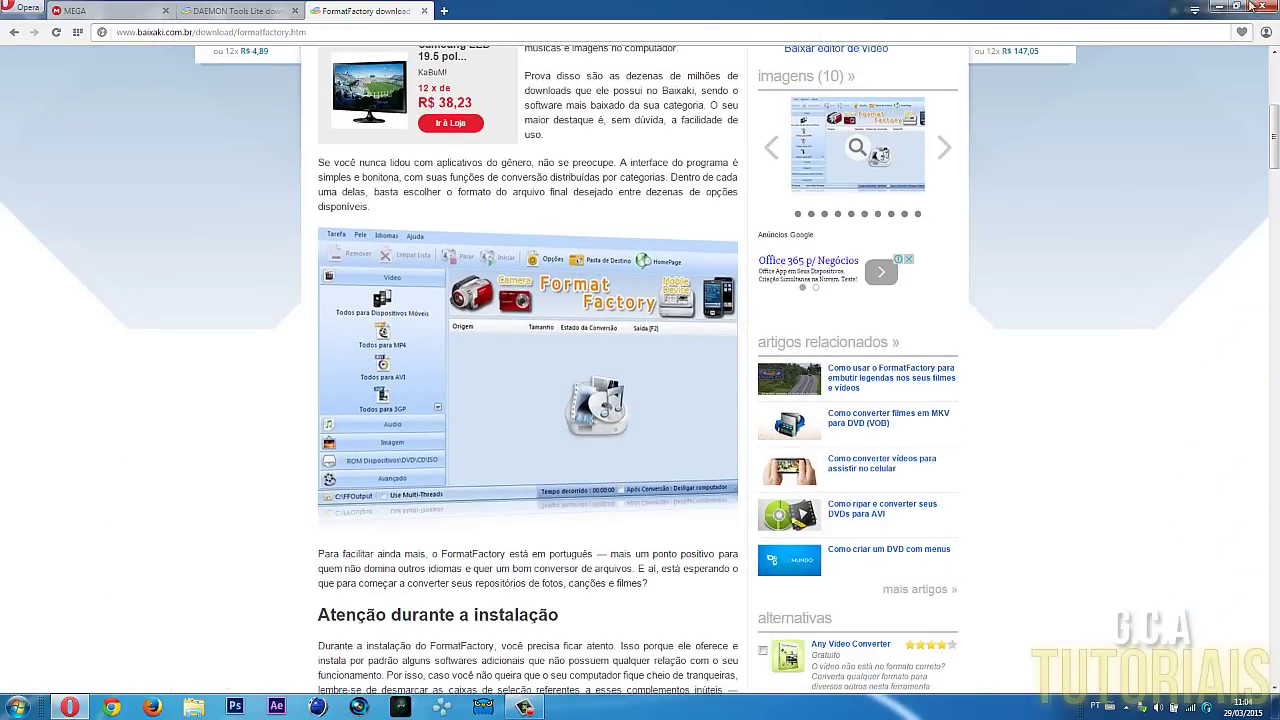
pyautogui.click(1218, 8)
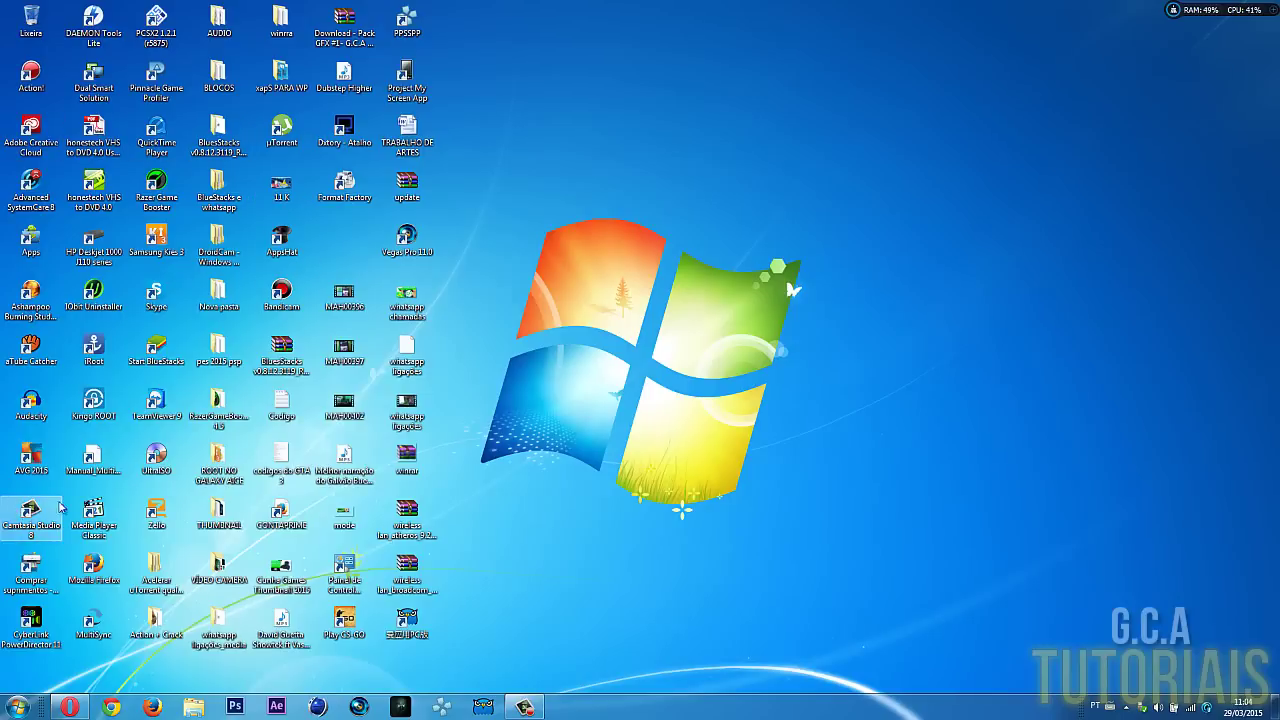
# Search the installed programs for "for" with the virtual keyboard and launch FormatFactory
pyautogui.click(10, 710)
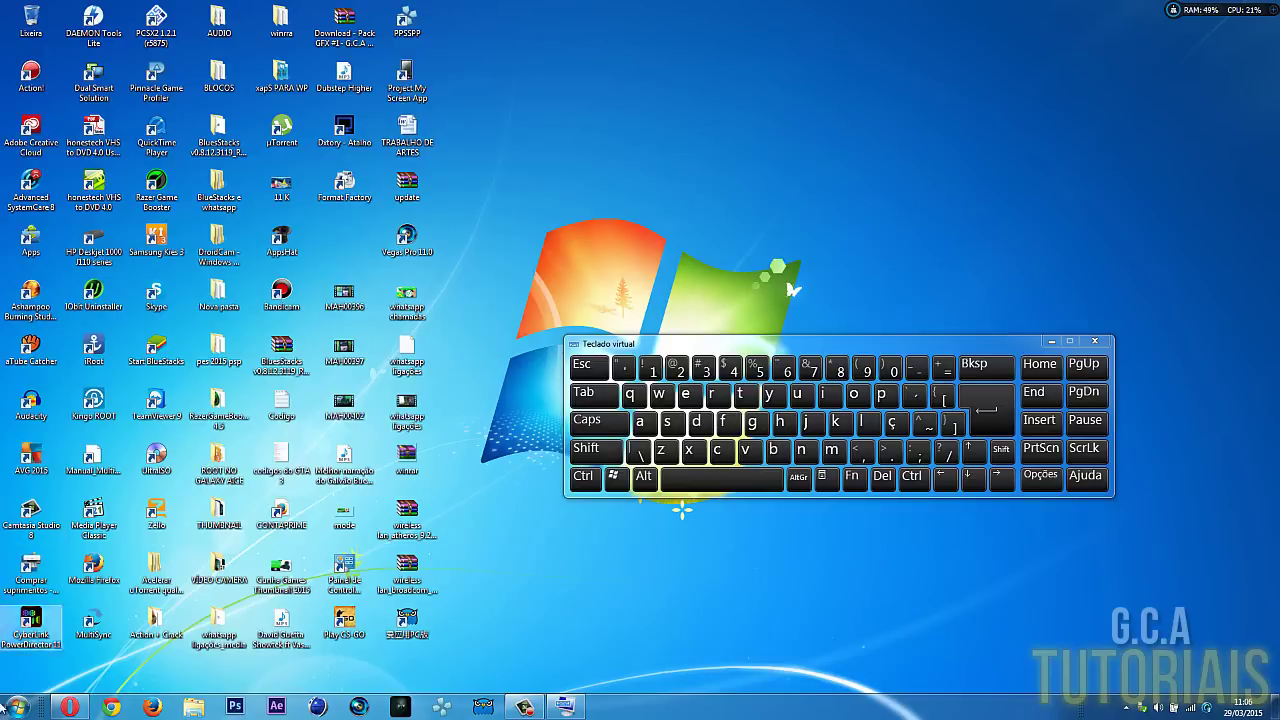
pyautogui.click(18, 708)
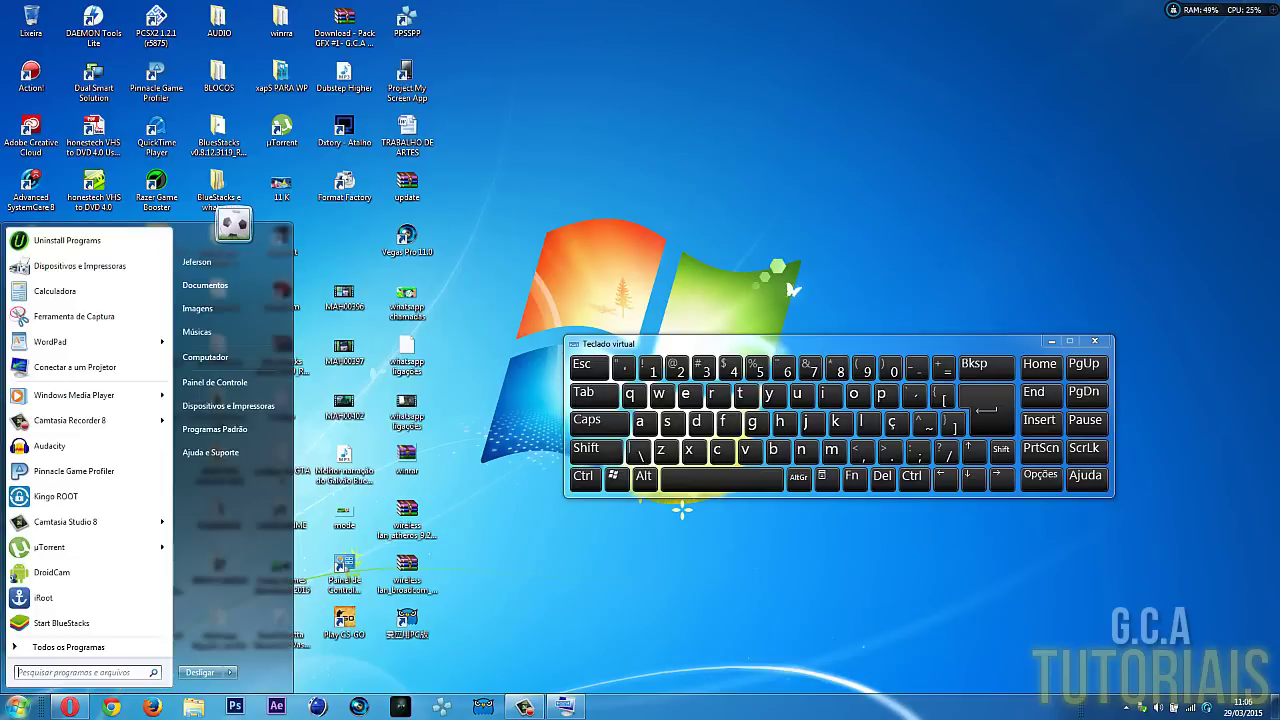
pyautogui.click(60, 672)
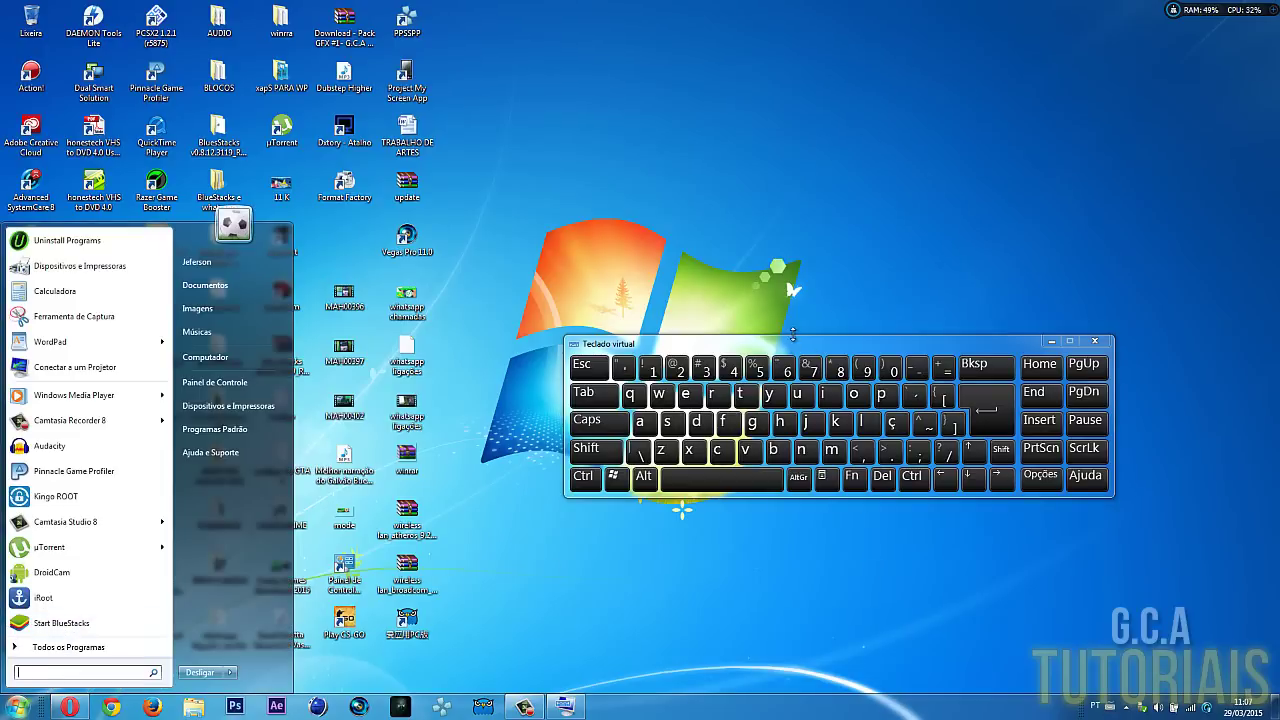
pyautogui.click(726, 425)
pyautogui.click(854, 394)
pyautogui.click(724, 398)
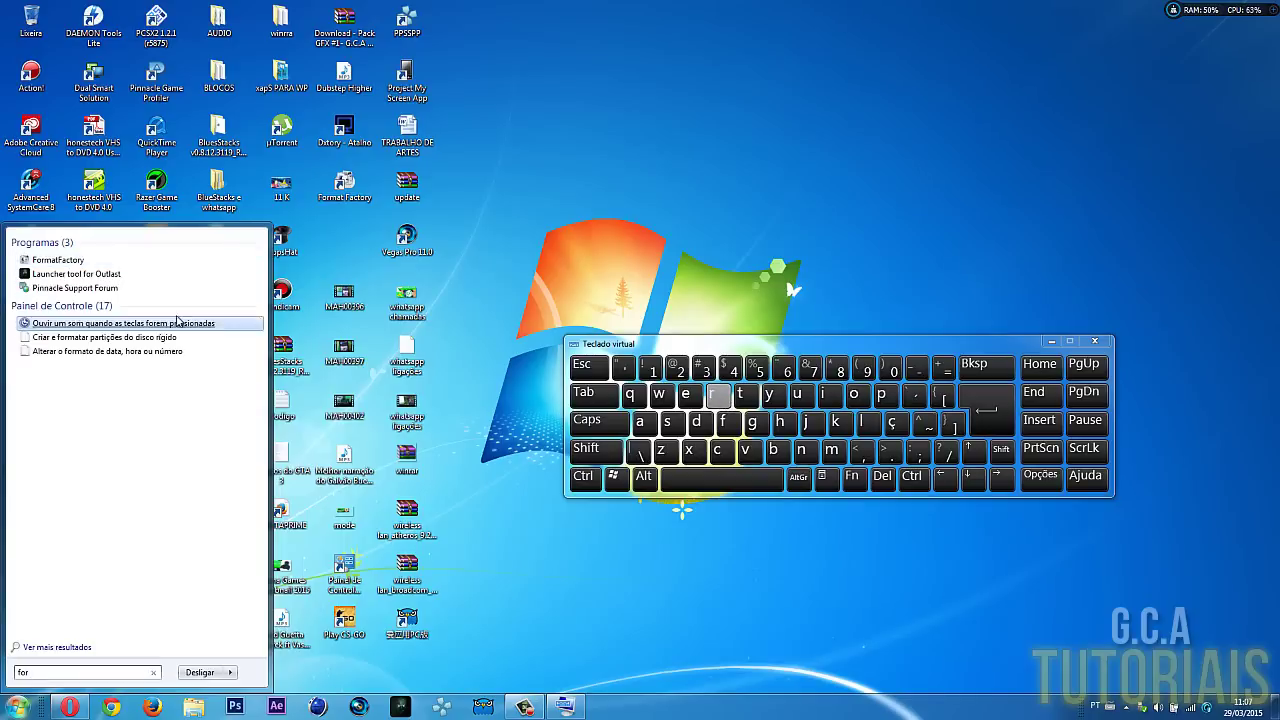
pyautogui.click(715, 159)
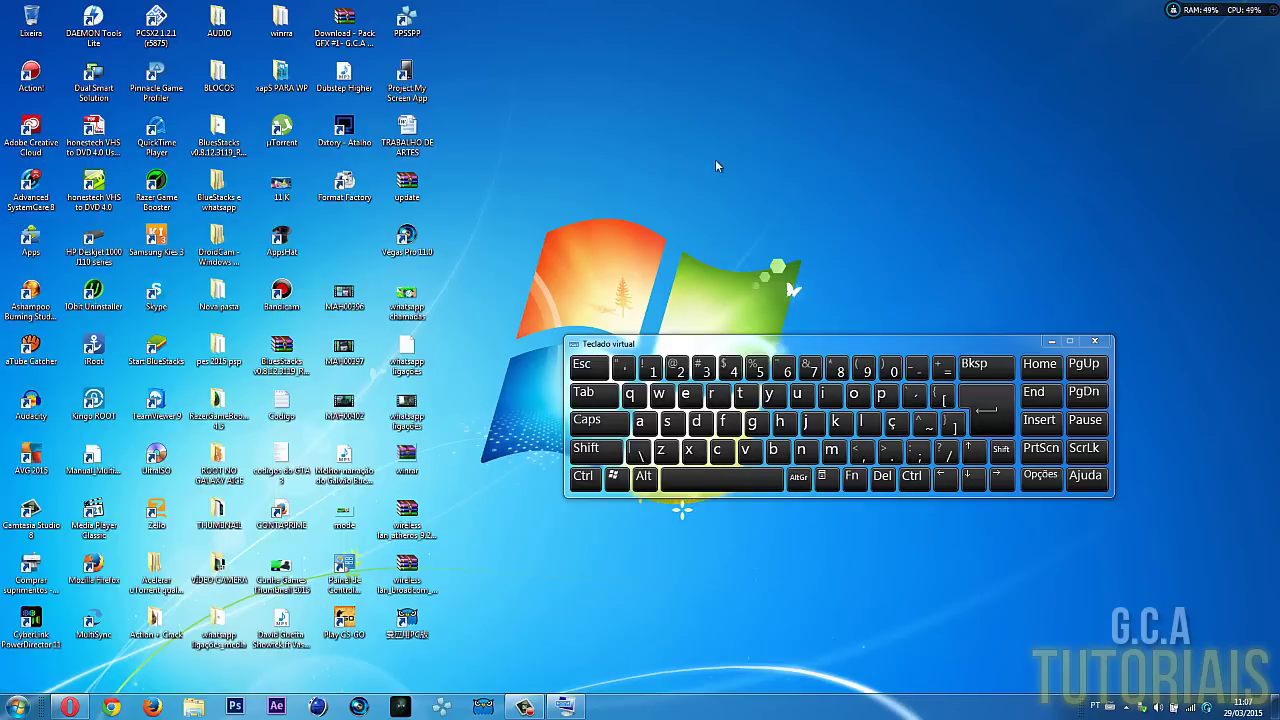
# Minimize the virtual keyboard and move the FormatFactory window to a clear area of the desktop
pyautogui.click(1052, 341)
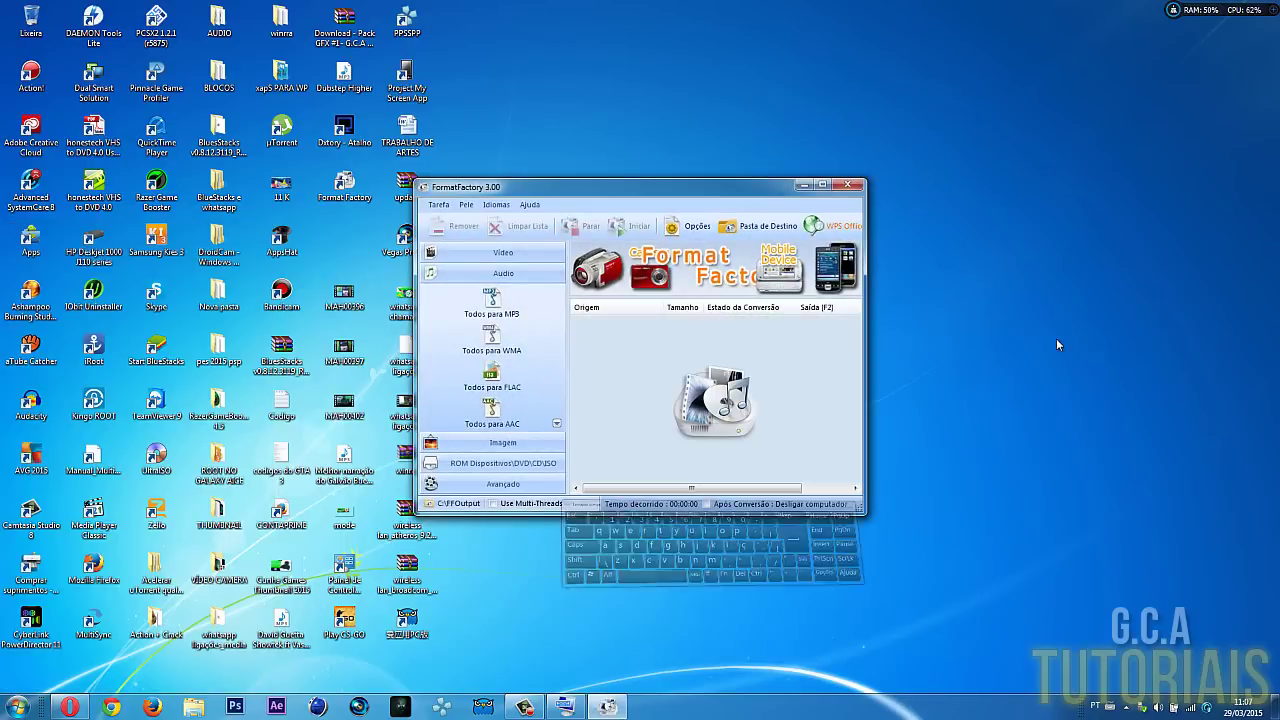
pyautogui.moveTo(767, 193); pyautogui.dragTo(864, 109)
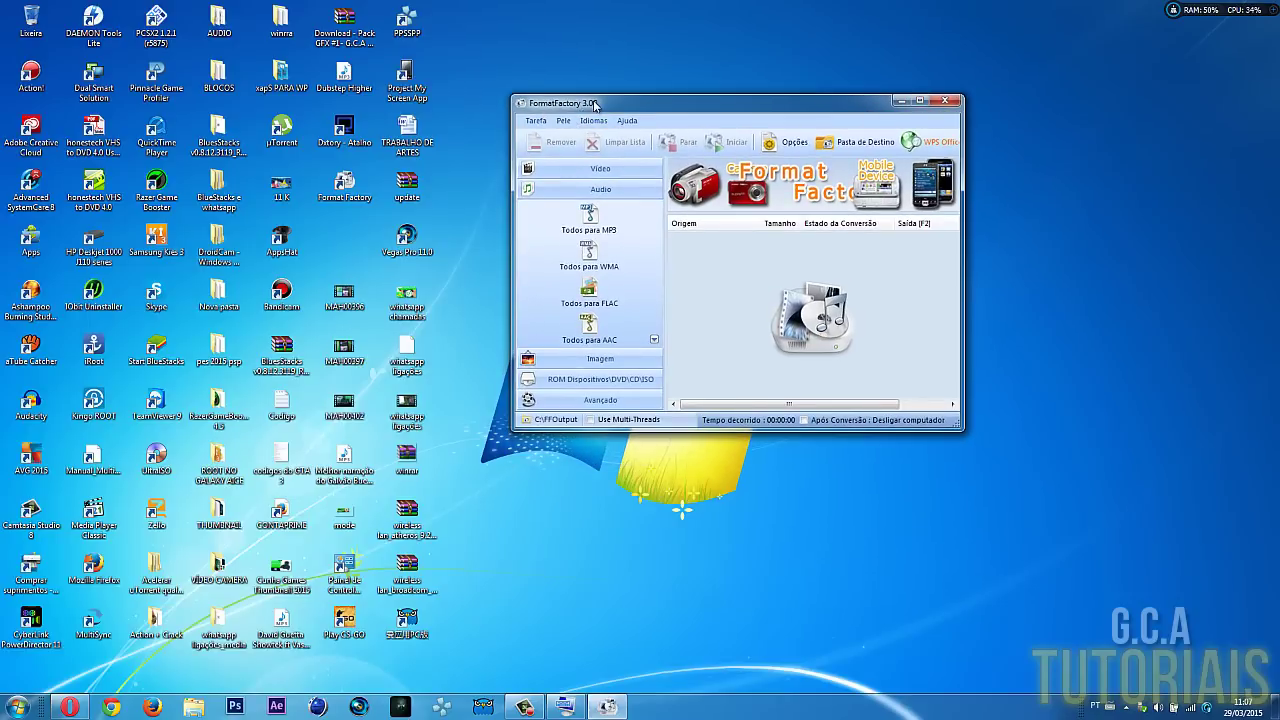
# Maximize the FormatFactory window and open the DVD/CD to ISO/CSO conversion under the ROM device options
pyautogui.click(917, 104)
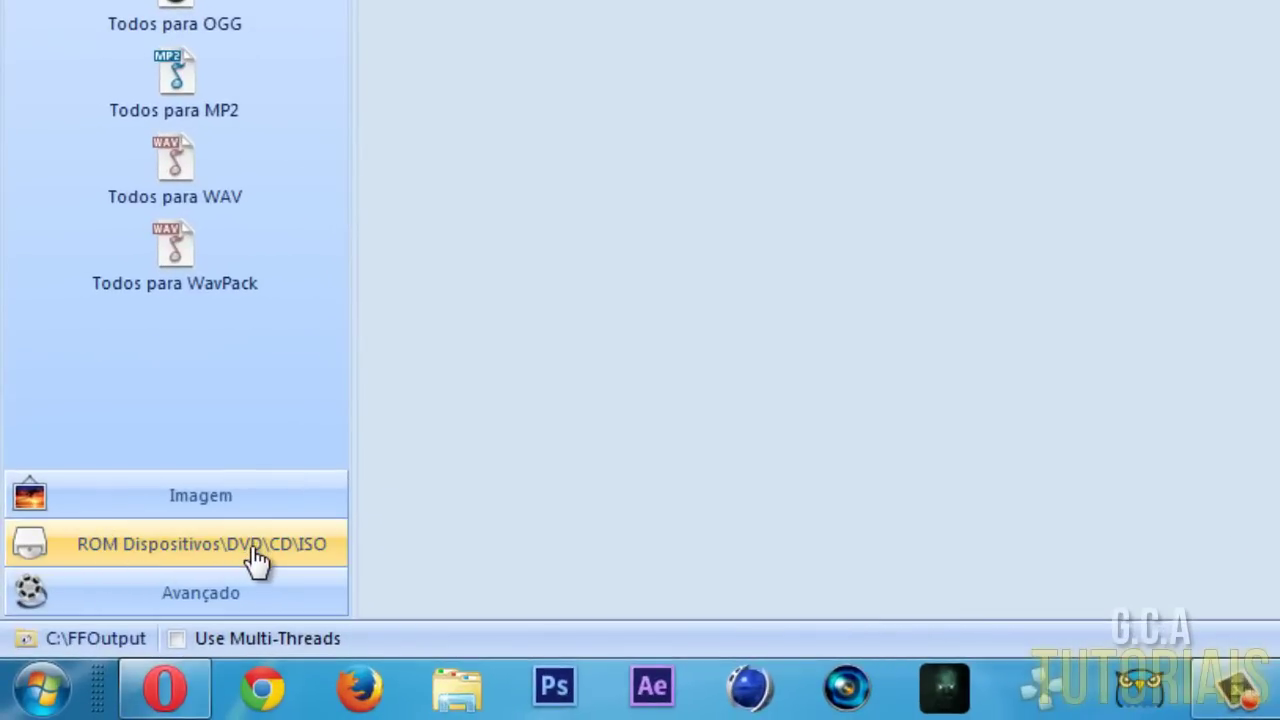
pyautogui.click(270, 563)
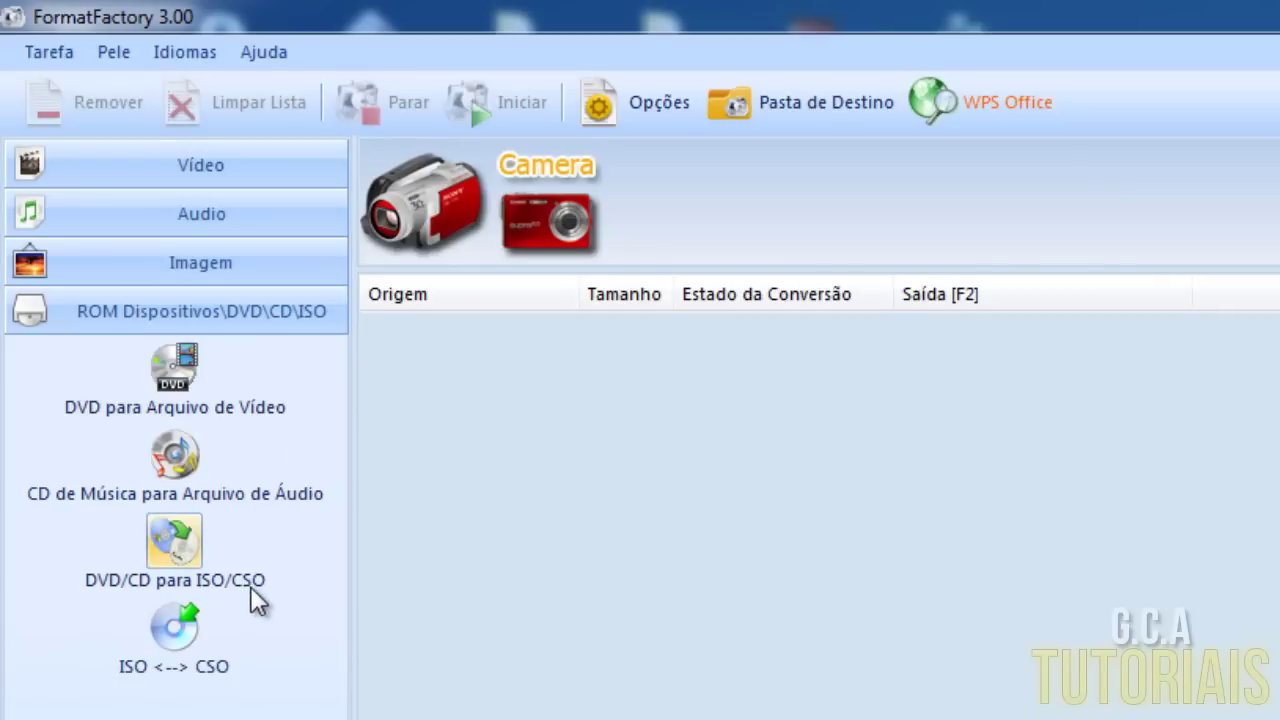
pyautogui.click(191, 549)
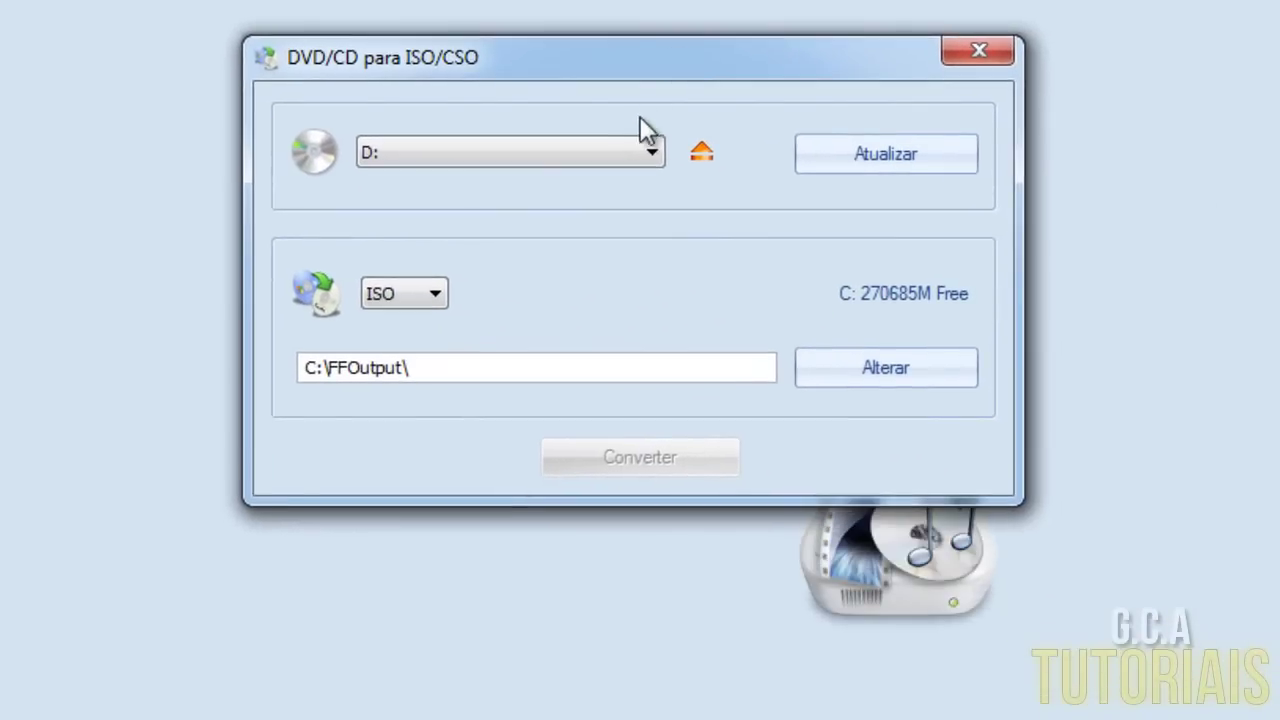
# Review the available source drives and choose ISO as the output format
pyautogui.click(709, 292)
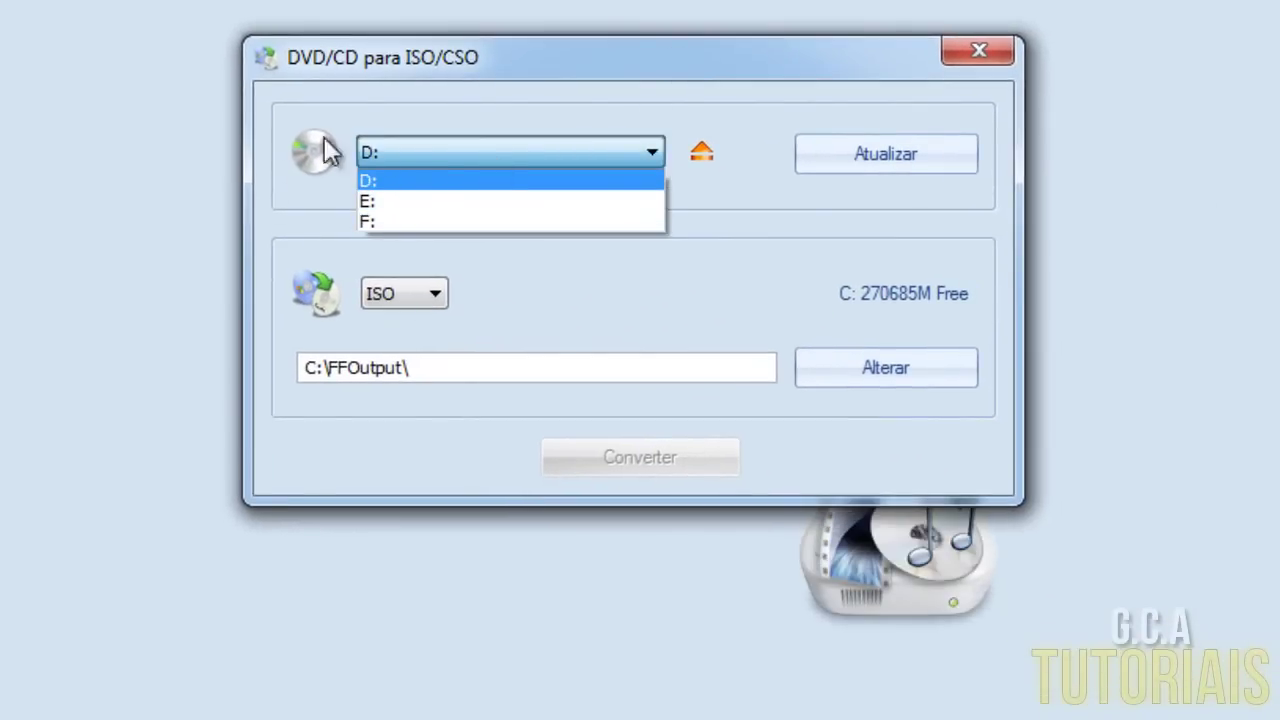
pyautogui.click(267, 217)
pyautogui.click(381, 293)
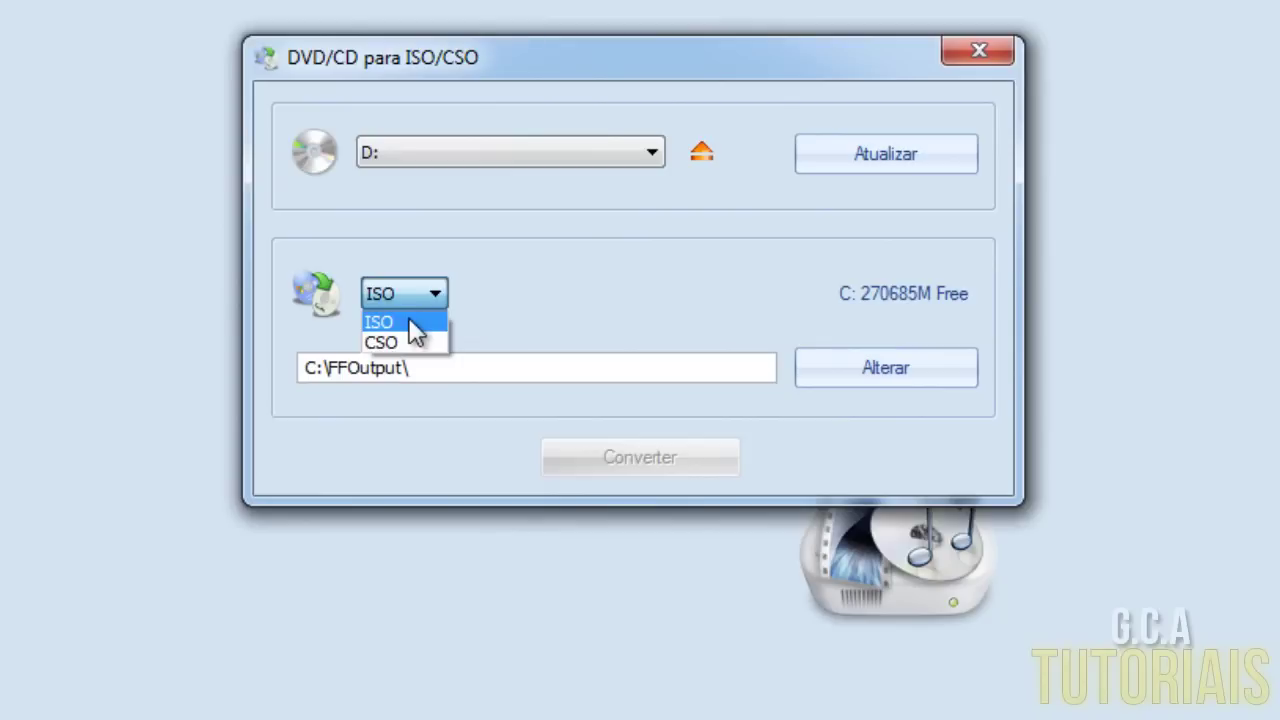
pyautogui.click(408, 316)
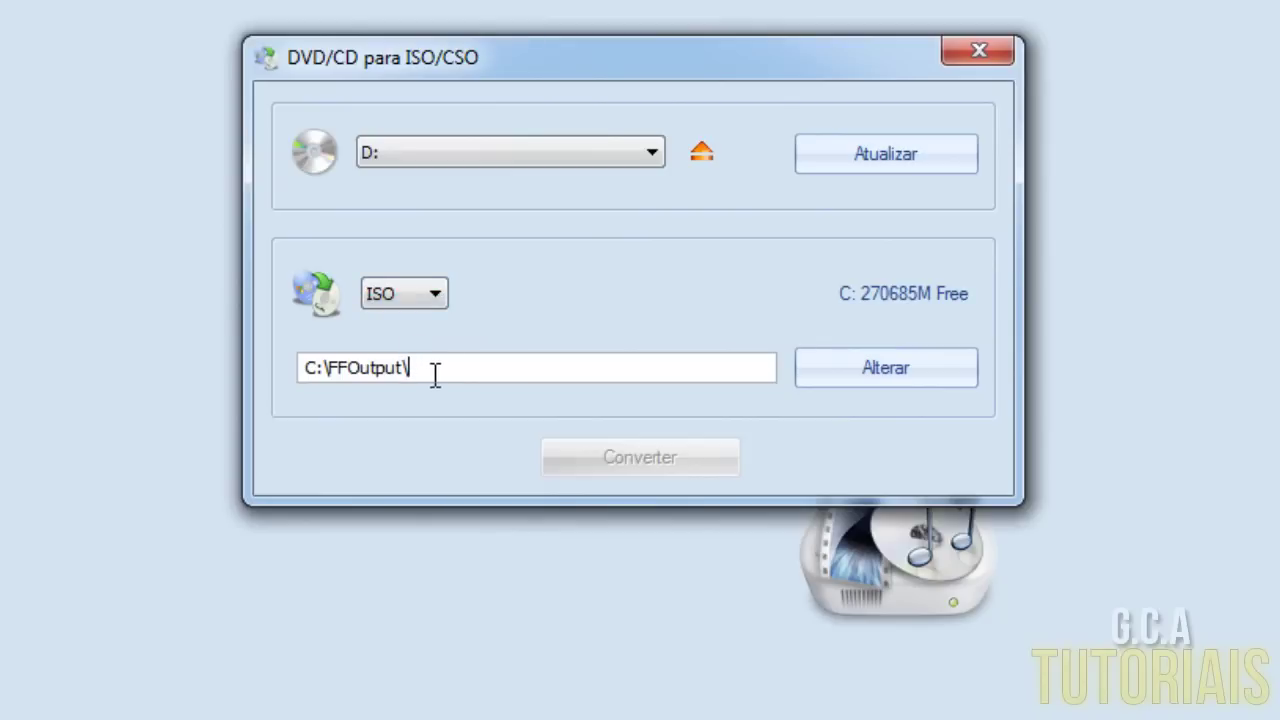
# Change the ISO's output folder to the desktop and check the FF_NoName.iso file name in the path
pyautogui.click(905, 368)
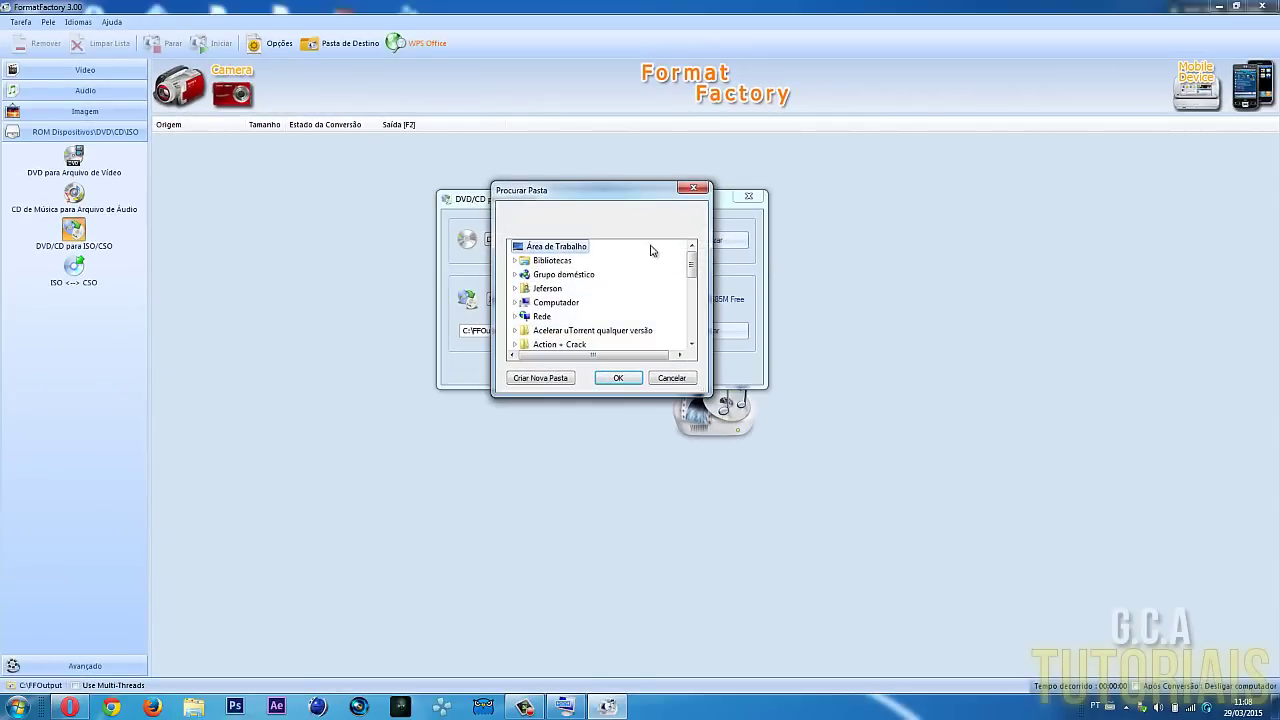
pyautogui.click(618, 378)
pyautogui.moveTo(587, 333); pyautogui.dragTo(551, 335)
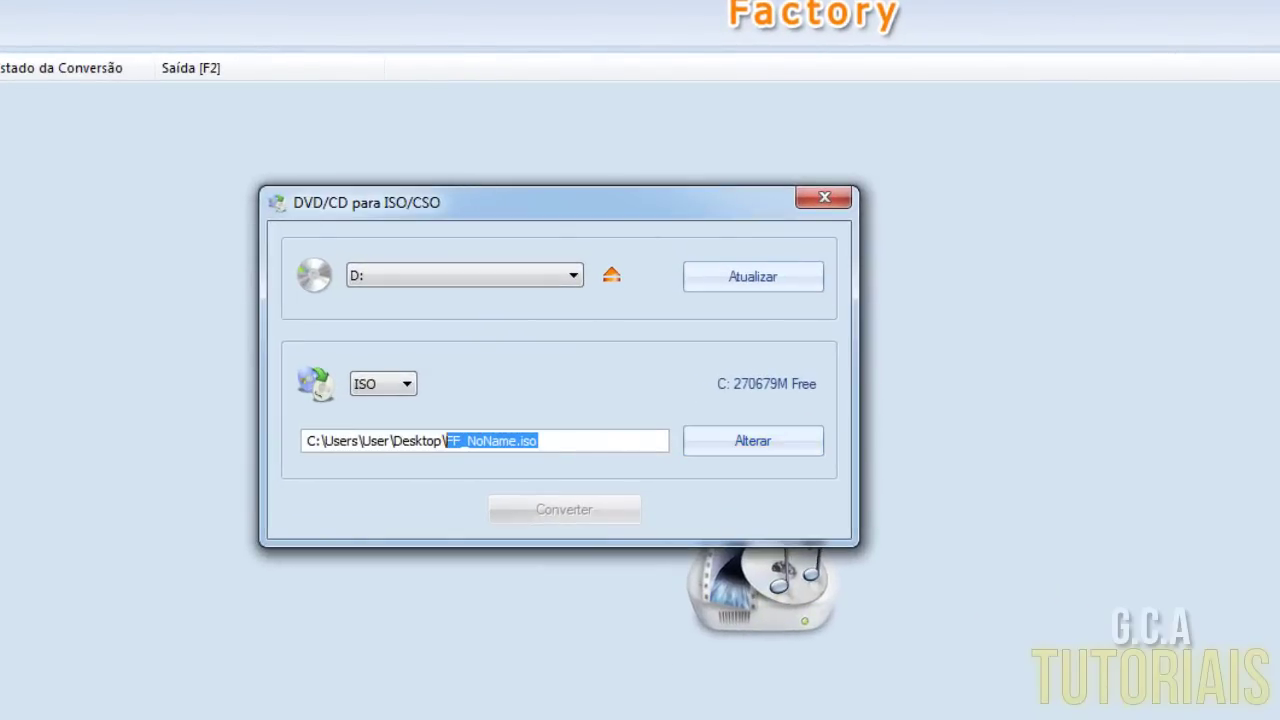
pyautogui.click(566, 442)
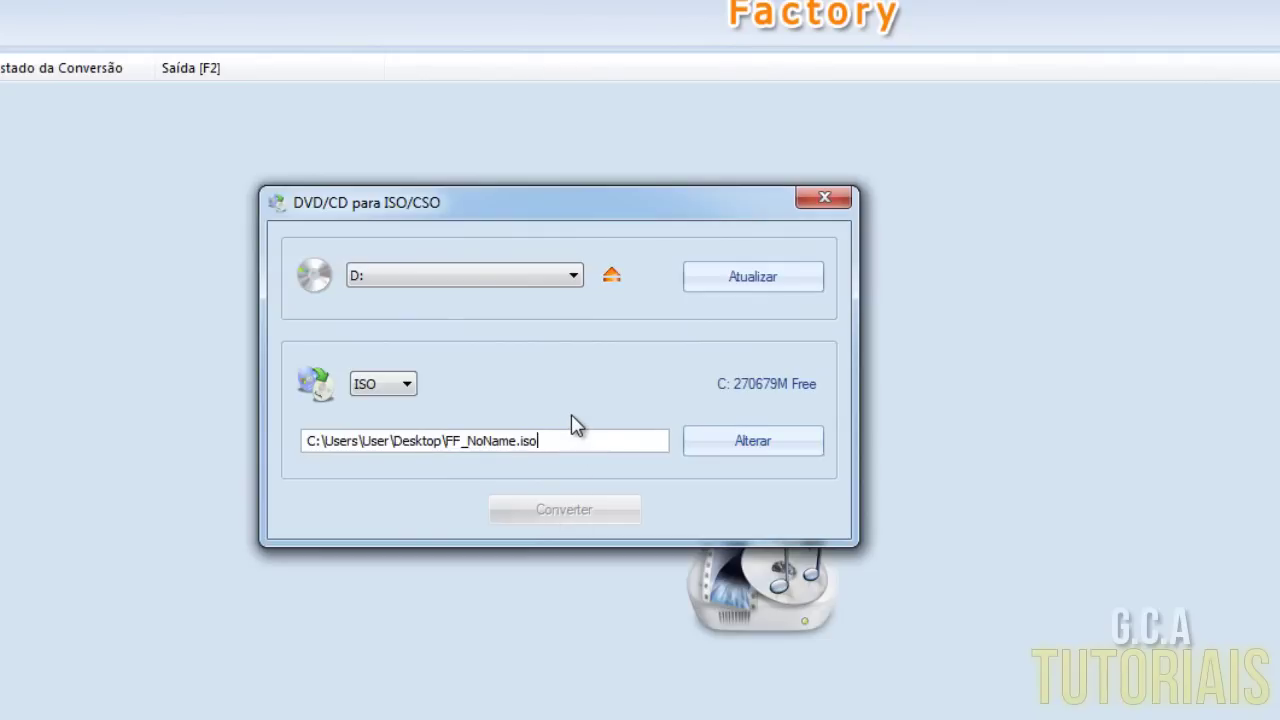
pyautogui.press('Tab')
# Refresh the drive list and select E: as the source drive
pyautogui.click(756, 283)
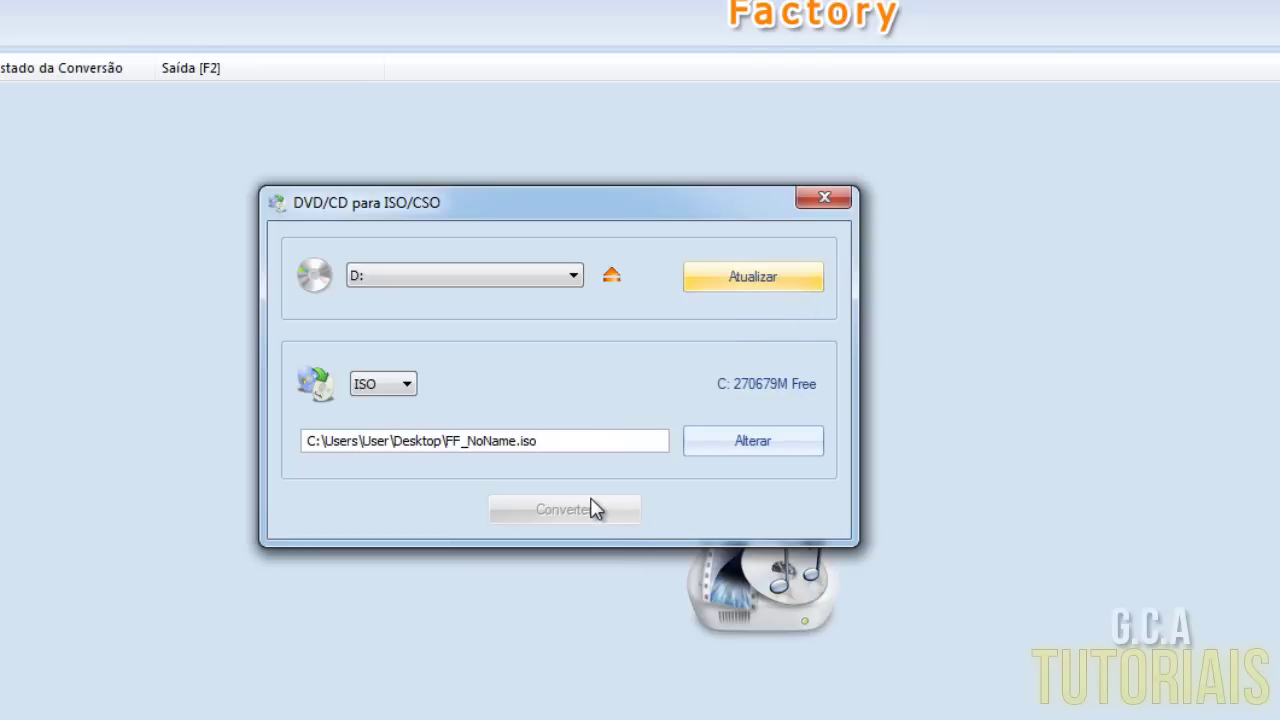
pyautogui.click(514, 277)
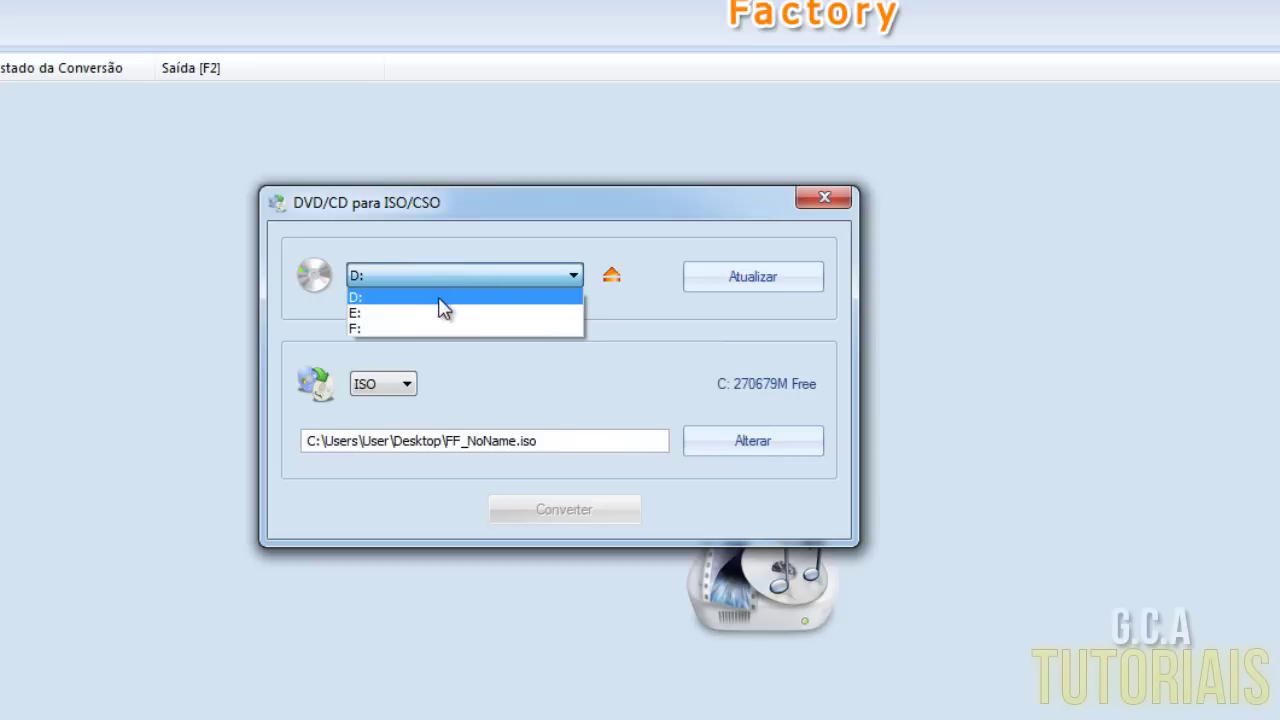
pyautogui.click(466, 310)
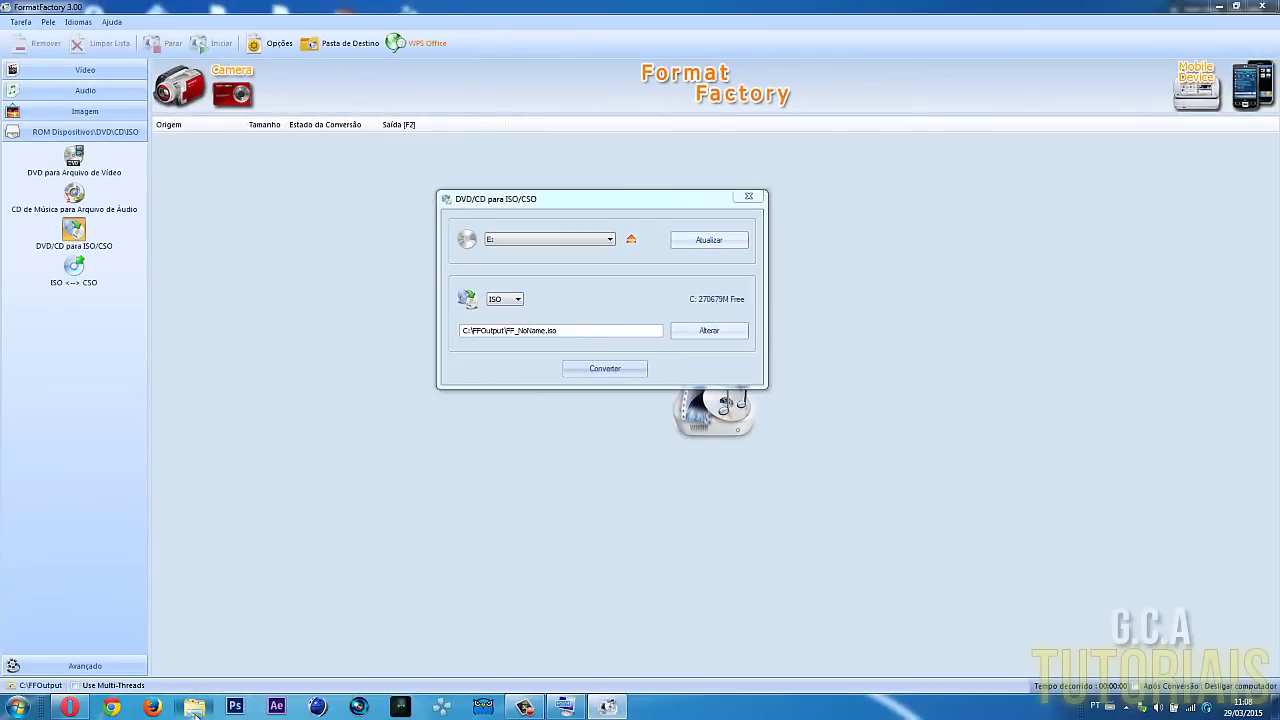
# Check the Computer view in Windows Explorer to identify which drive letter holds the game disc
pyautogui.click(194, 708)
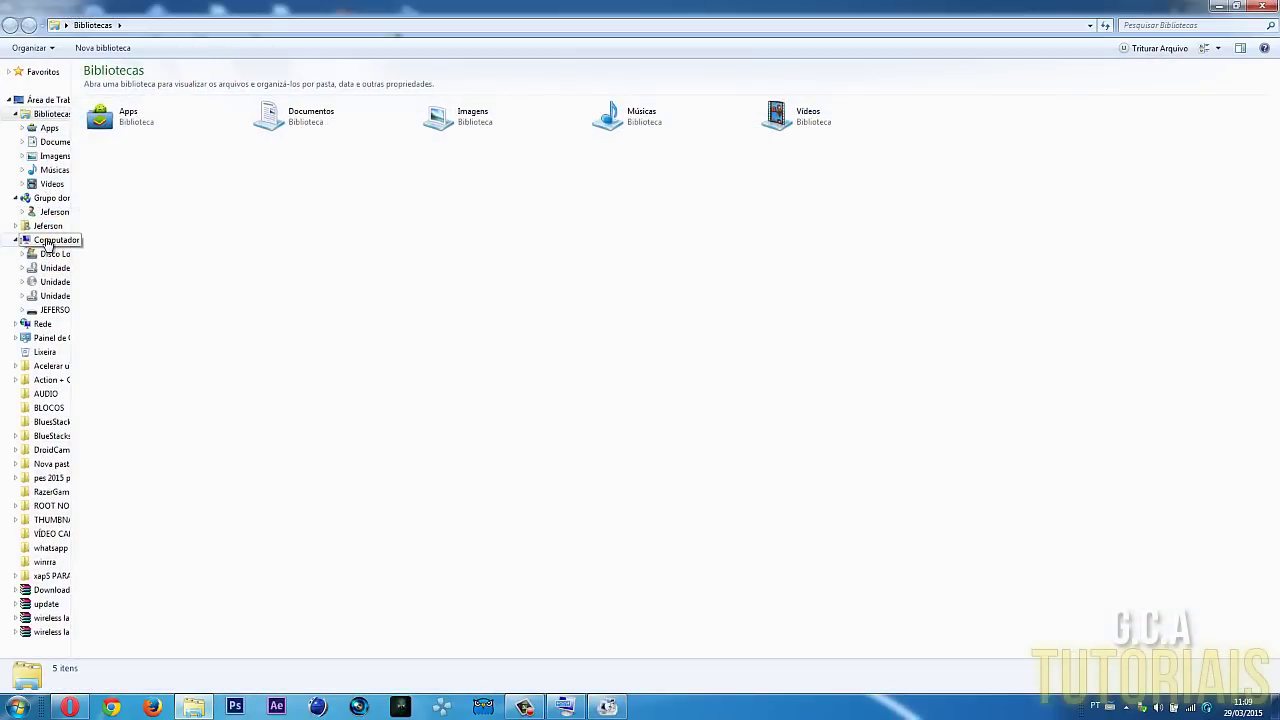
pyautogui.click(47, 242)
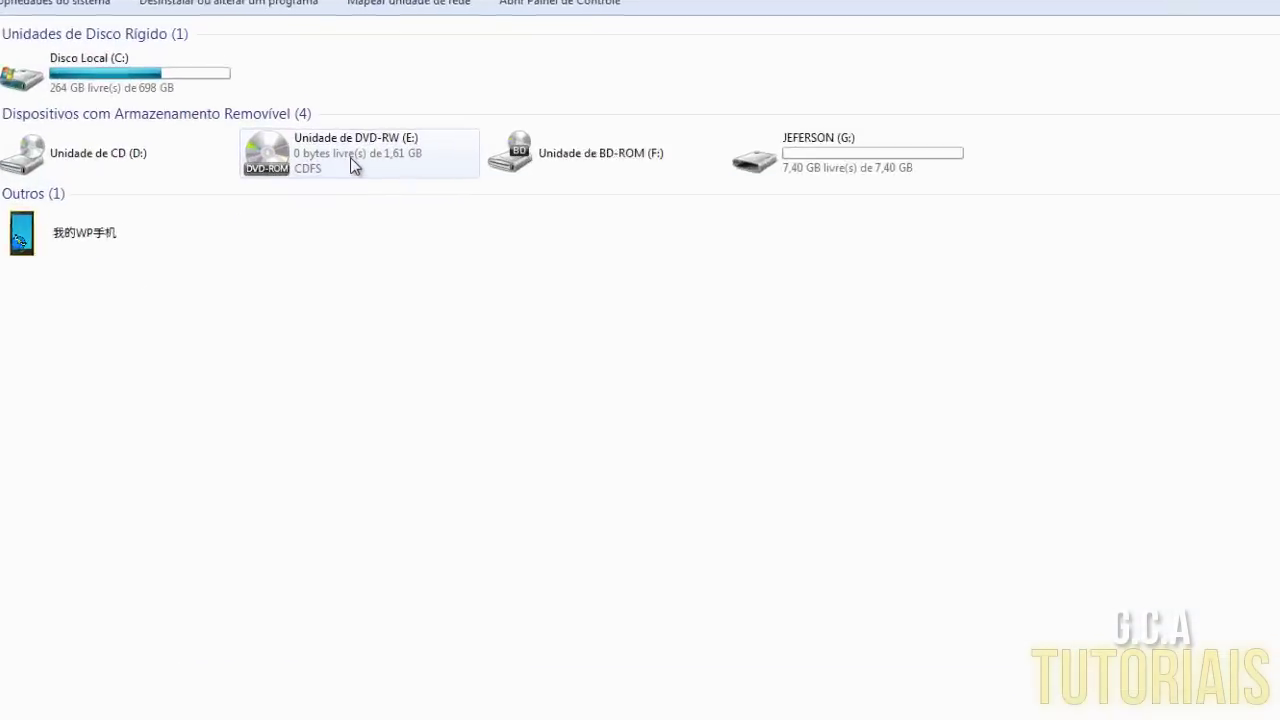
pyautogui.moveTo(375, 153)
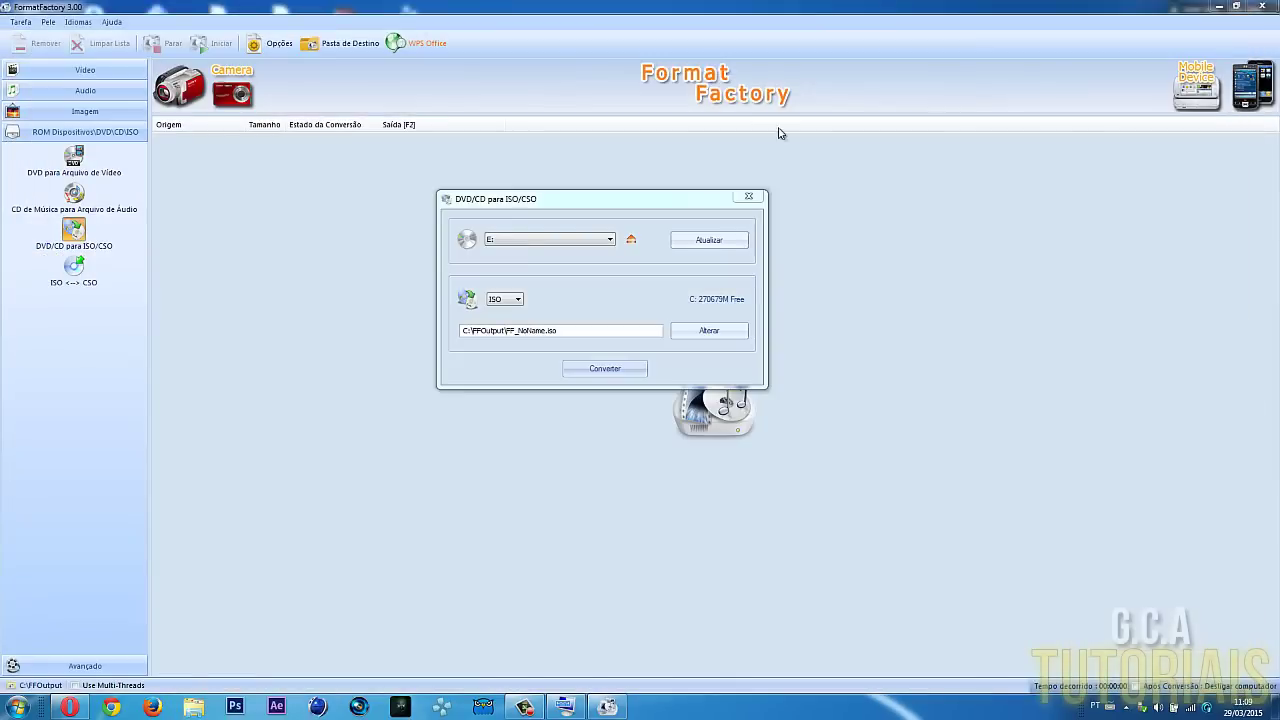
# Reselect drive E: as the source in FormatFactory, then queue and start its conversion to ISO
pyautogui.click(538, 243)
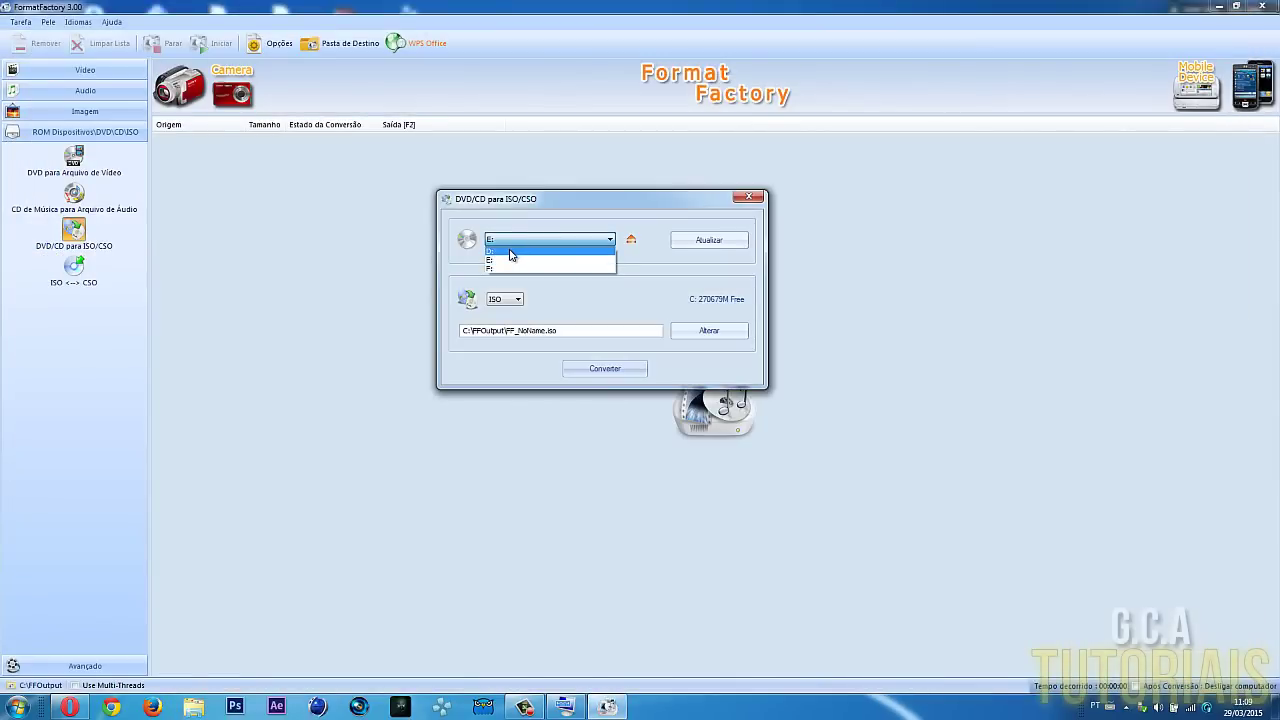
pyautogui.click(512, 253)
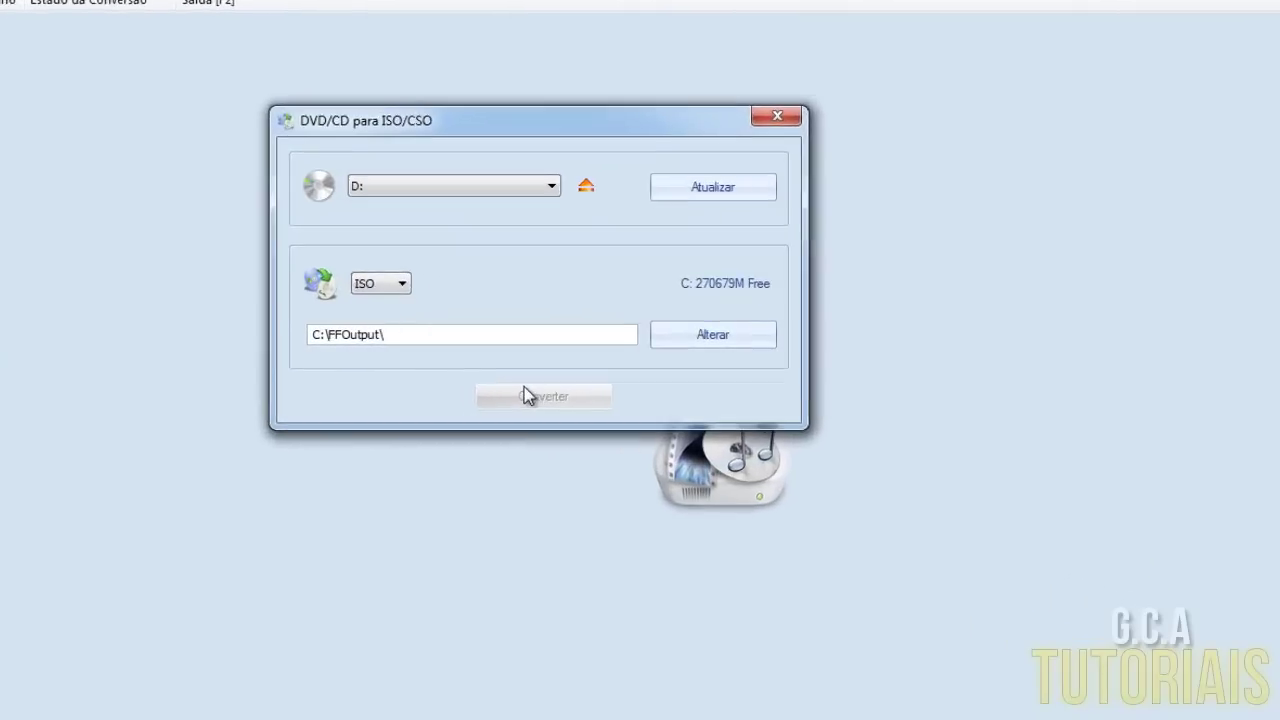
pyautogui.click(430, 185)
pyautogui.click(353, 221)
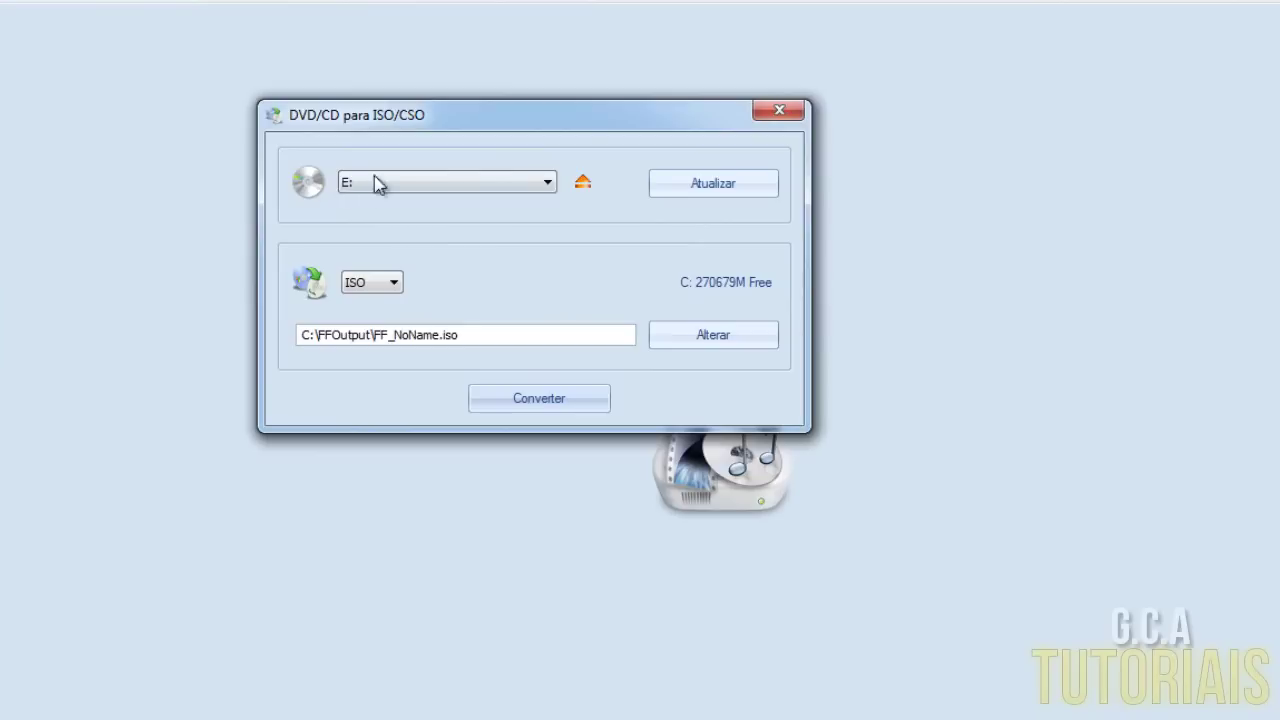
pyautogui.click(522, 401)
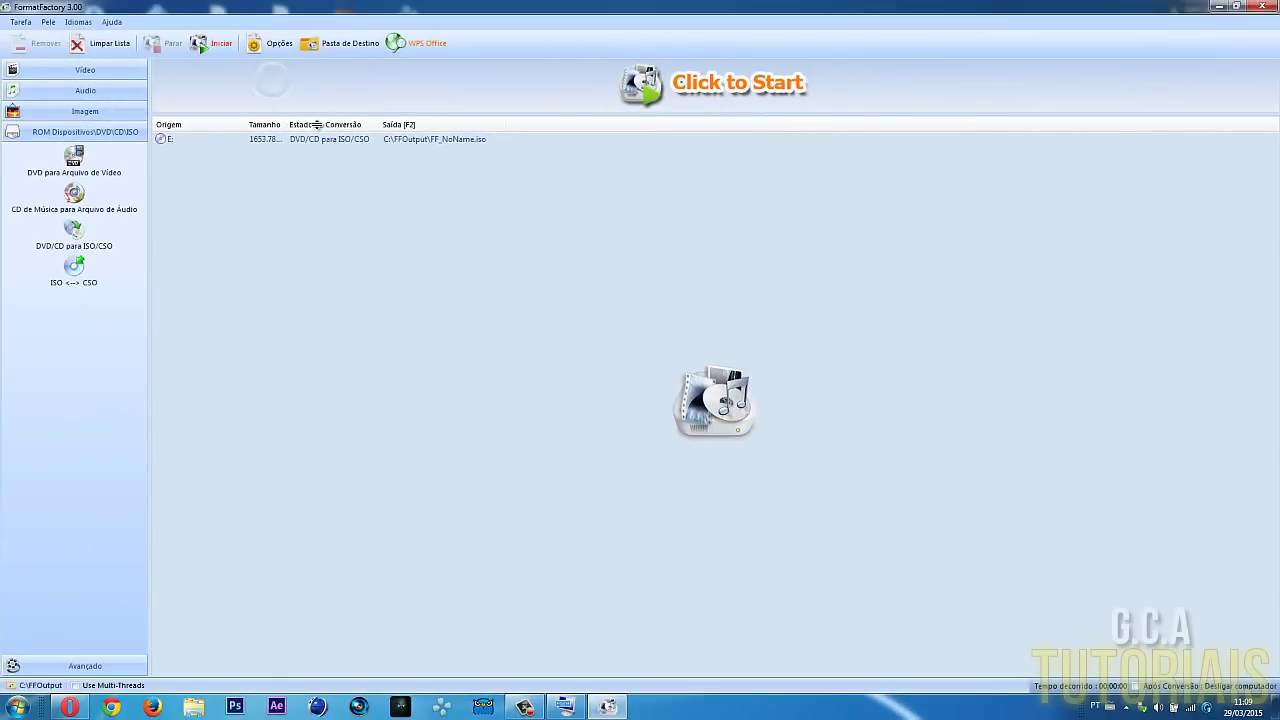
pyautogui.click(219, 44)
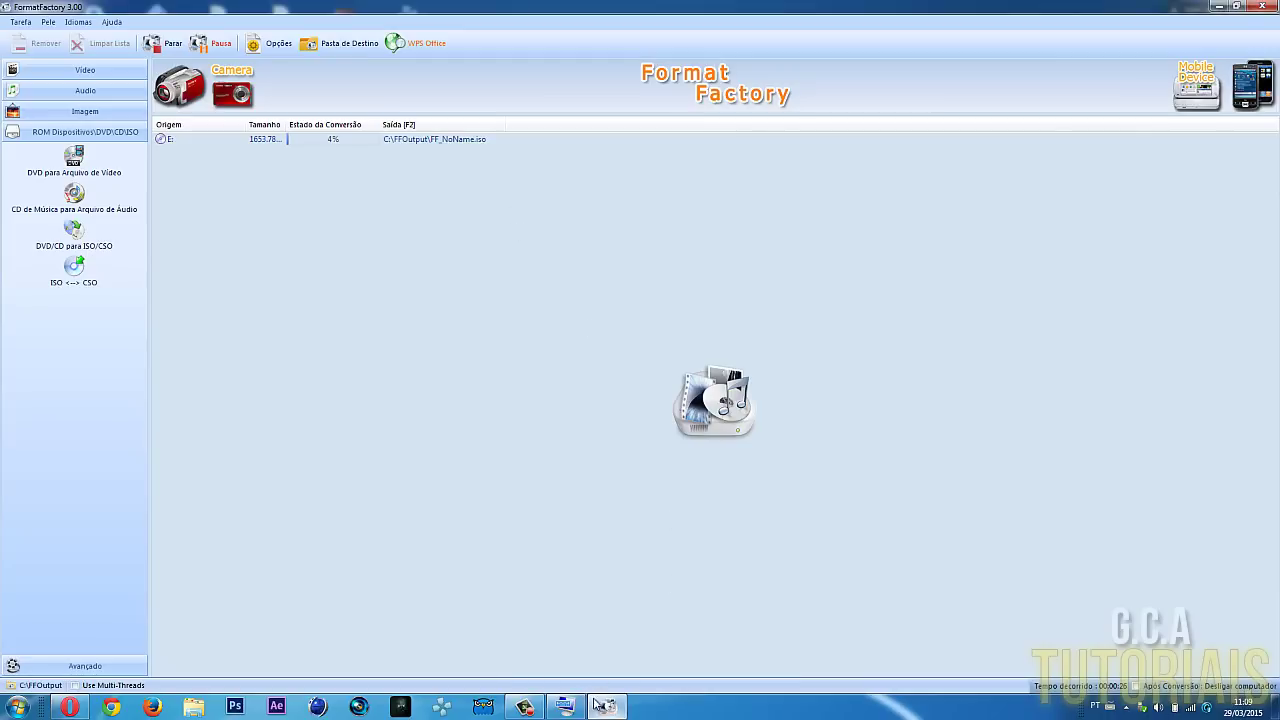
pyautogui.click(528, 707)
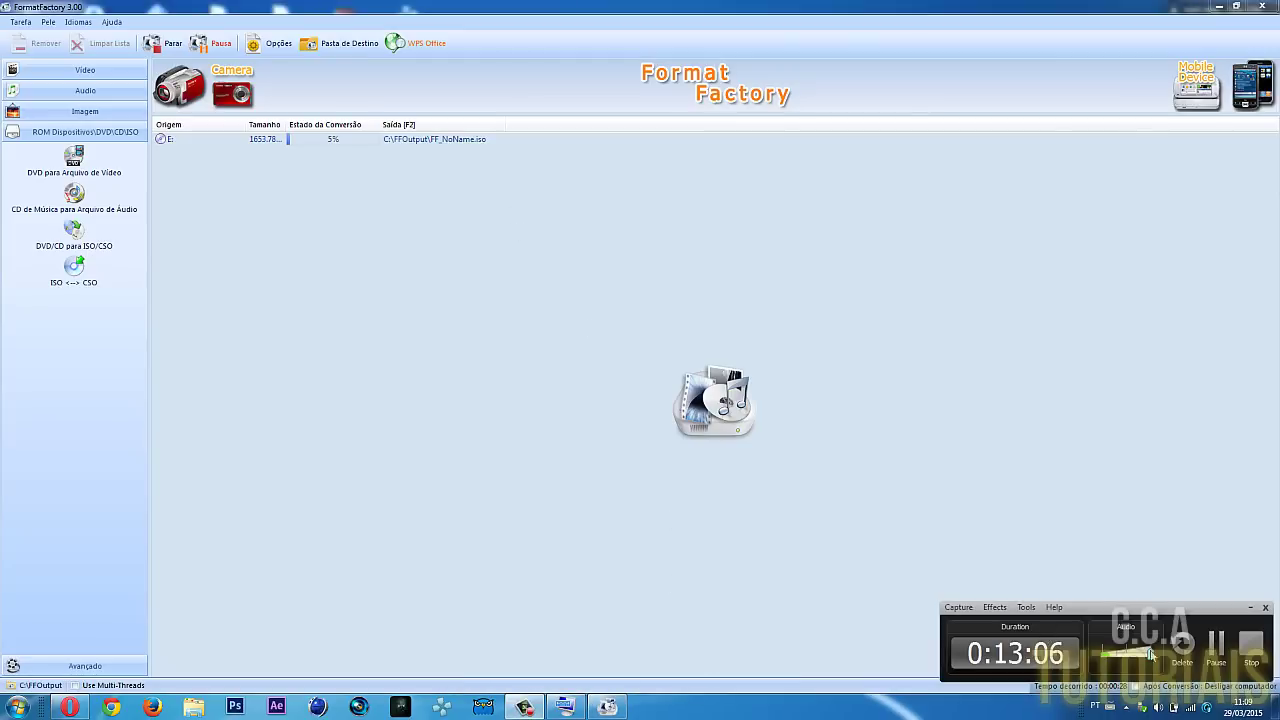
pyautogui.click(1216, 660)
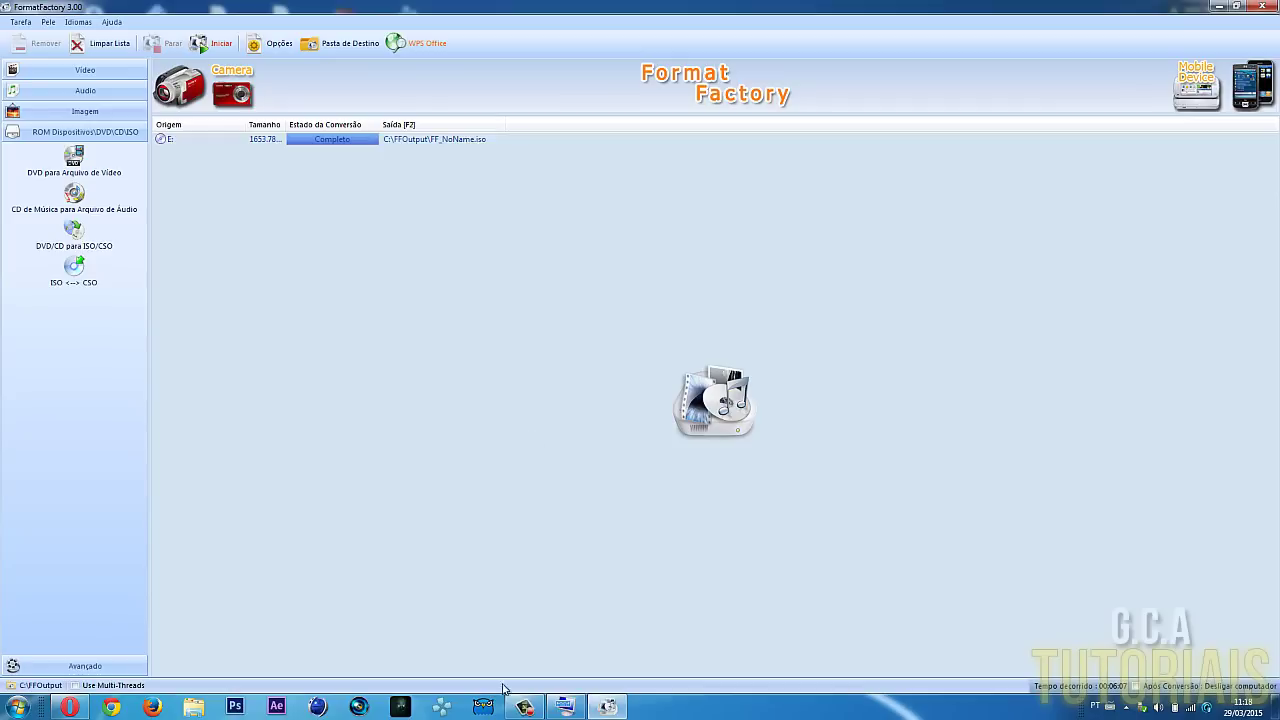
pyautogui.moveTo(525, 707)
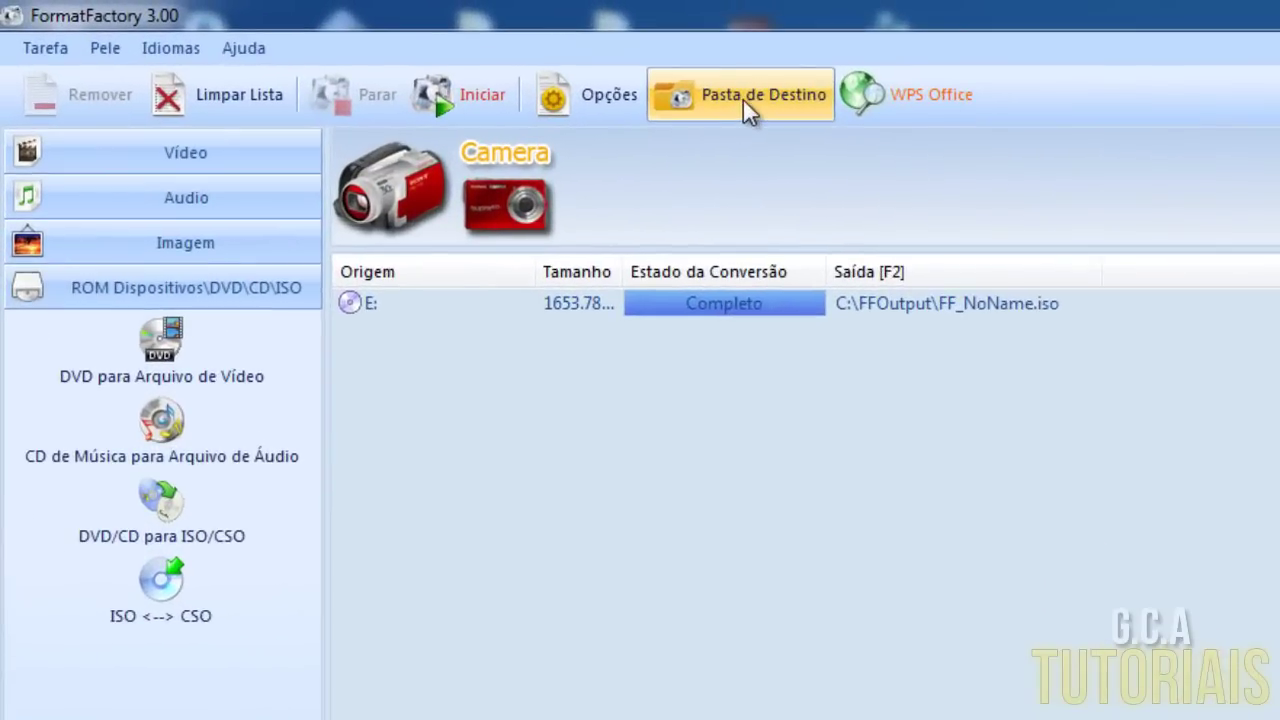
# Open the FormatFactory destination folder and select the converted FF_NoName ISO file
pyautogui.click(346, 45)
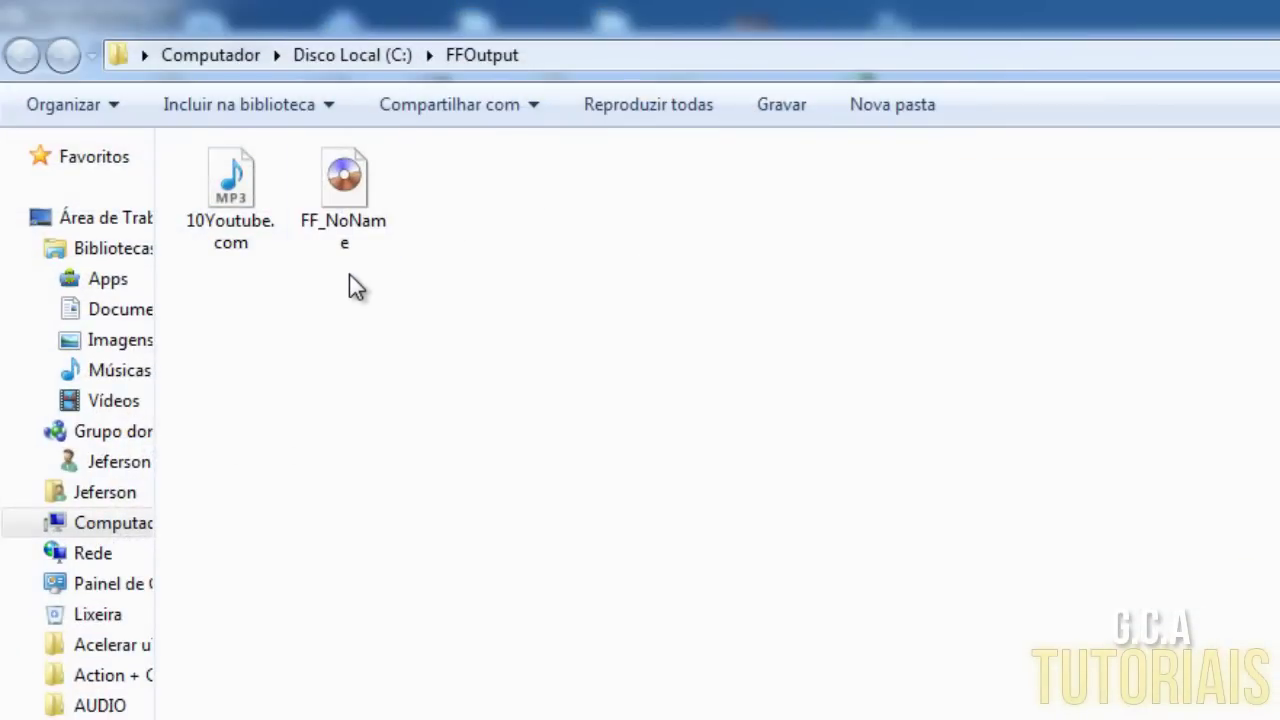
pyautogui.click(355, 220)
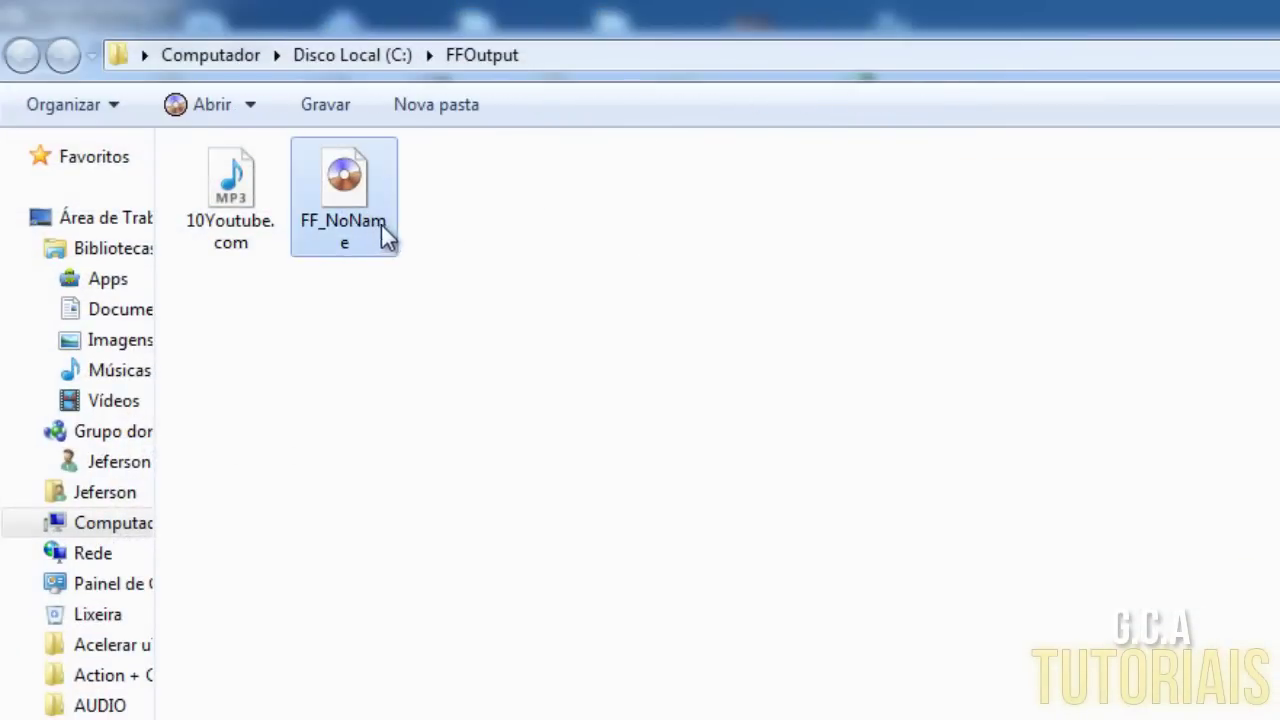
pyautogui.moveTo(353, 238)
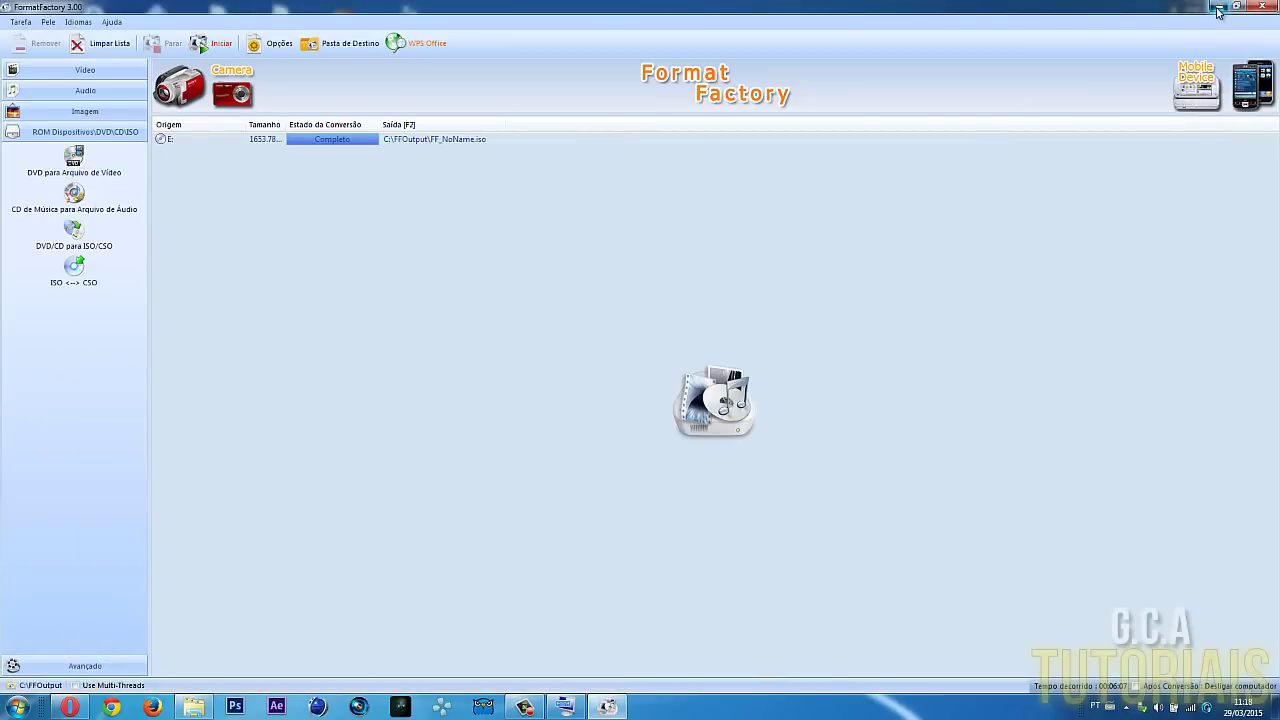
# Move the FF_NoName ISO from the FFOutput folder to an empty area of the desktop
pyautogui.click(1217, 8)
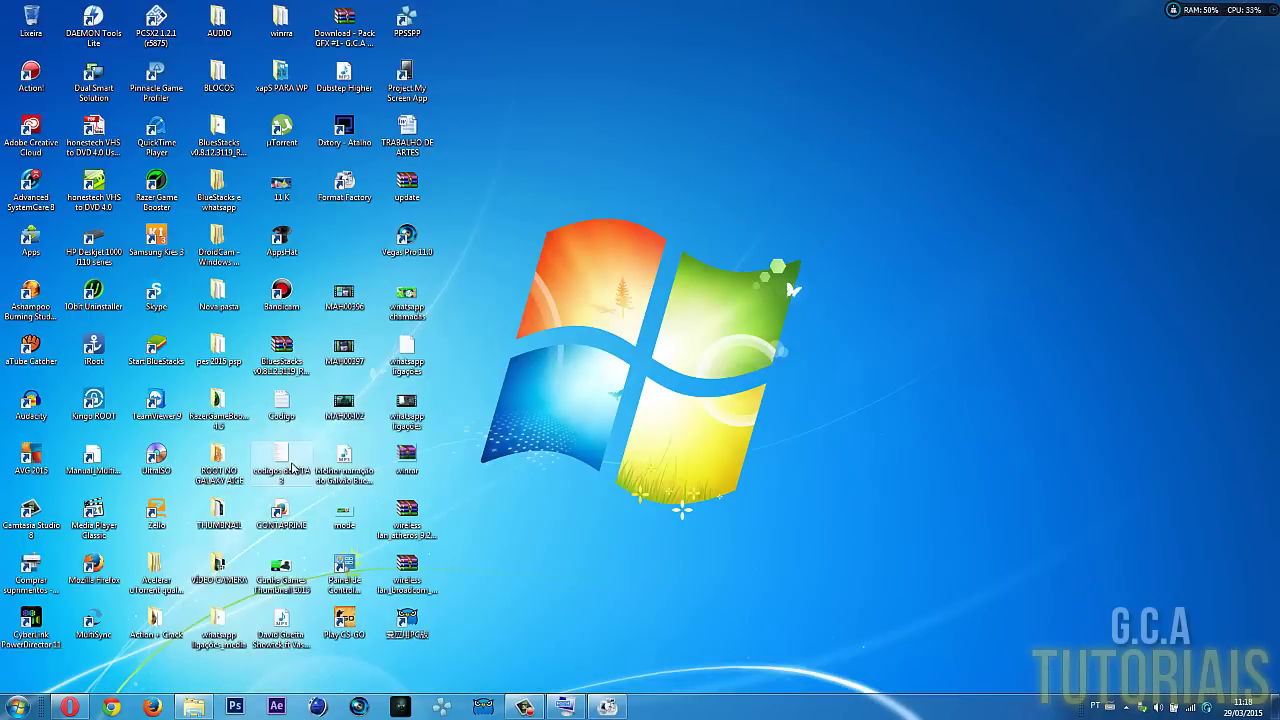
pyautogui.click(193, 707)
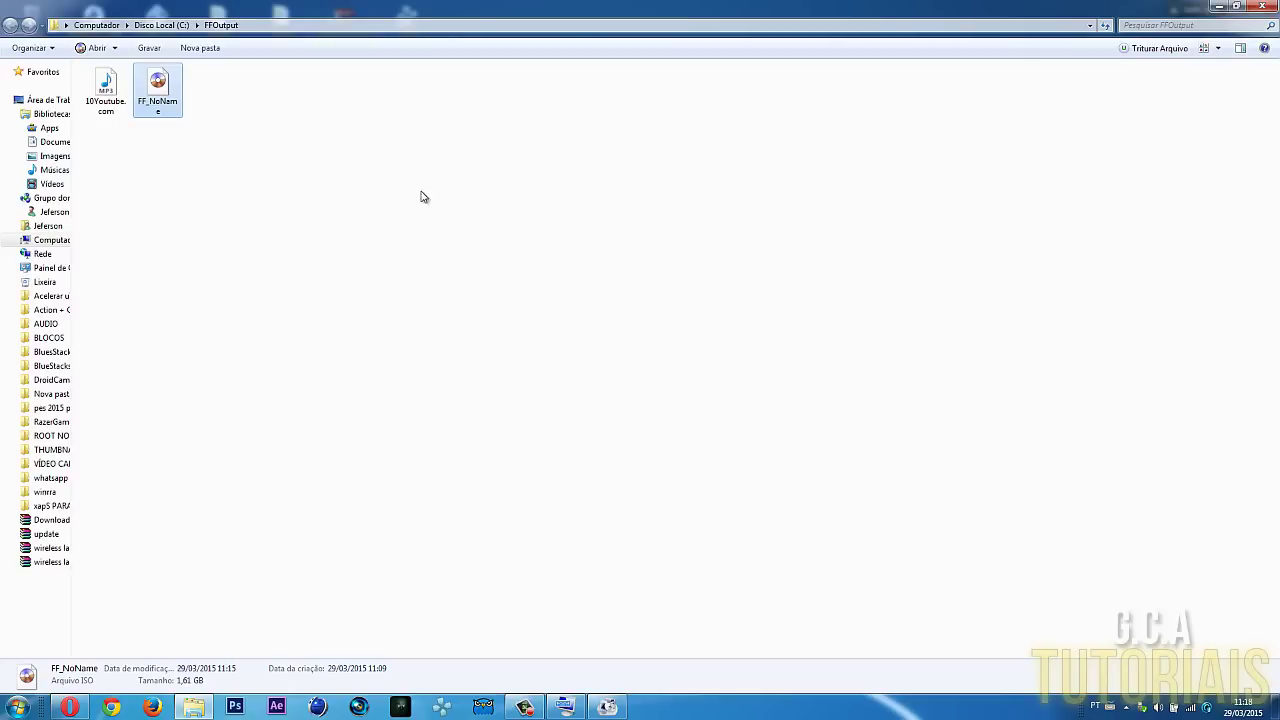
pyautogui.rightClick(161, 86)
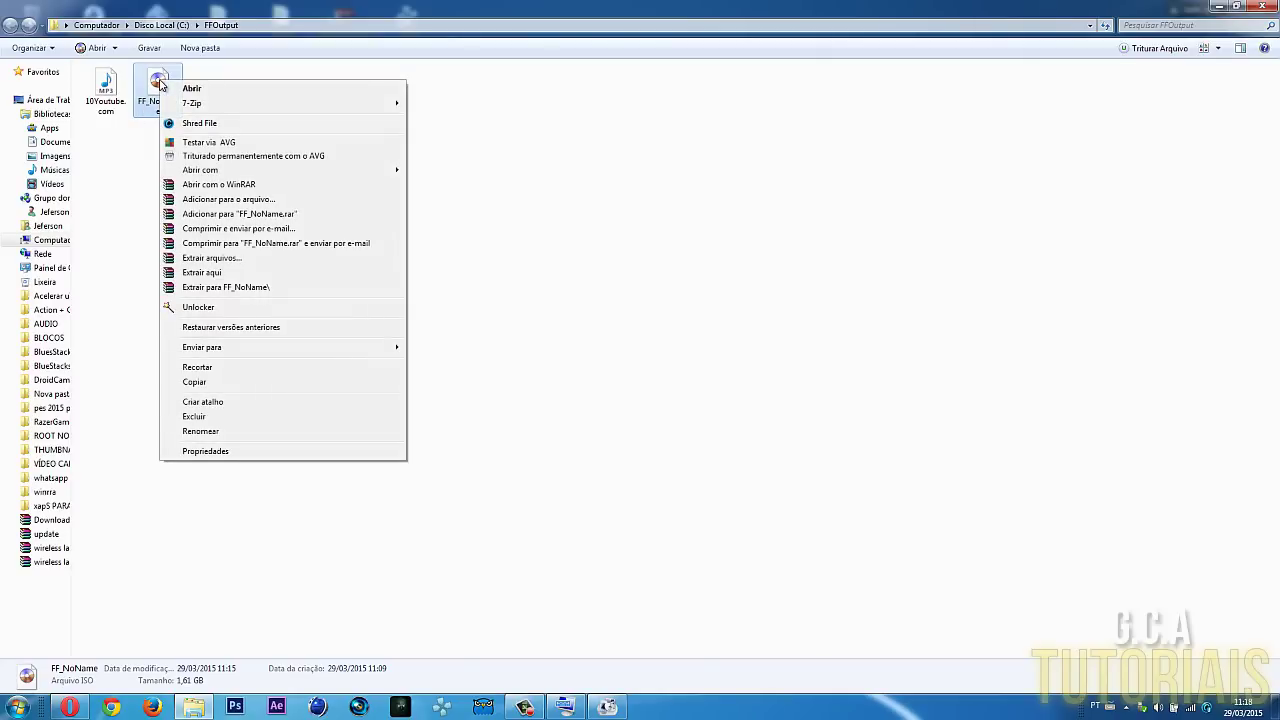
pyautogui.click(197, 367)
pyautogui.click(1262, 6)
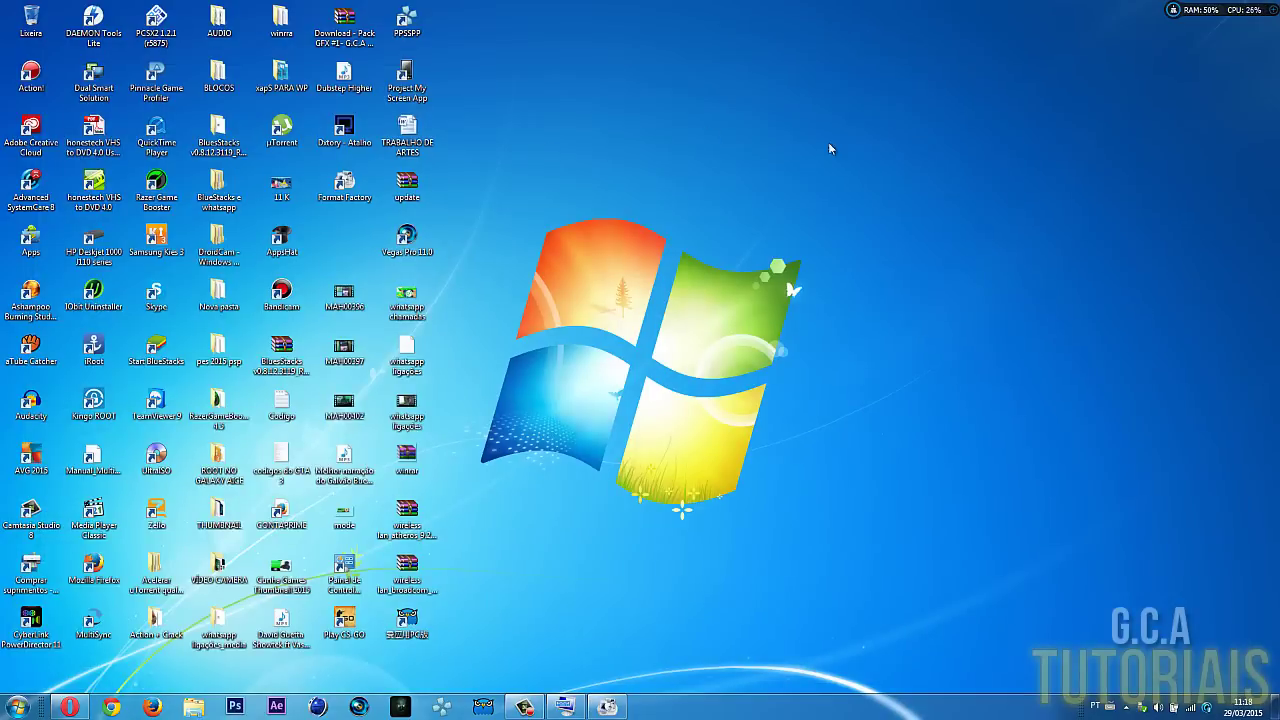
pyautogui.rightClick(917, 131)
pyautogui.click(982, 186)
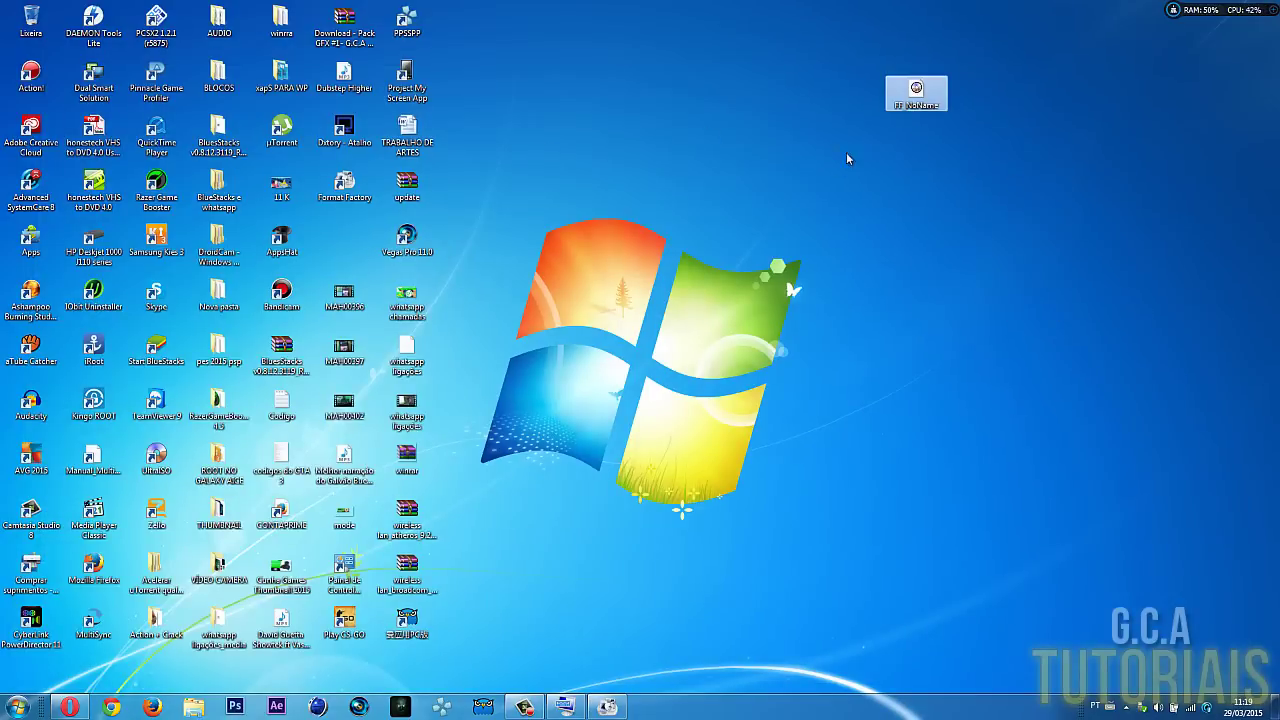
pyautogui.moveTo(916, 93); pyautogui.dragTo(918, 151)
pyautogui.moveTo(843, 215); pyautogui.dragTo(1028, 120)
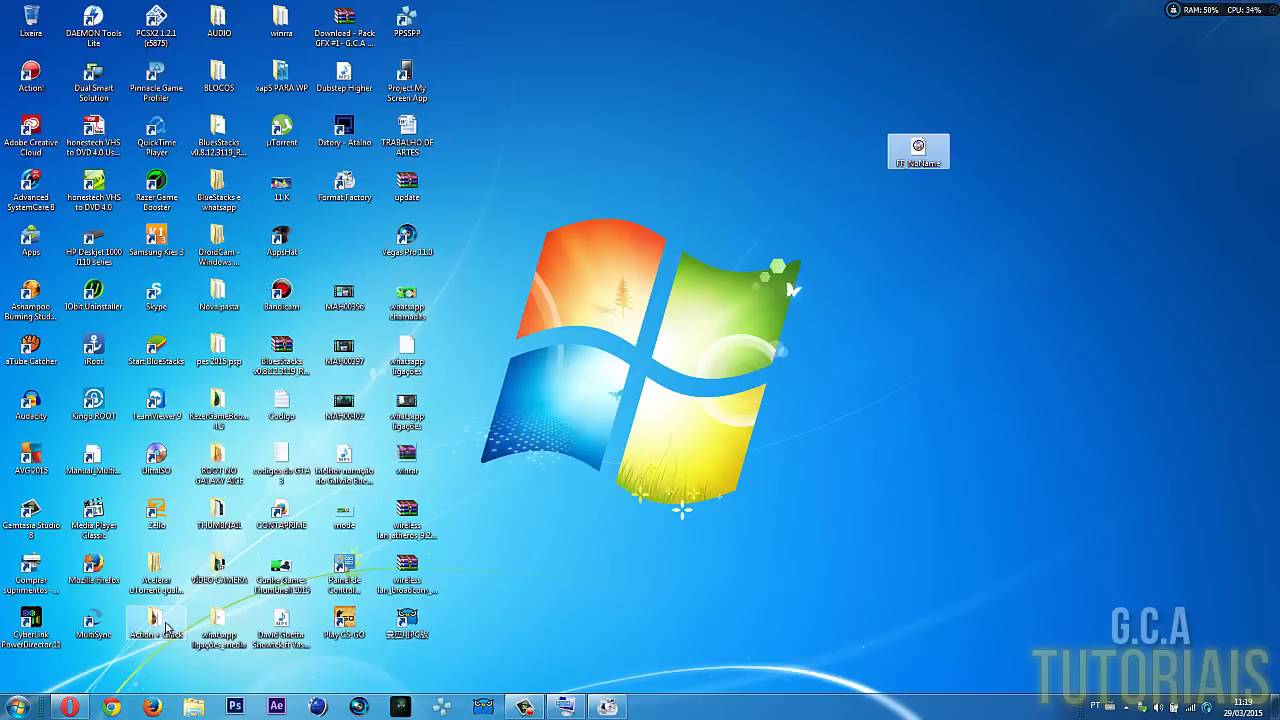
# Return to FormatFactory and remove the completed E: conversion task from the list
pyautogui.click(607, 706)
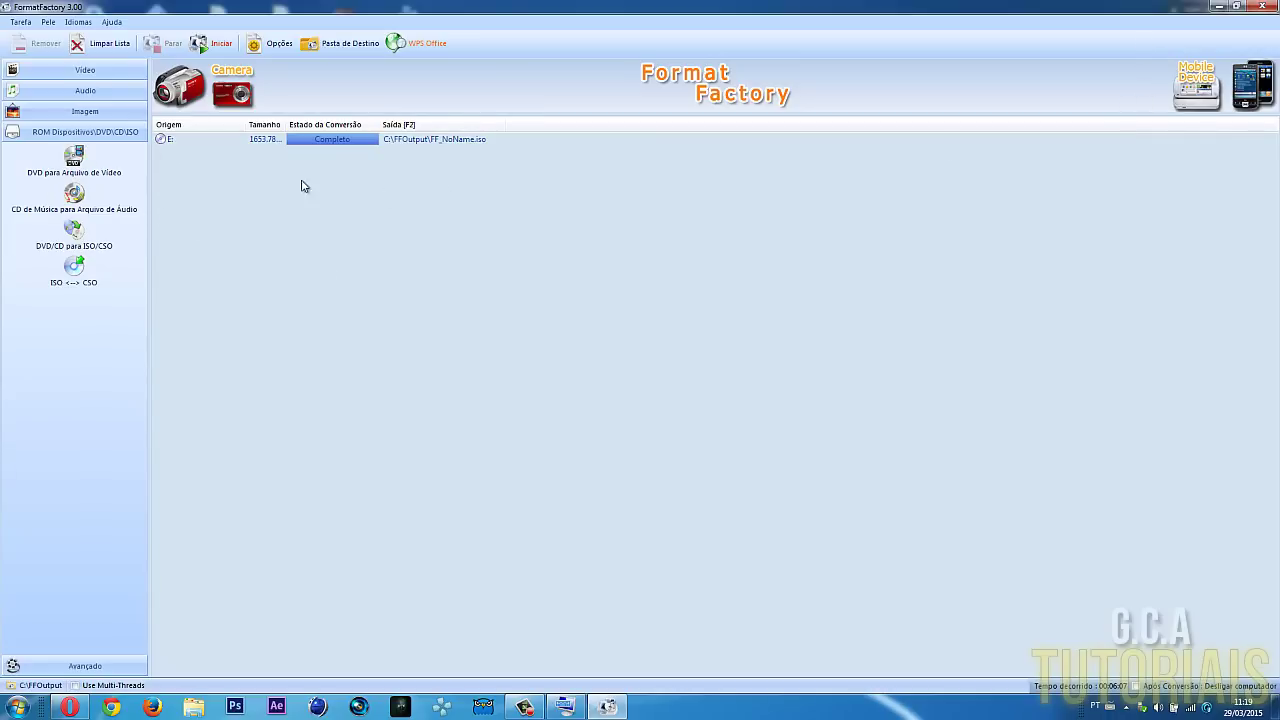
pyautogui.rightClick(341, 137)
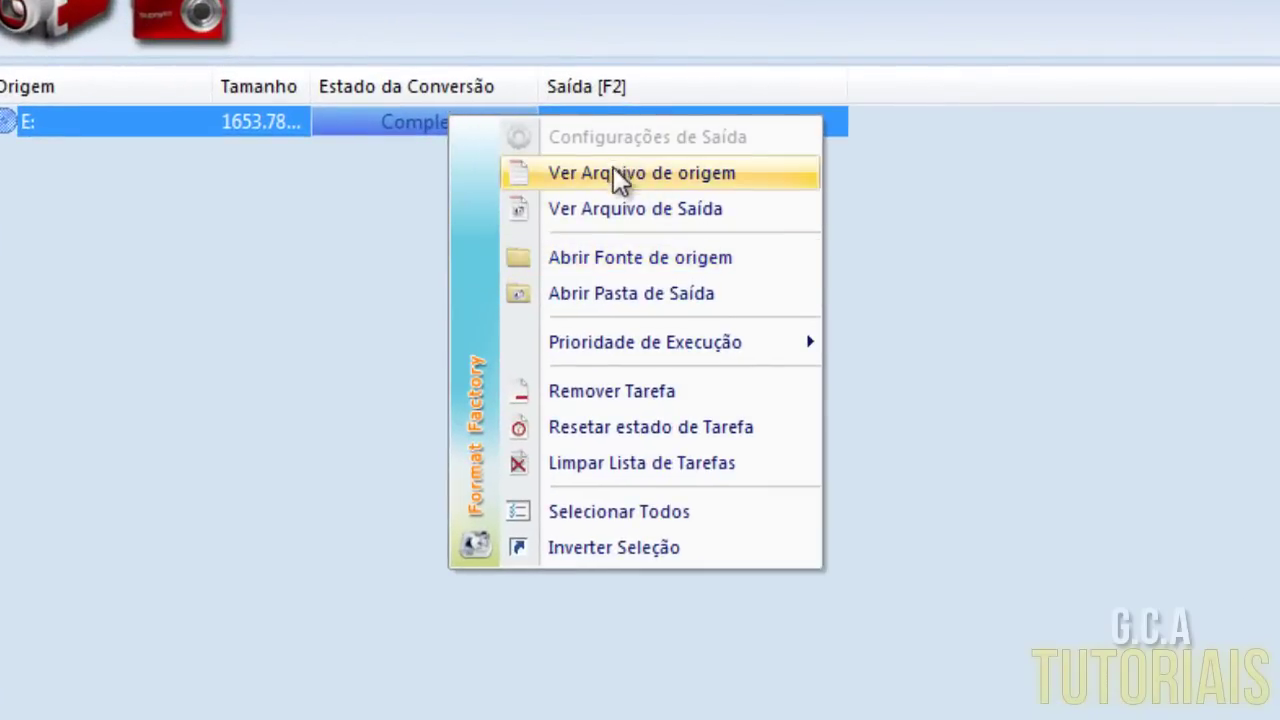
pyautogui.click(656, 391)
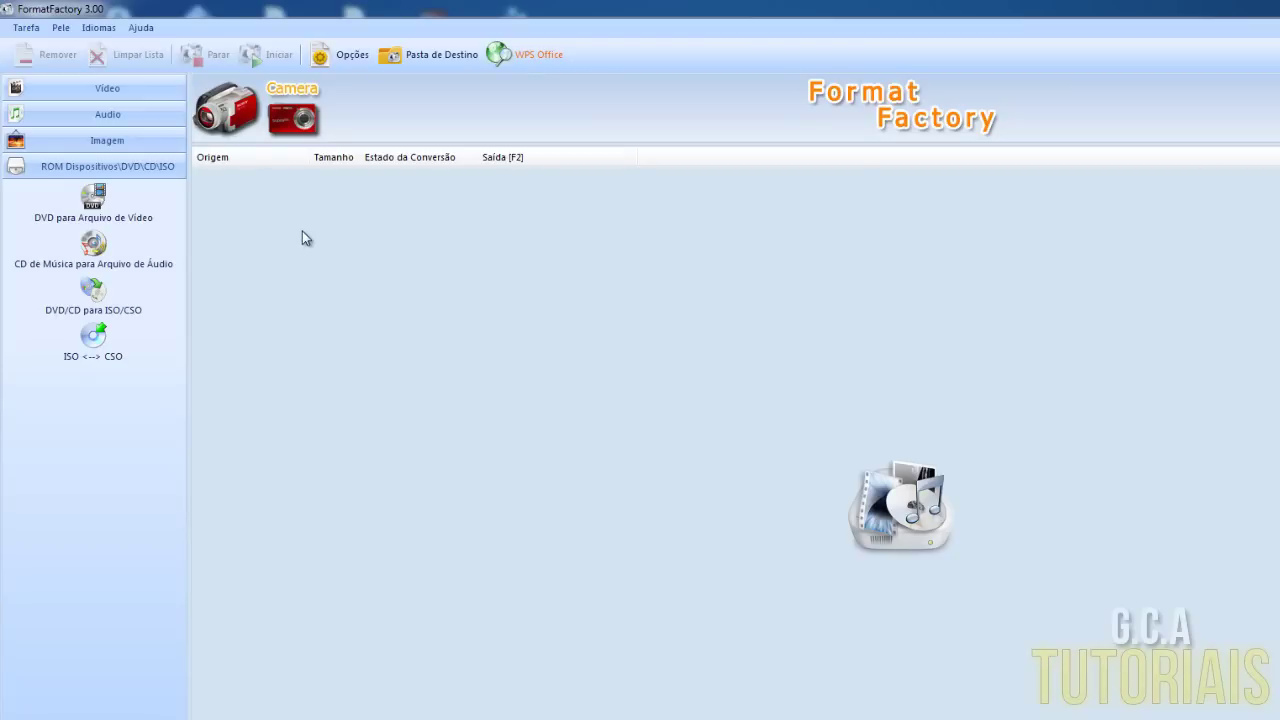
pyautogui.click(93, 292)
pyautogui.click(757, 371)
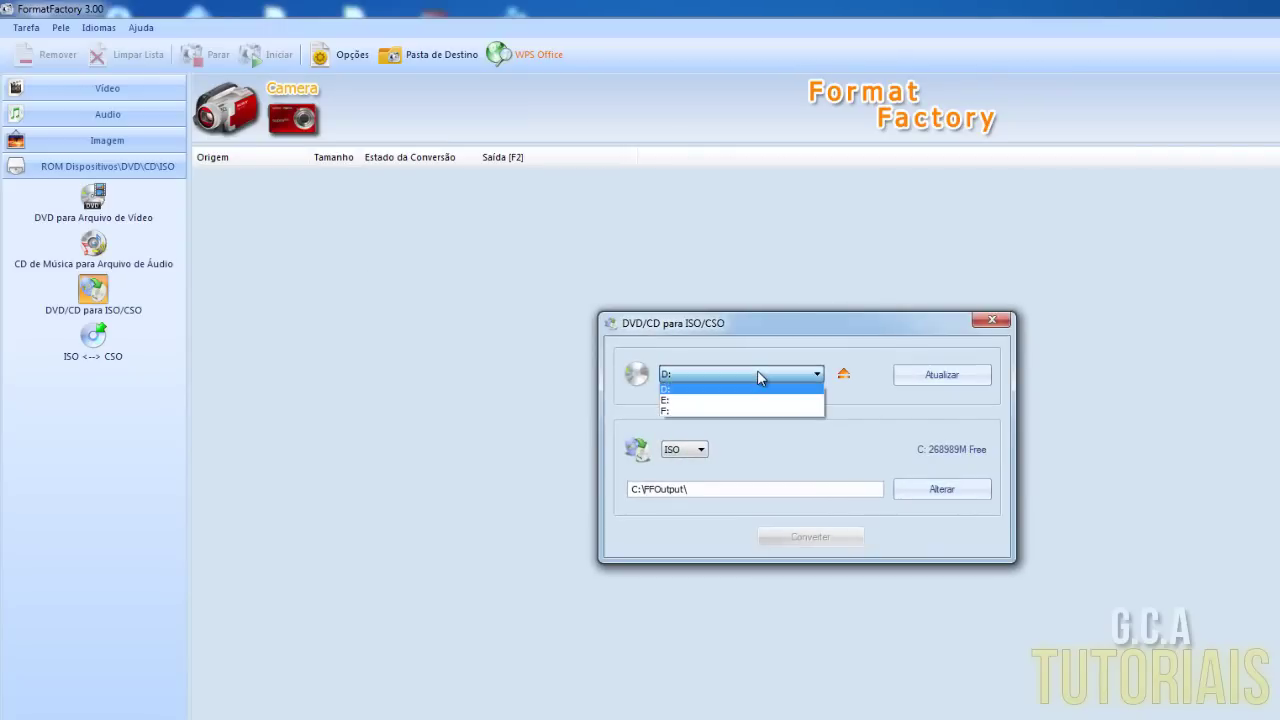
pyautogui.click(668, 401)
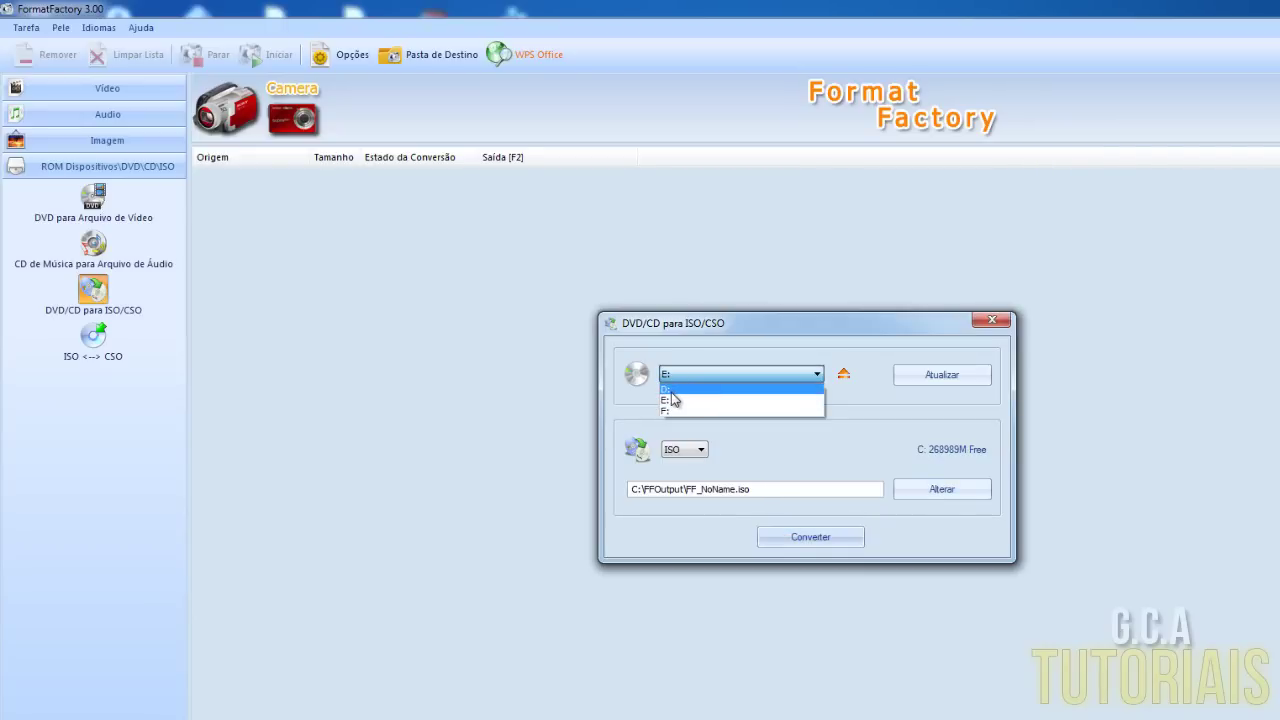
pyautogui.click(671, 390)
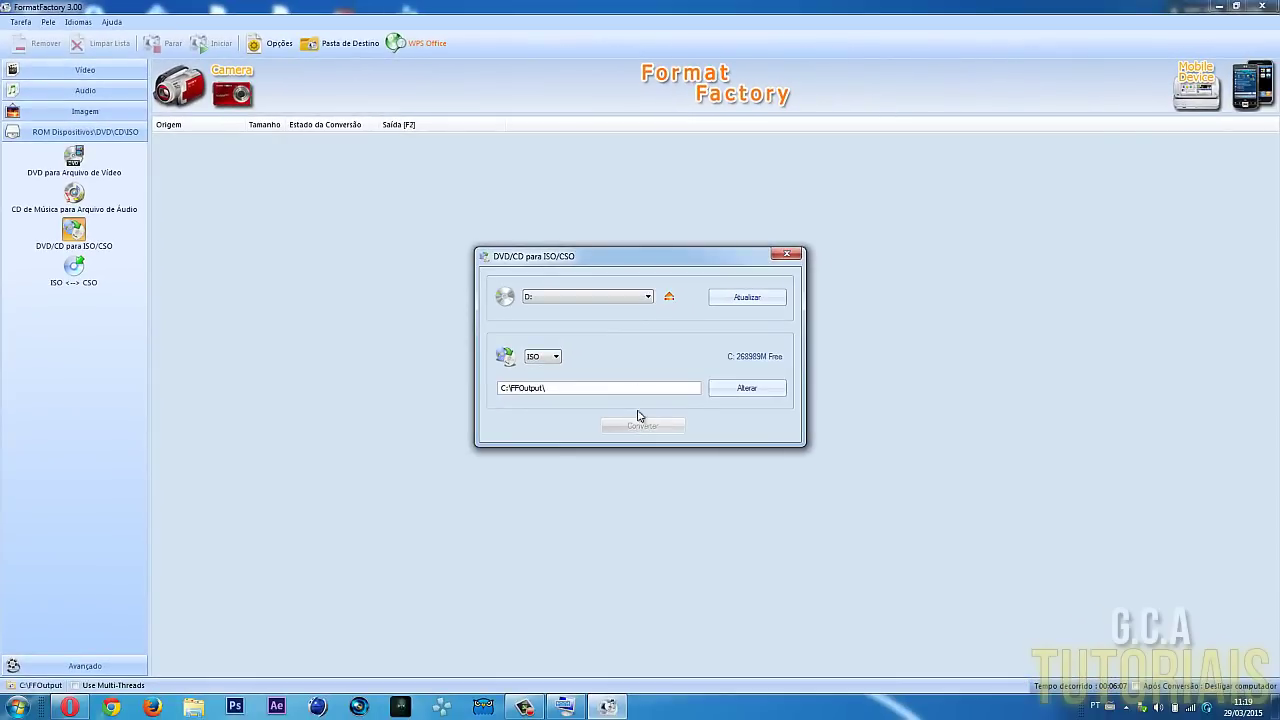
pyautogui.click(618, 299)
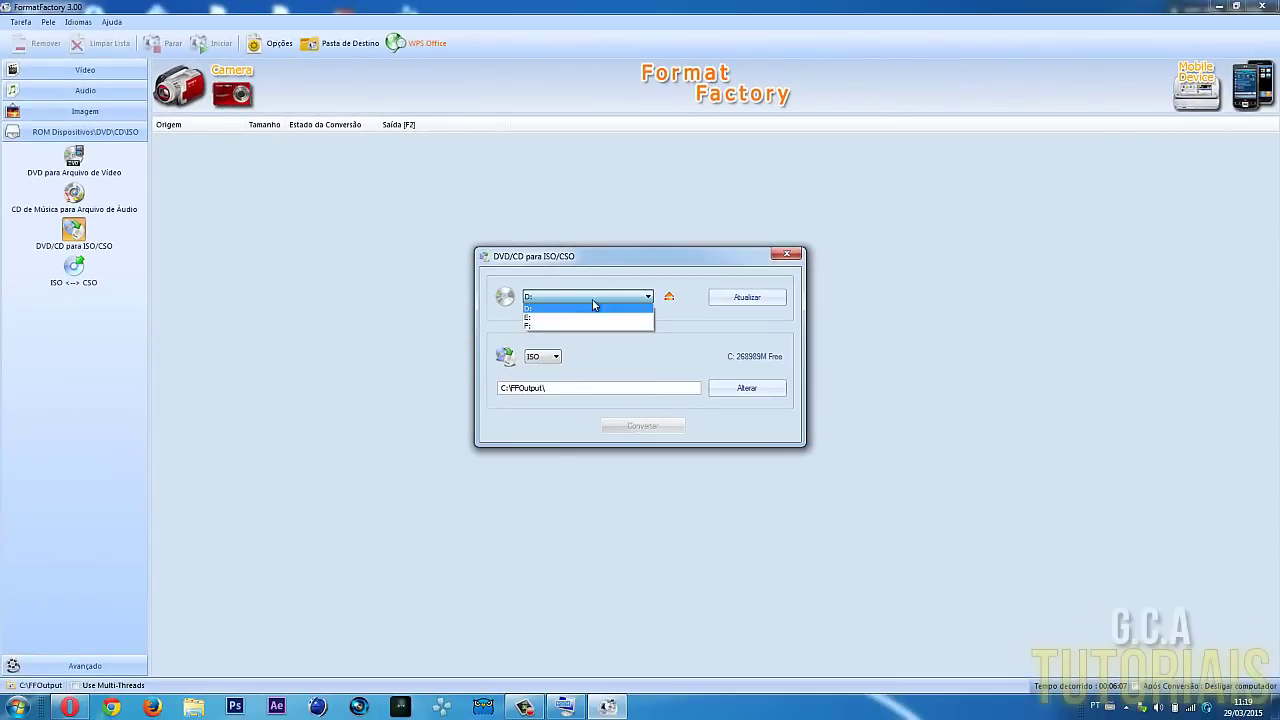
pyautogui.click(538, 324)
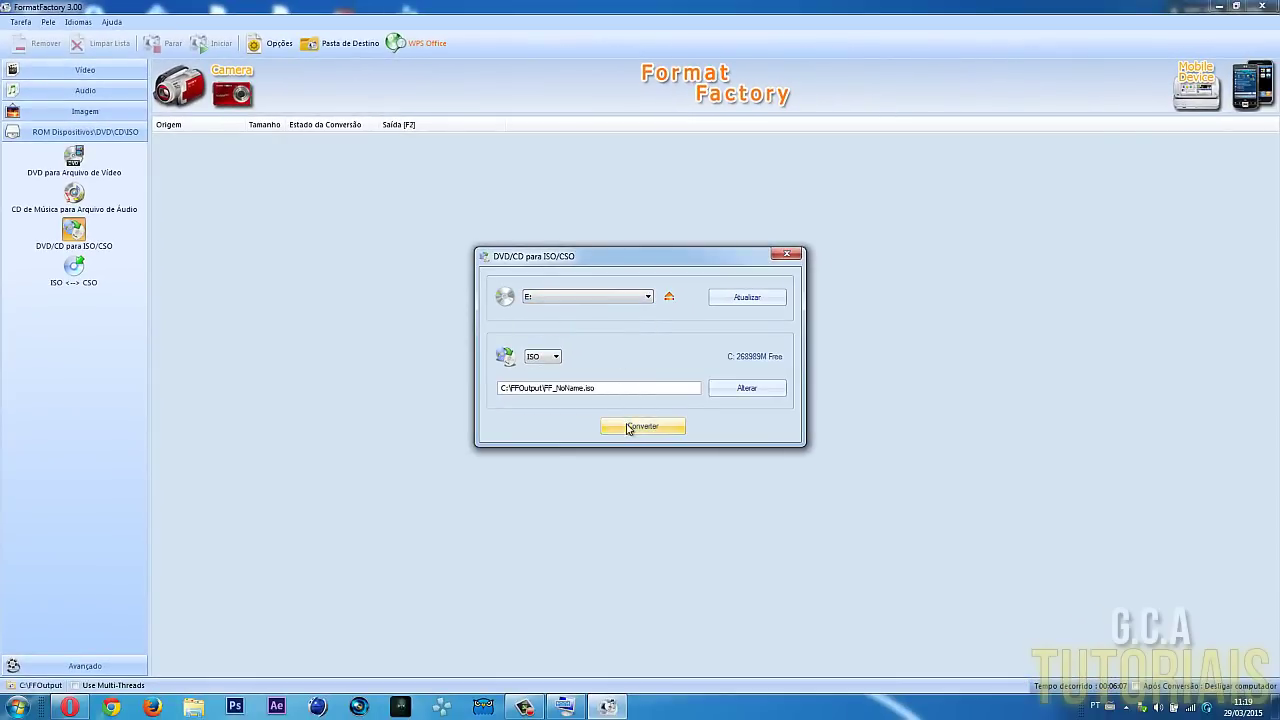
pyautogui.click(557, 358)
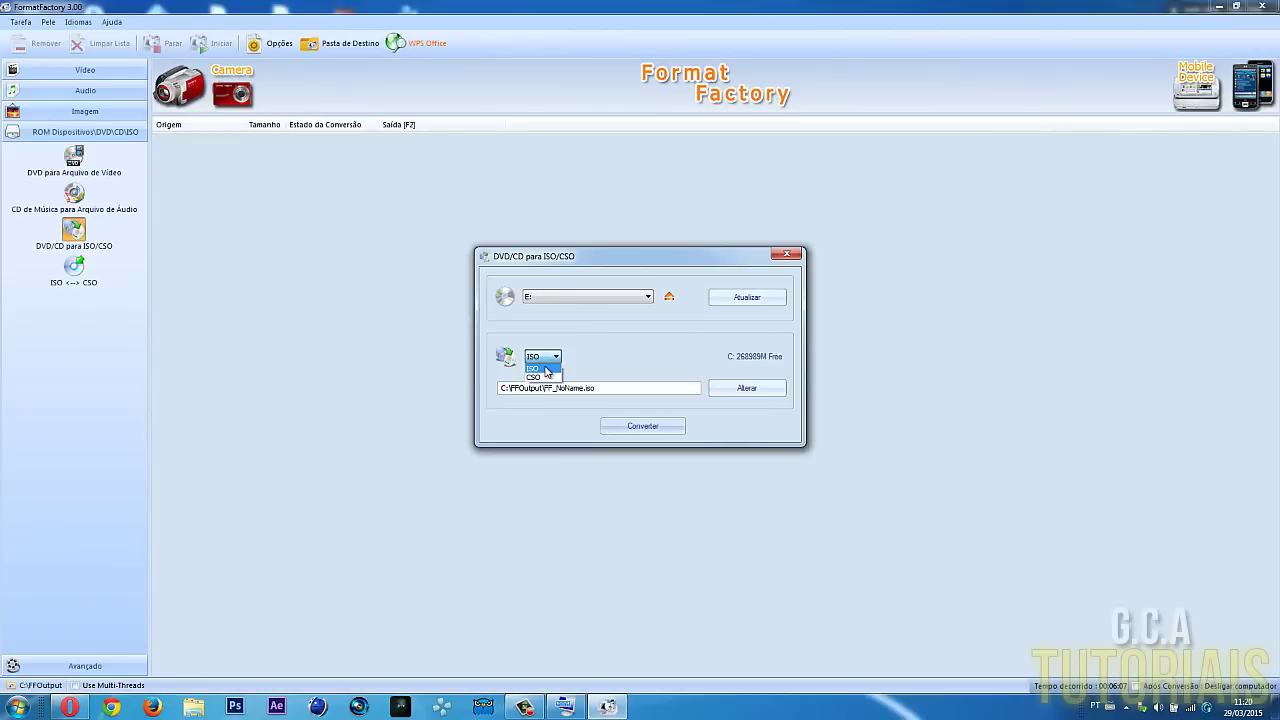
pyautogui.click(545, 369)
pyautogui.moveTo(545, 388); pyautogui.dragTo(592, 388)
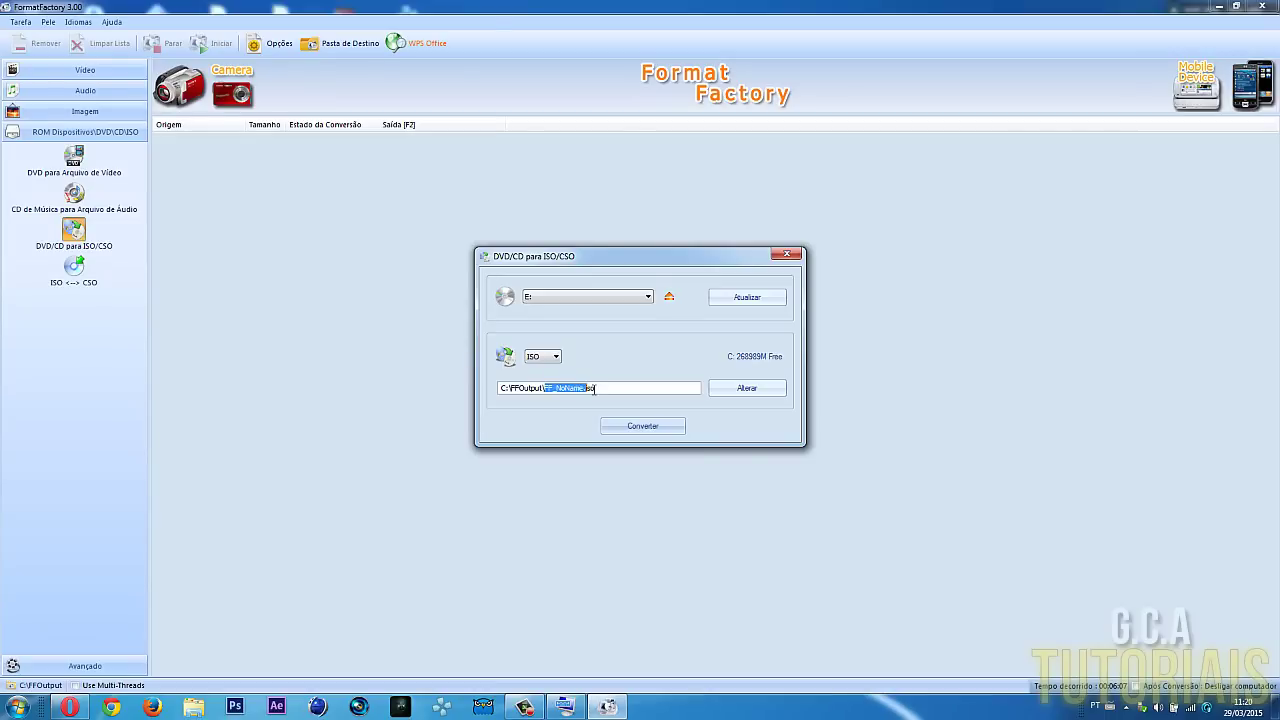
pyautogui.click(729, 391)
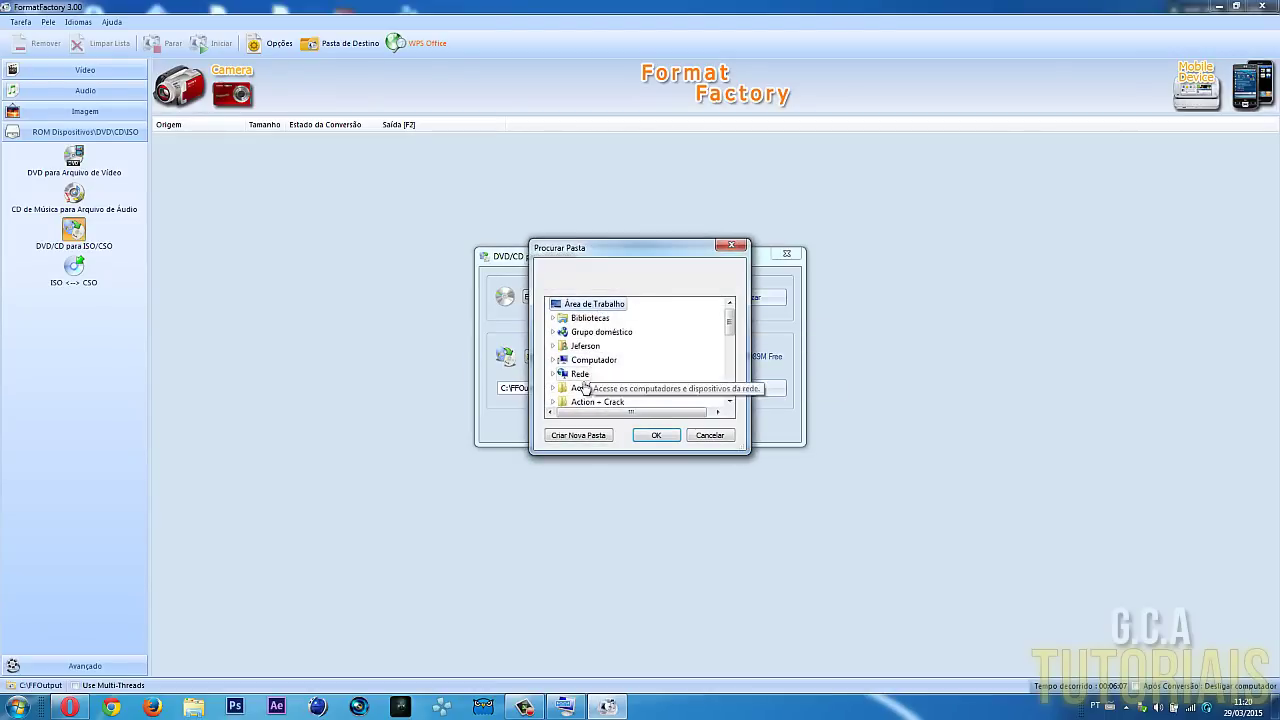
pyautogui.click(731, 245)
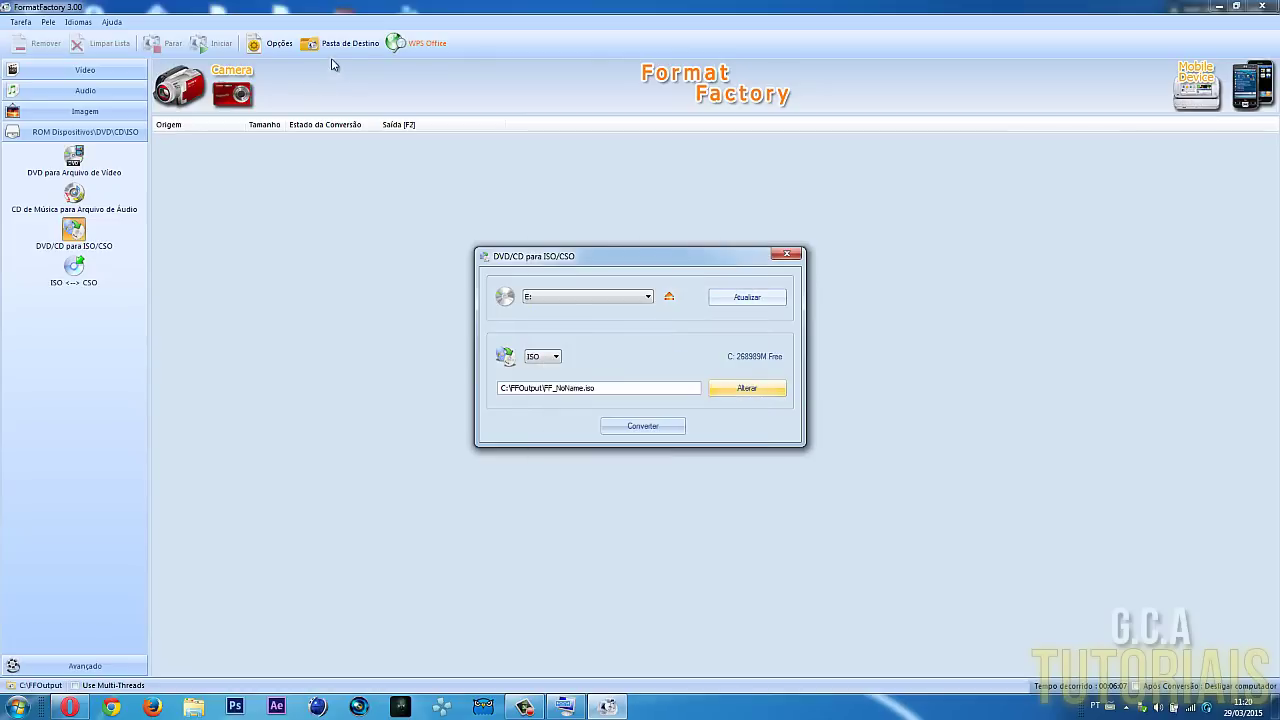
pyautogui.click(796, 255)
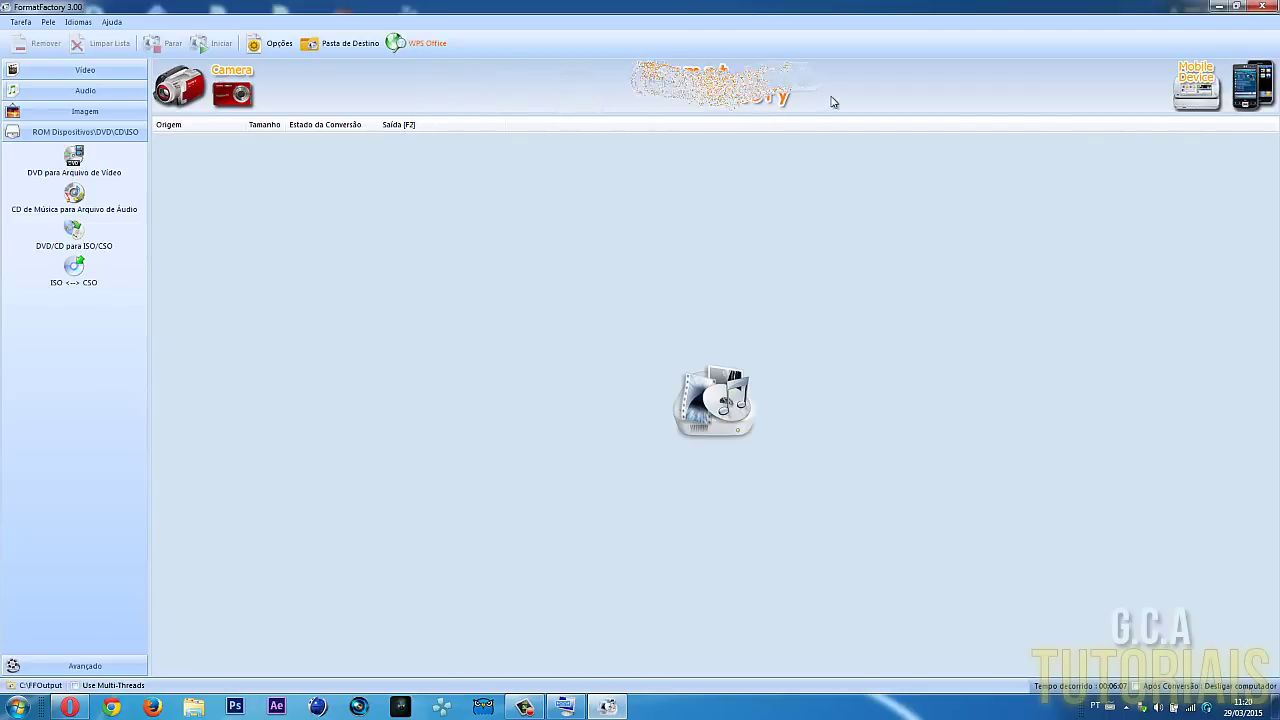
# Close FormatFactory and reposition the FF_NoName ISO on the empty desktop area near the existing icons
pyautogui.click(1262, 5)
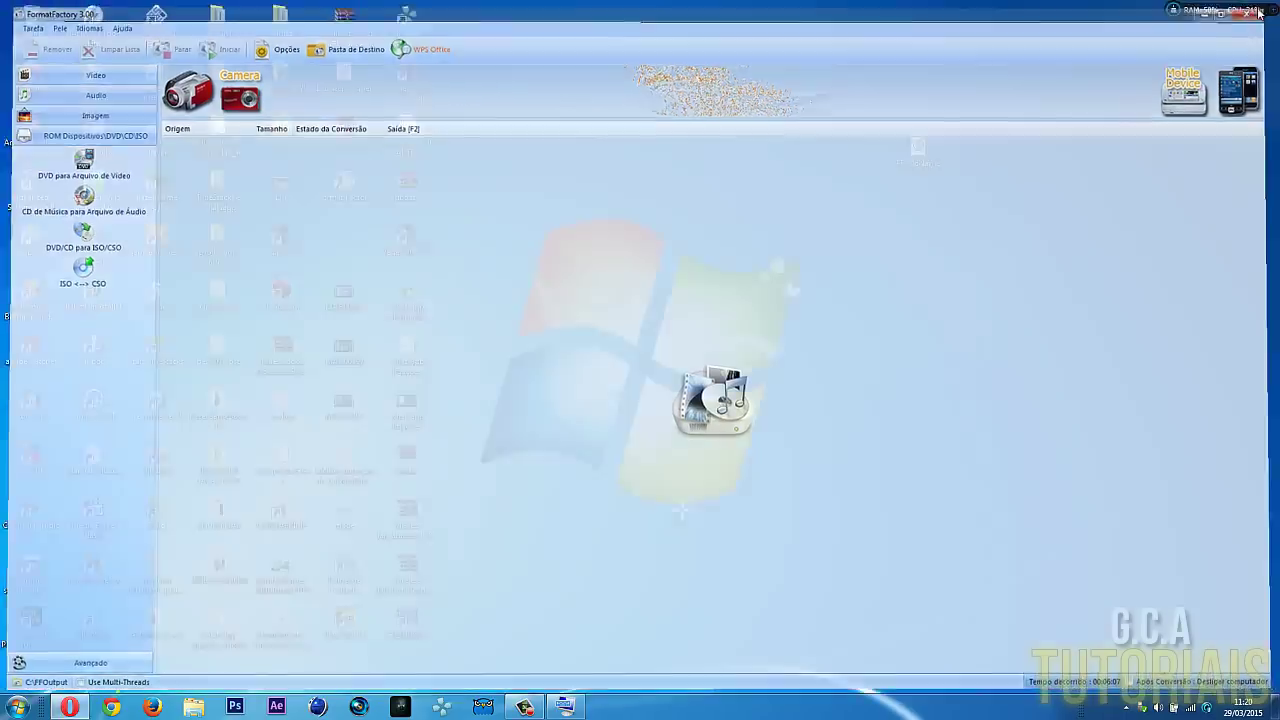
pyautogui.moveTo(918, 150); pyautogui.dragTo(640, 125)
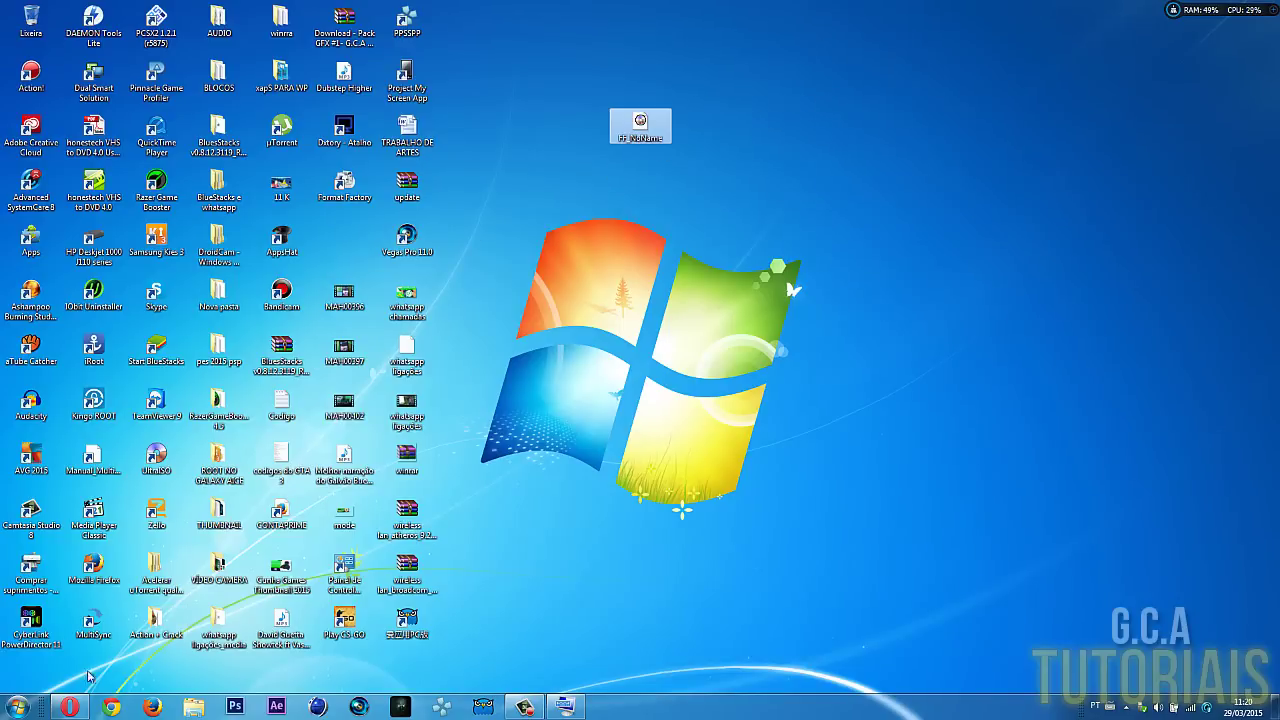
# Switch to Opera to view the DAEMON Tools Lite download page on Baixaki, and minimize the browser
pyautogui.click(69, 707)
pyautogui.click(258, 18)
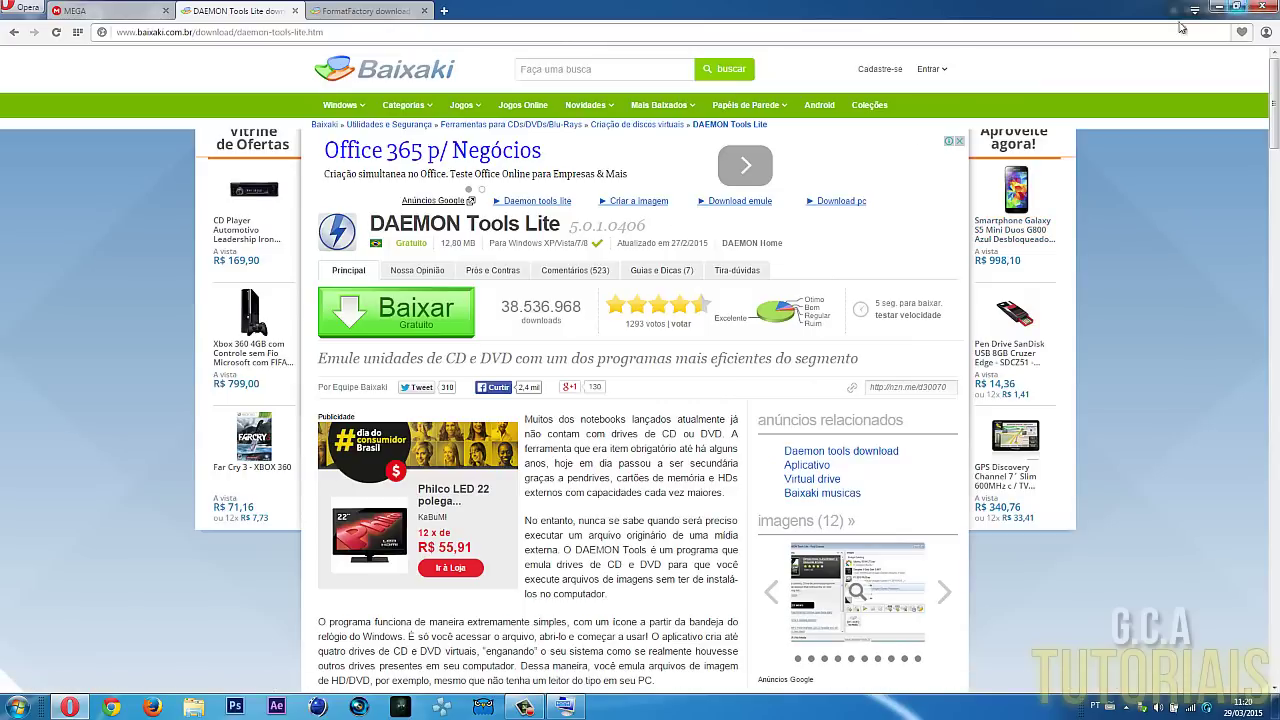
pyautogui.click(1217, 7)
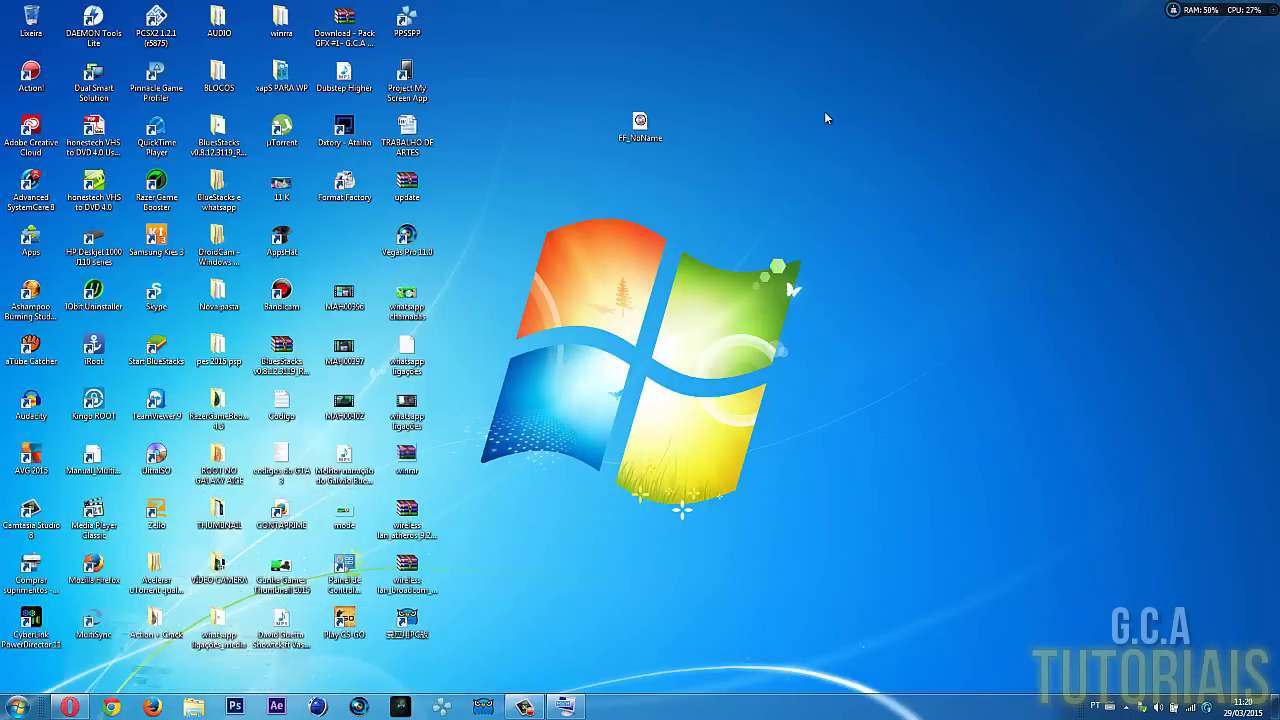
# Try to open the FF_NoName ISO with DAEMON Tools Lite
pyautogui.rightClick(634, 121)
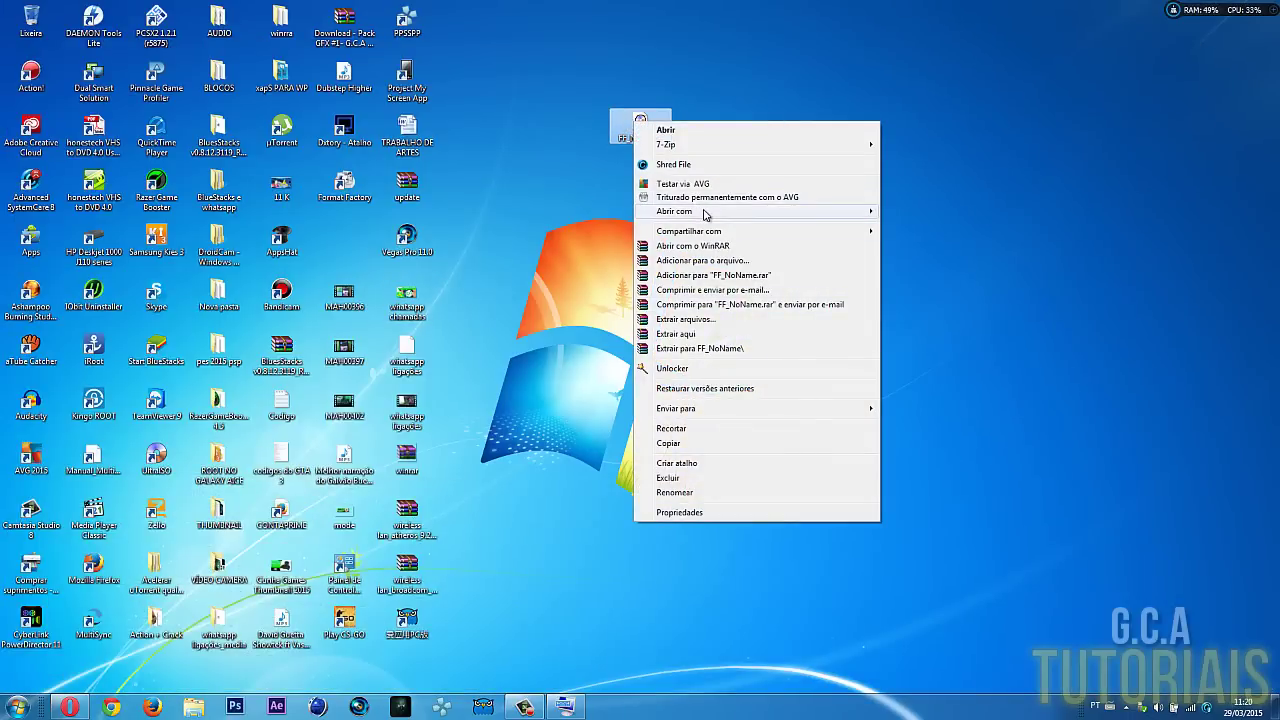
pyautogui.moveTo(706, 212)
pyautogui.click(948, 212)
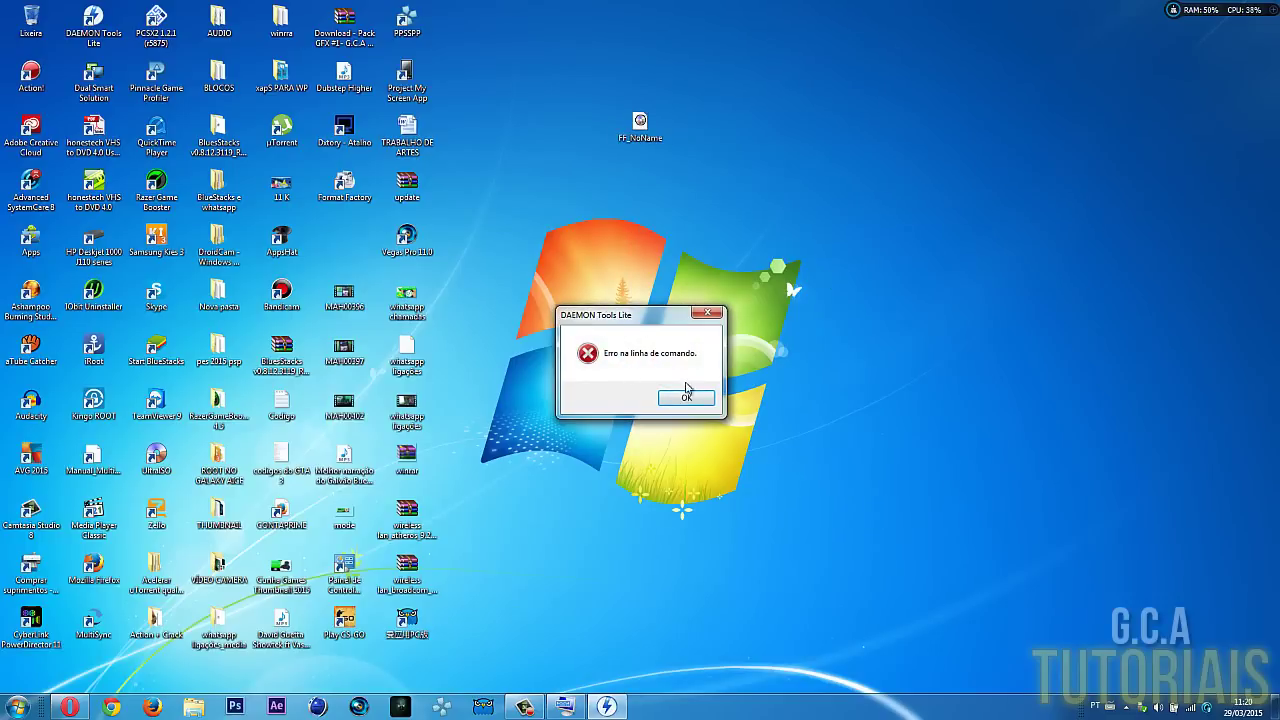
pyautogui.moveTo(651, 320); pyautogui.dragTo(767, 175)
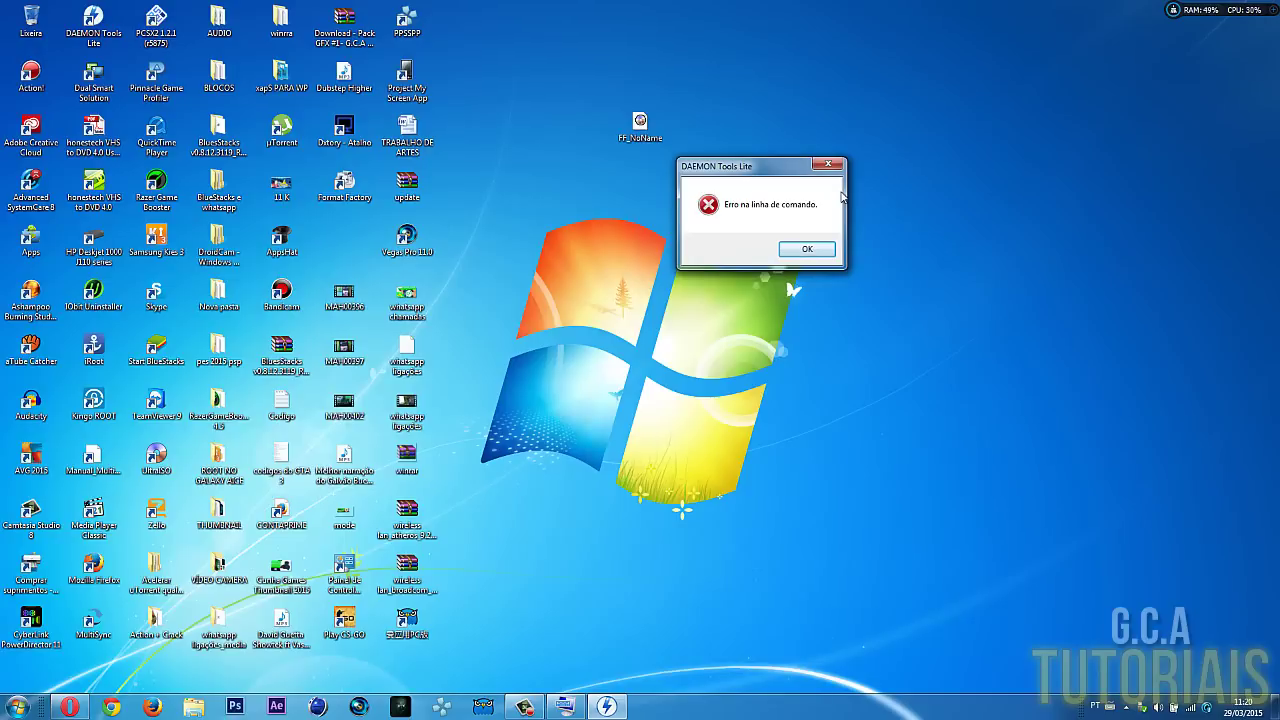
pyautogui.click(807, 250)
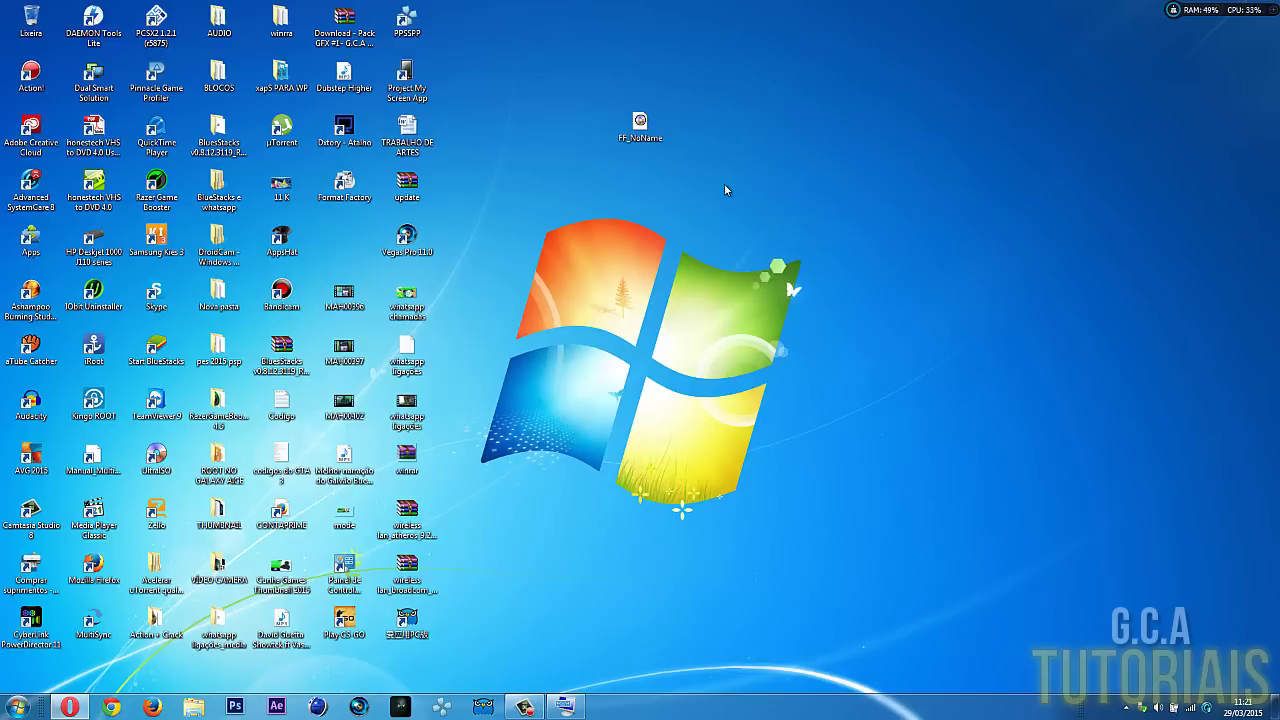
# Open the FF_NoName ISO from the desktop with UltraISO Premium, continuing in evaluation mode
pyautogui.click(645, 128)
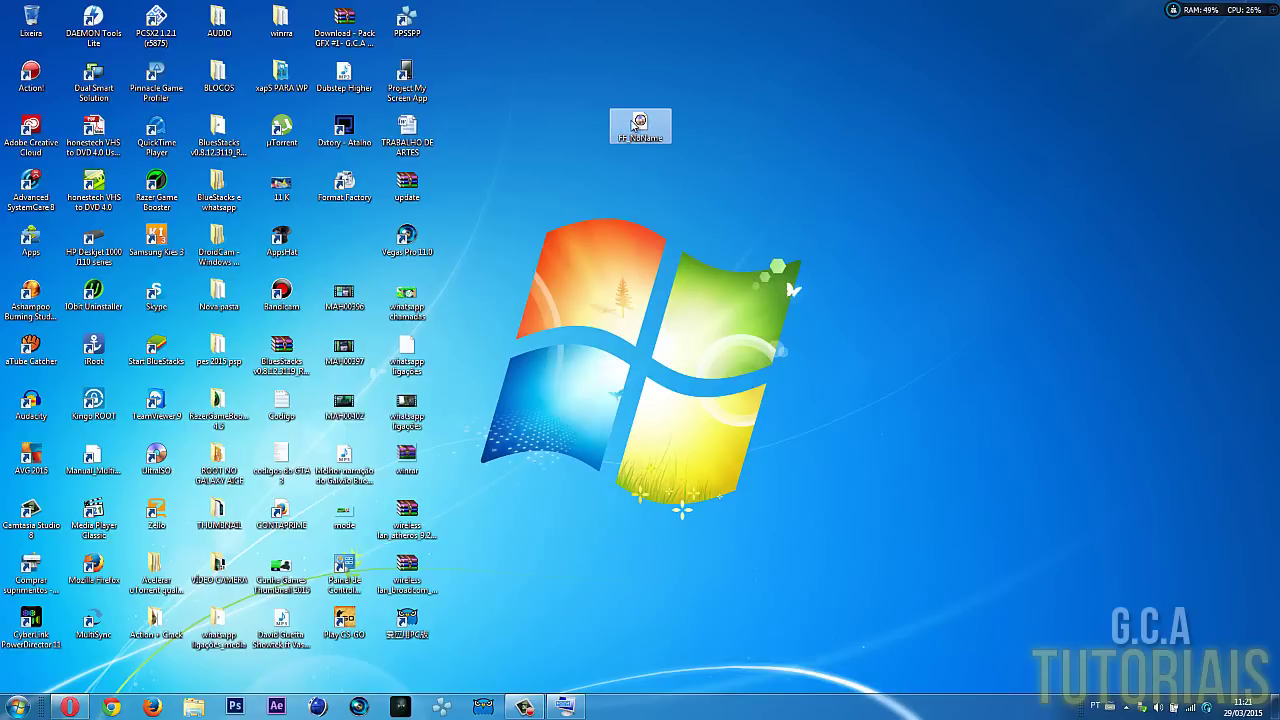
pyautogui.rightClick(633, 124)
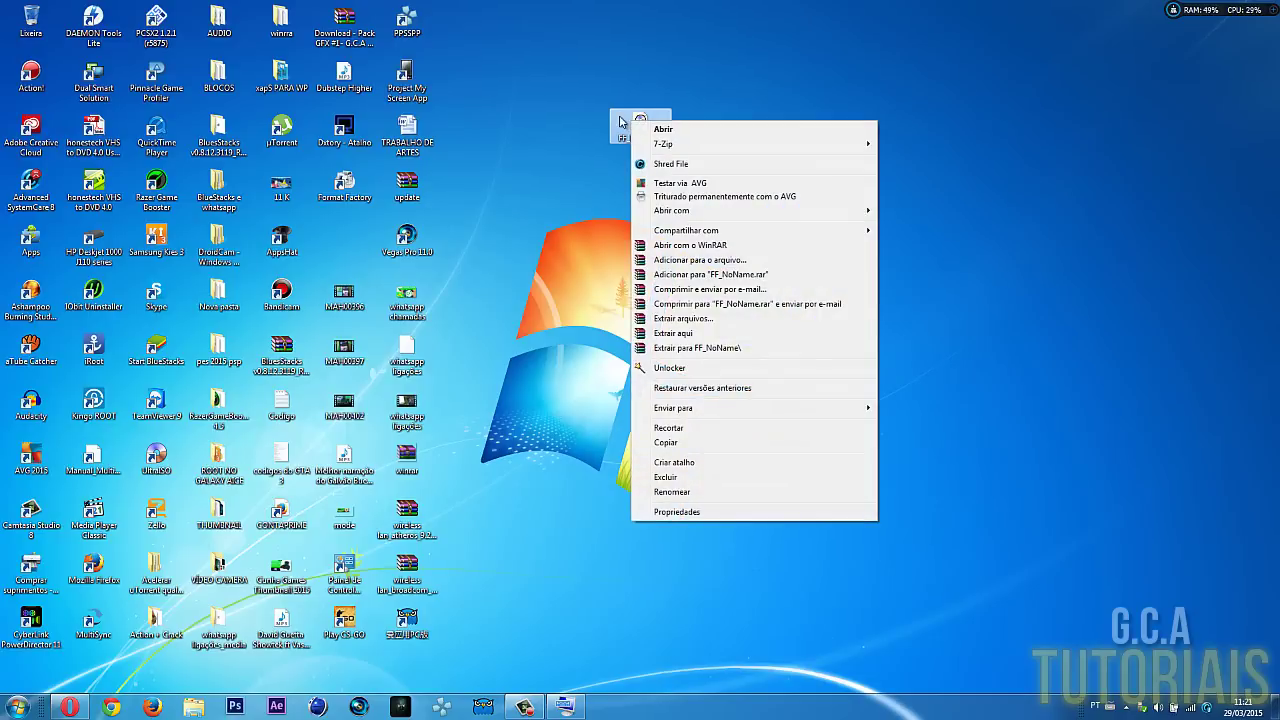
pyautogui.click(596, 188)
pyautogui.click(640, 128)
pyautogui.rightClick(633, 121)
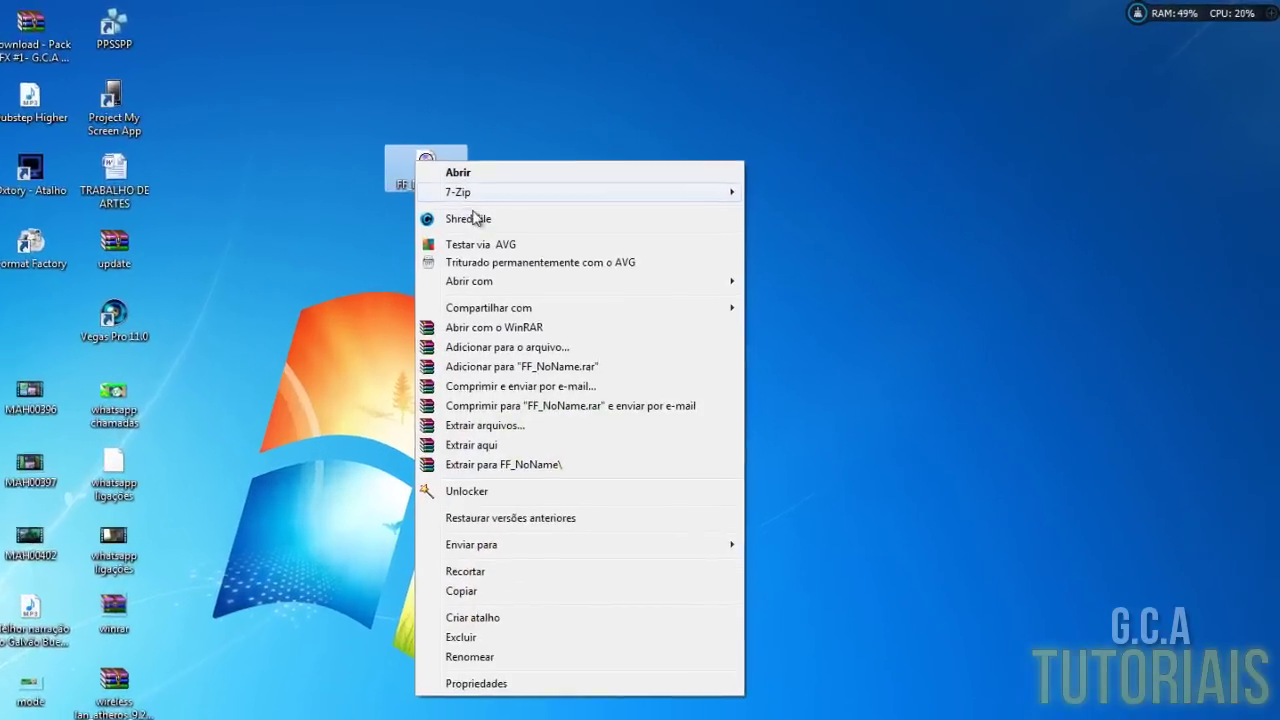
pyautogui.moveTo(730, 282)
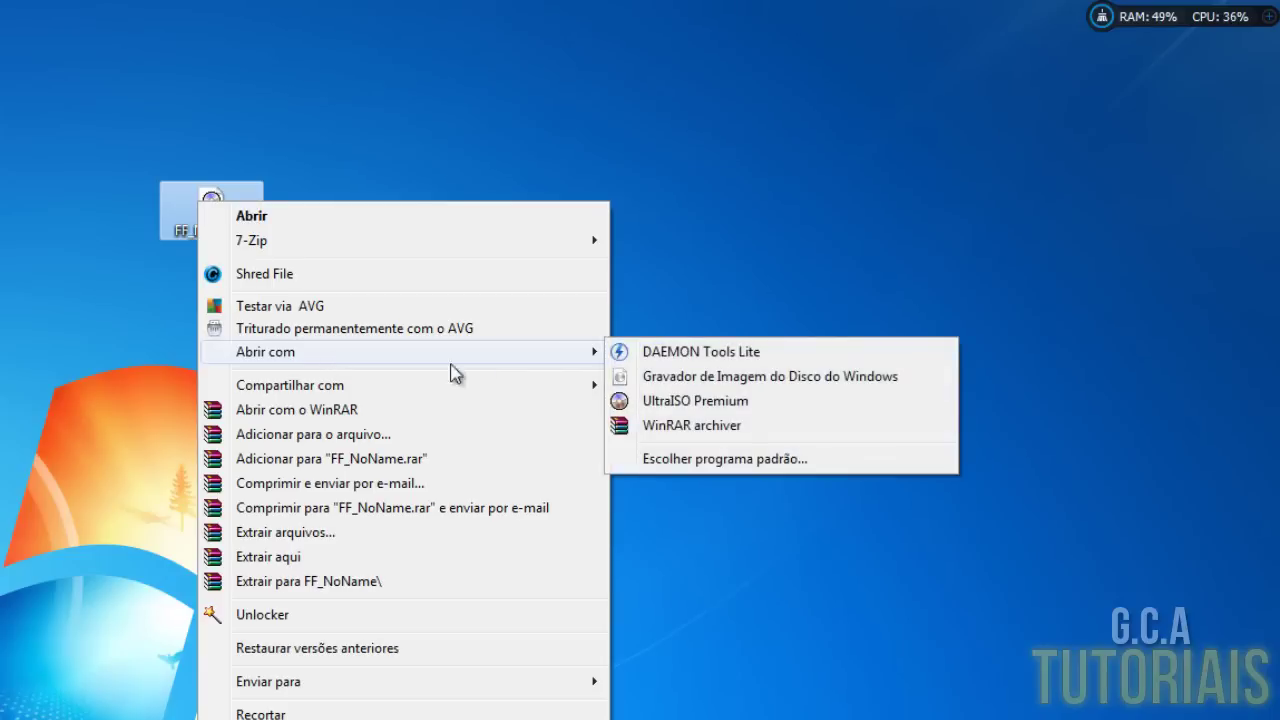
pyautogui.click(718, 400)
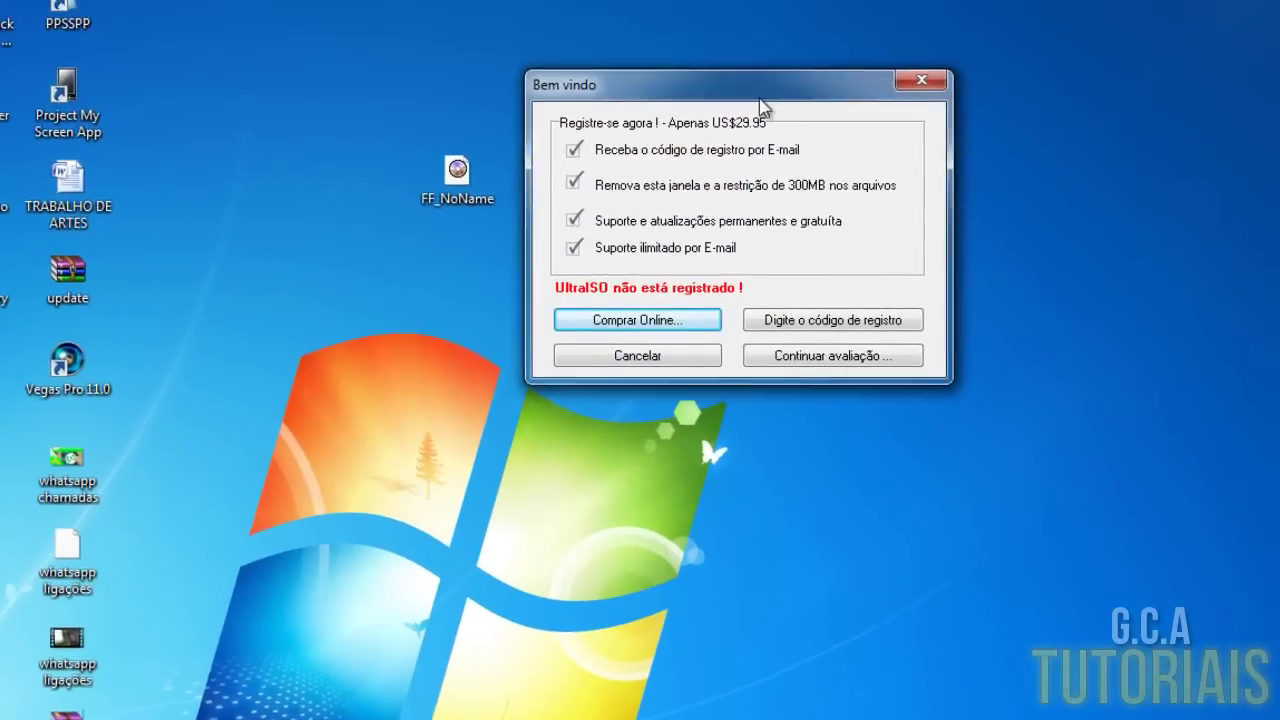
pyautogui.click(810, 389)
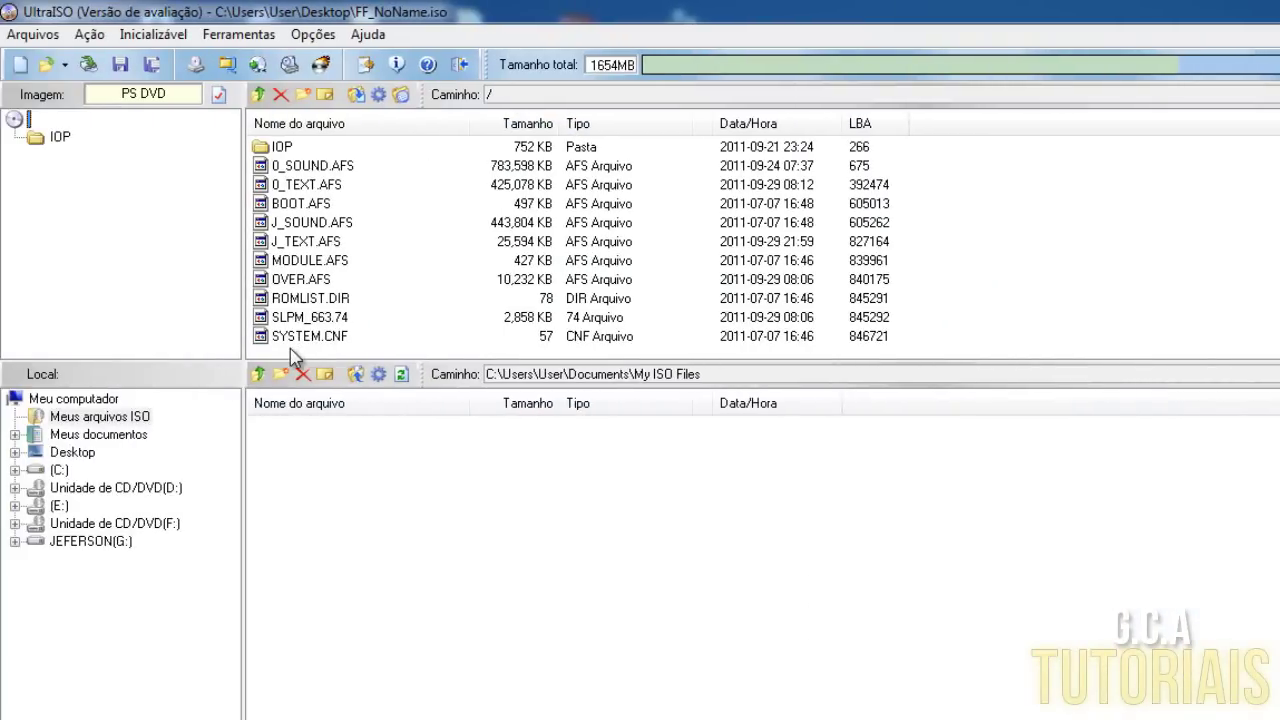
# Copy the full file name SLPM_663.74 from the ISO's file list by opening it for renaming
pyautogui.click(300, 318)
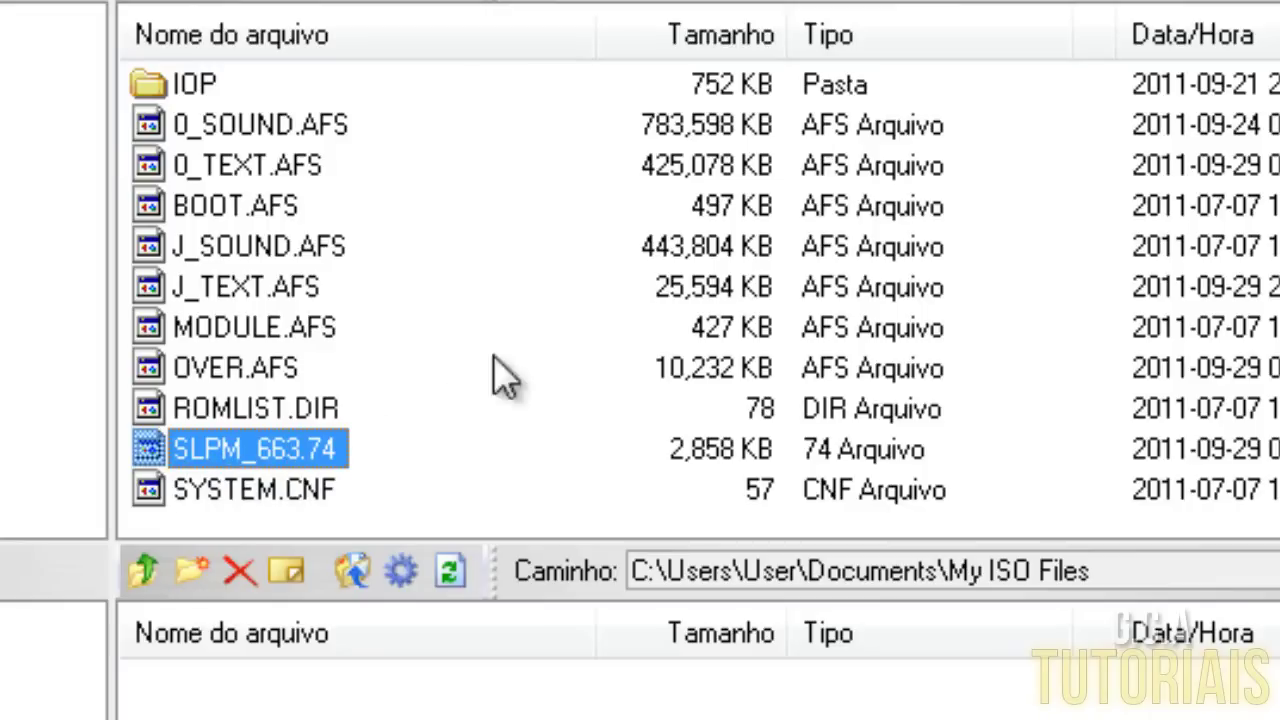
pyautogui.click(285, 410)
pyautogui.click(220, 450)
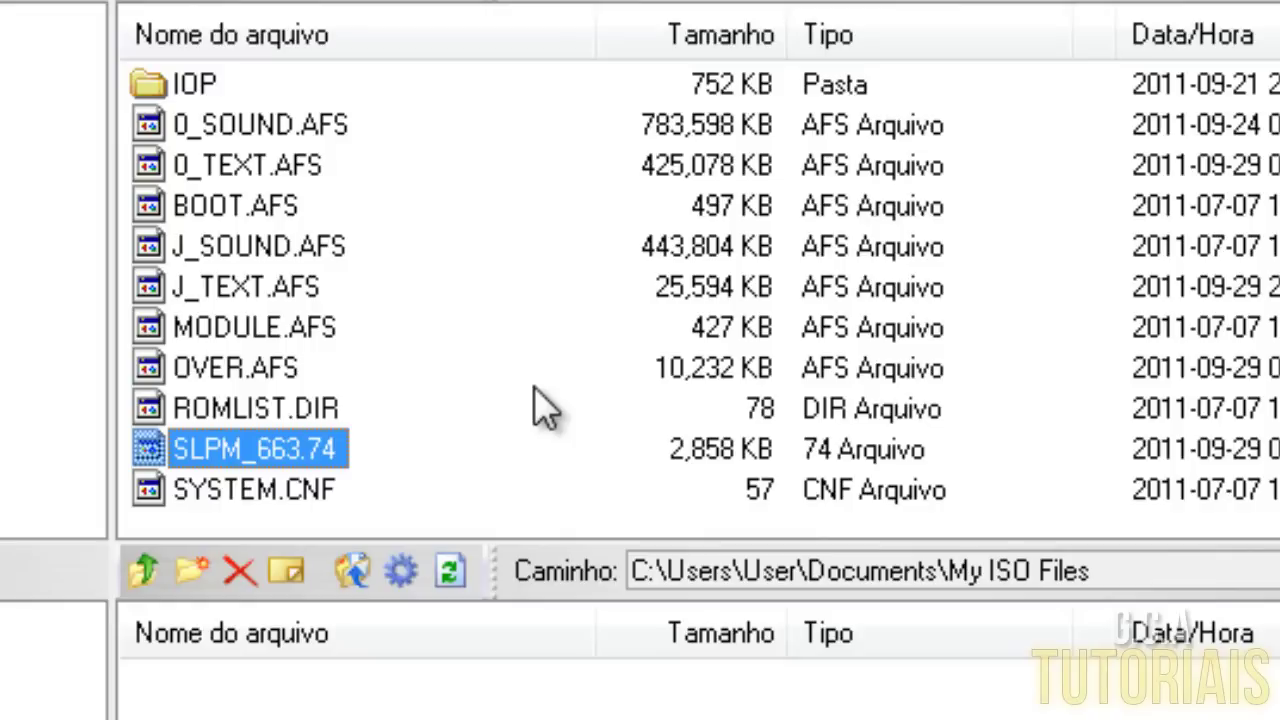
pyautogui.rightClick(241, 452)
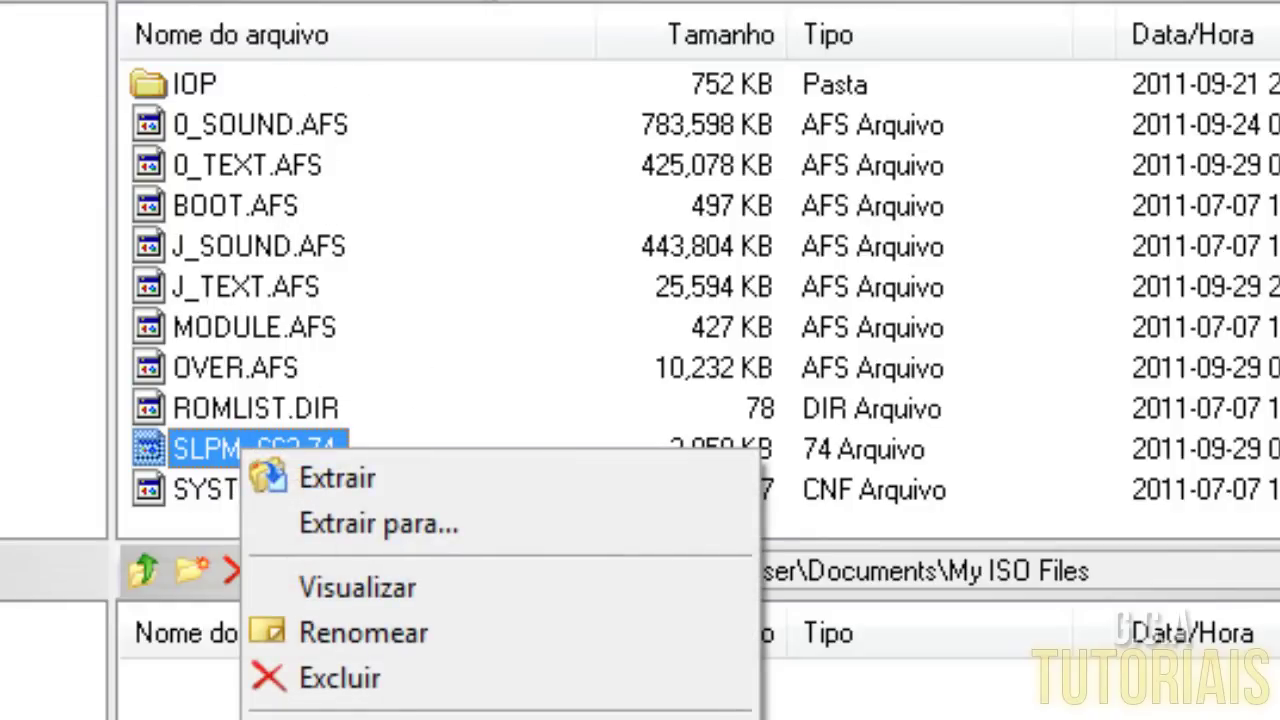
pyautogui.click(363, 640)
pyautogui.rightClick(292, 458)
pyautogui.click(352, 612)
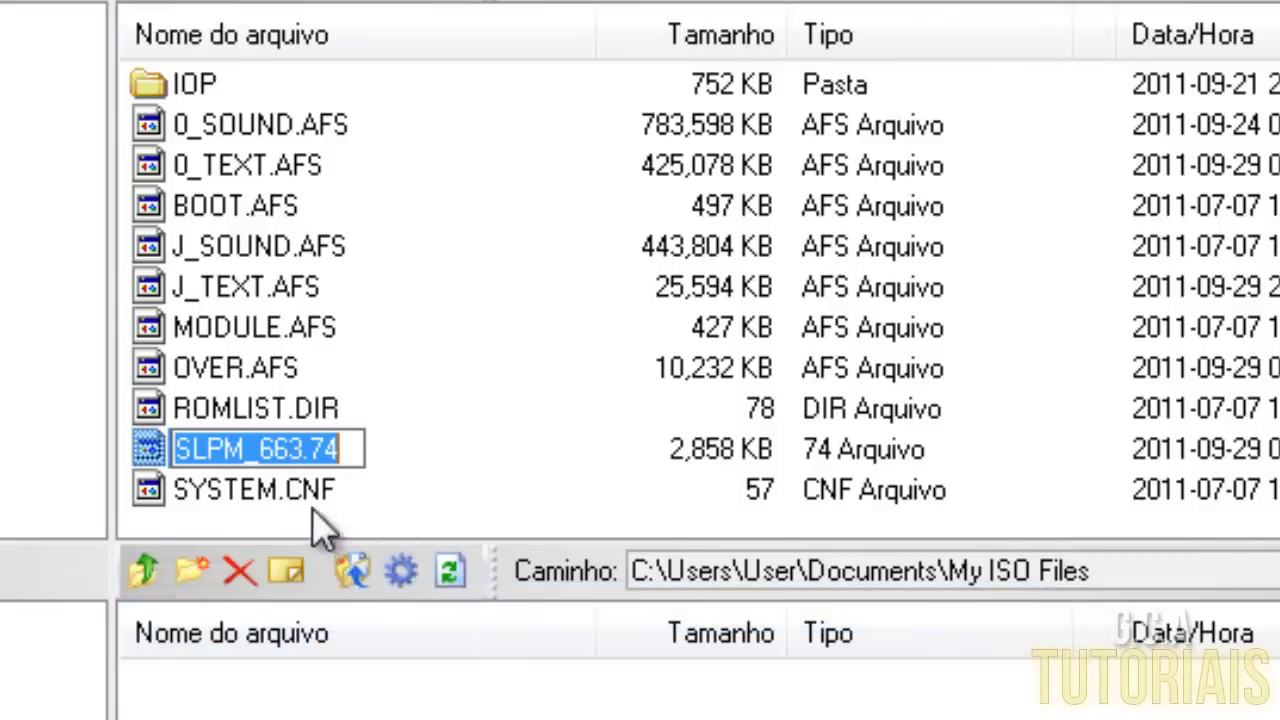
pyautogui.moveTo(346, 449); pyautogui.dragTo(186, 455)
pyautogui.hotkey('ctrl', 'c')
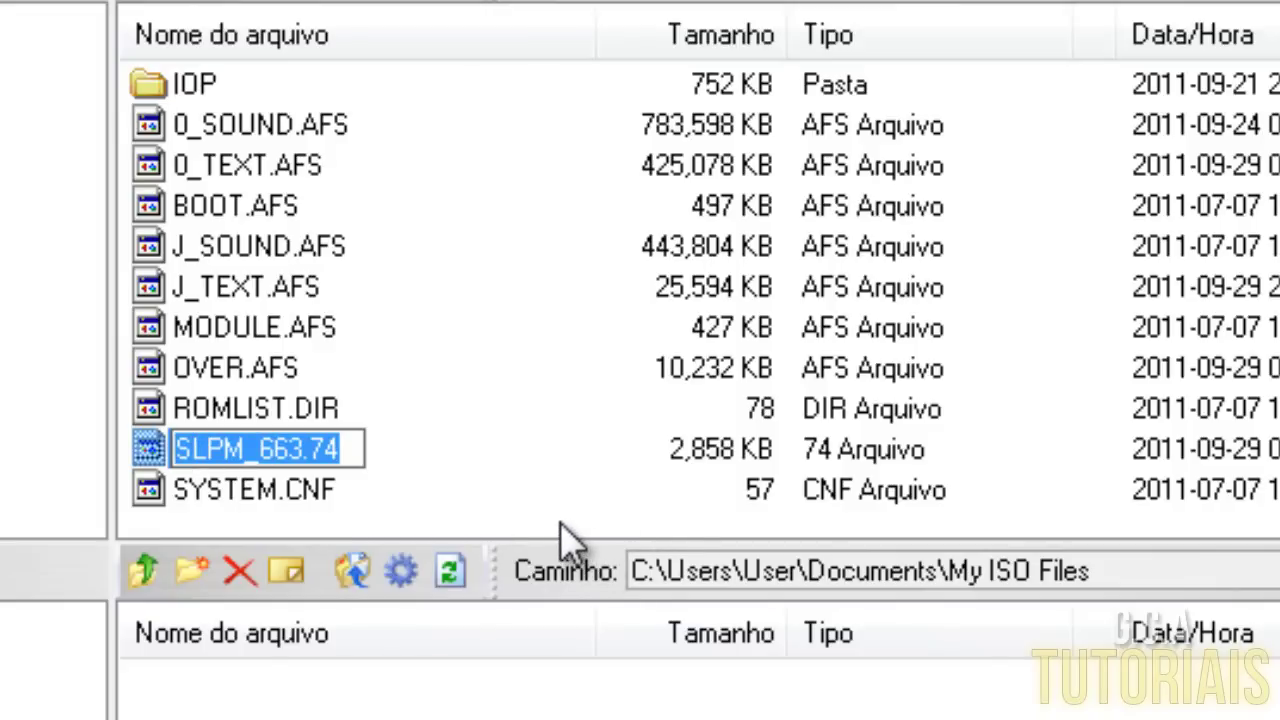
pyautogui.rightClick(316, 450)
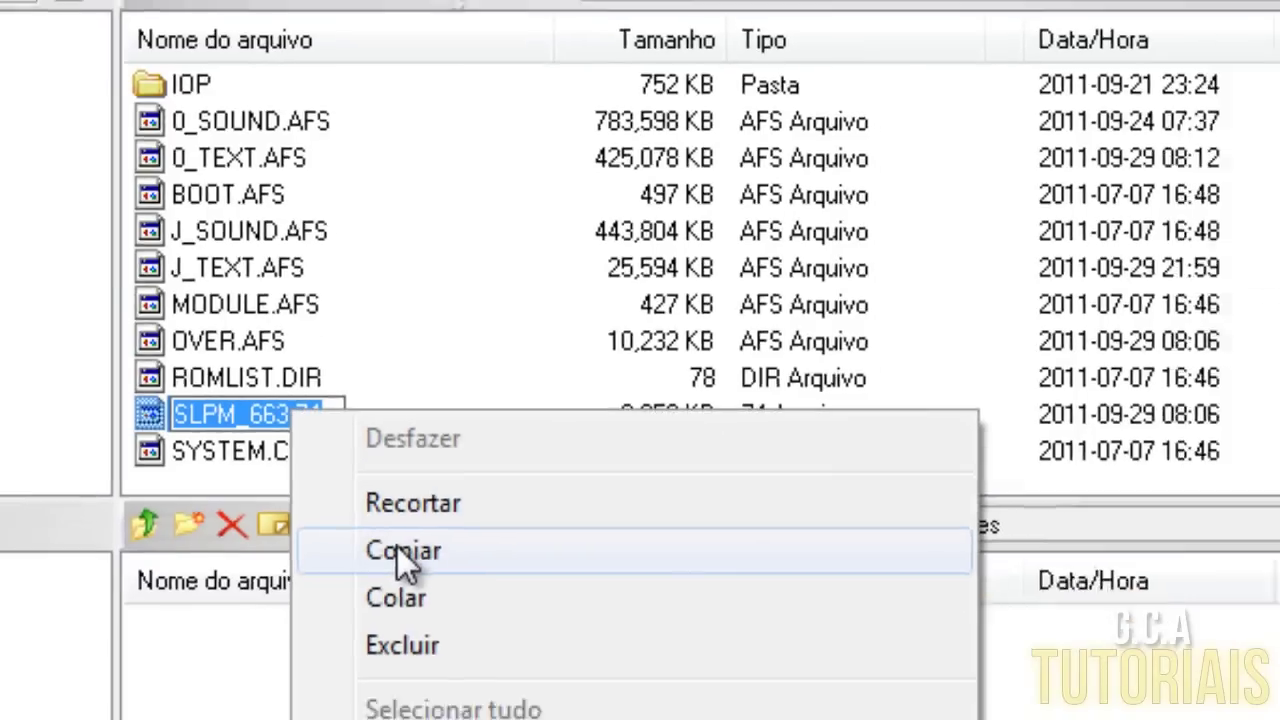
pyautogui.click(403, 551)
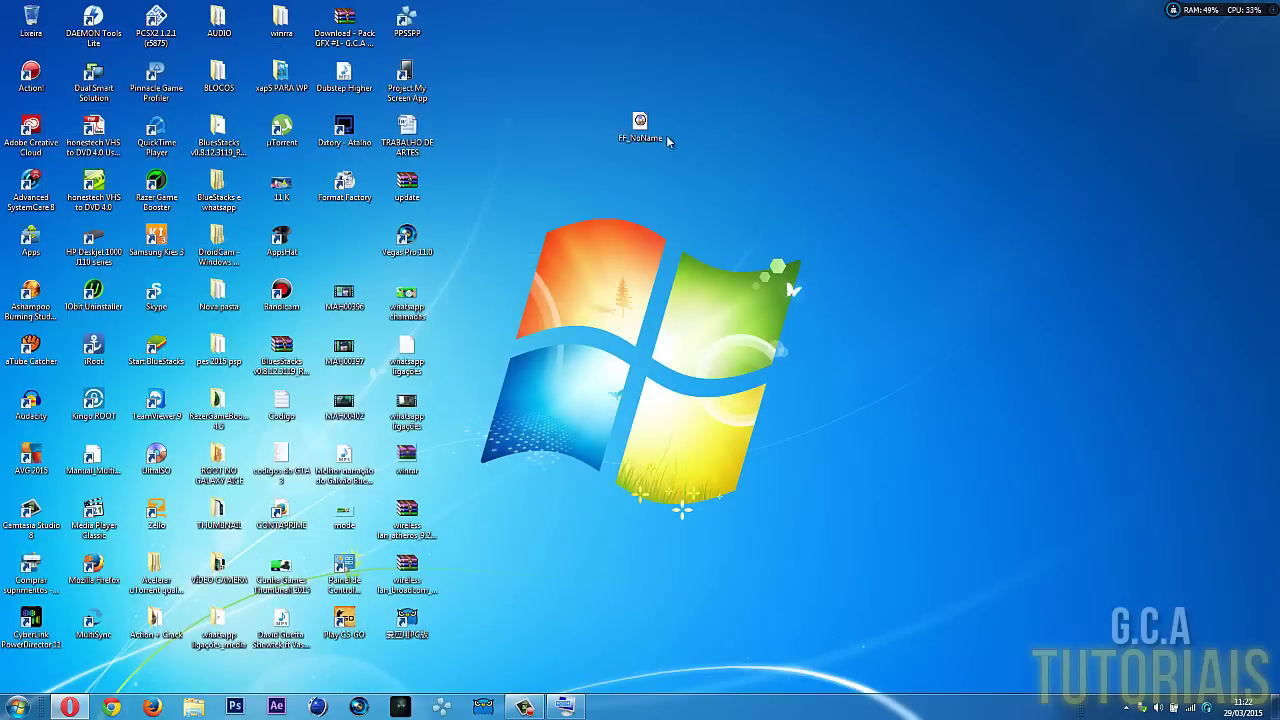
pyautogui.rightClick(648, 138)
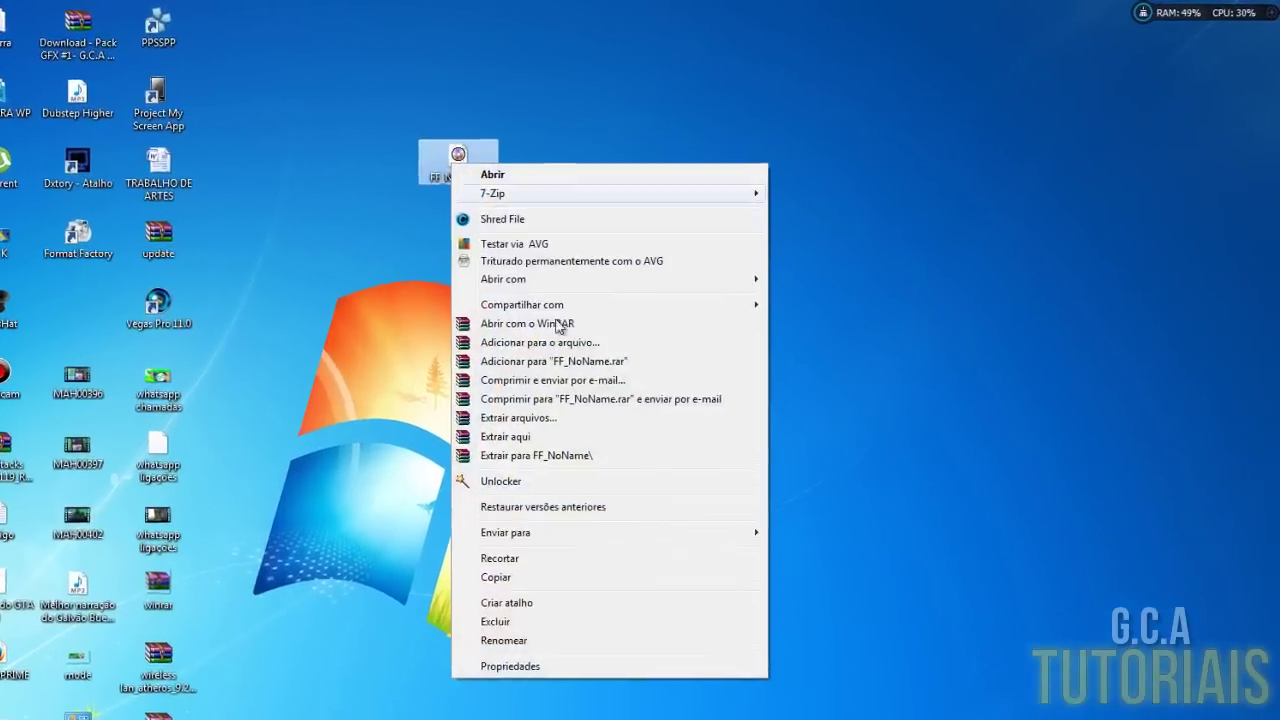
pyautogui.click(495, 653)
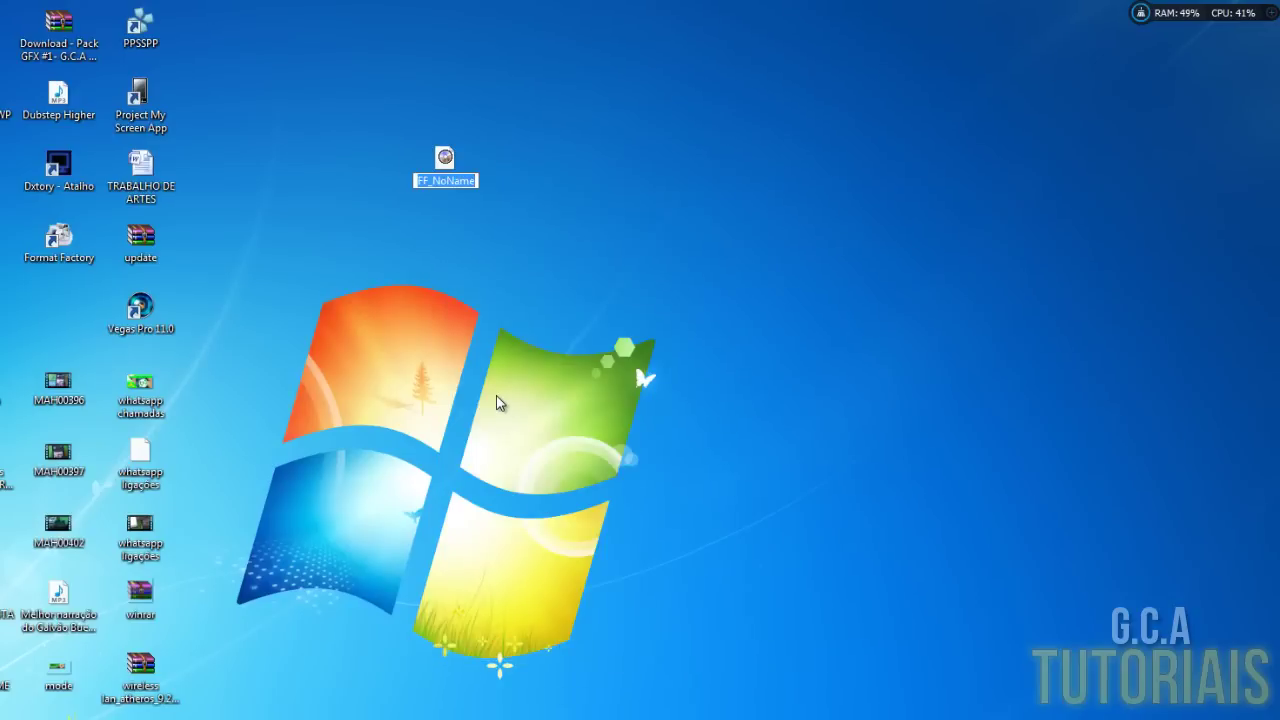
pyautogui.press('Return')
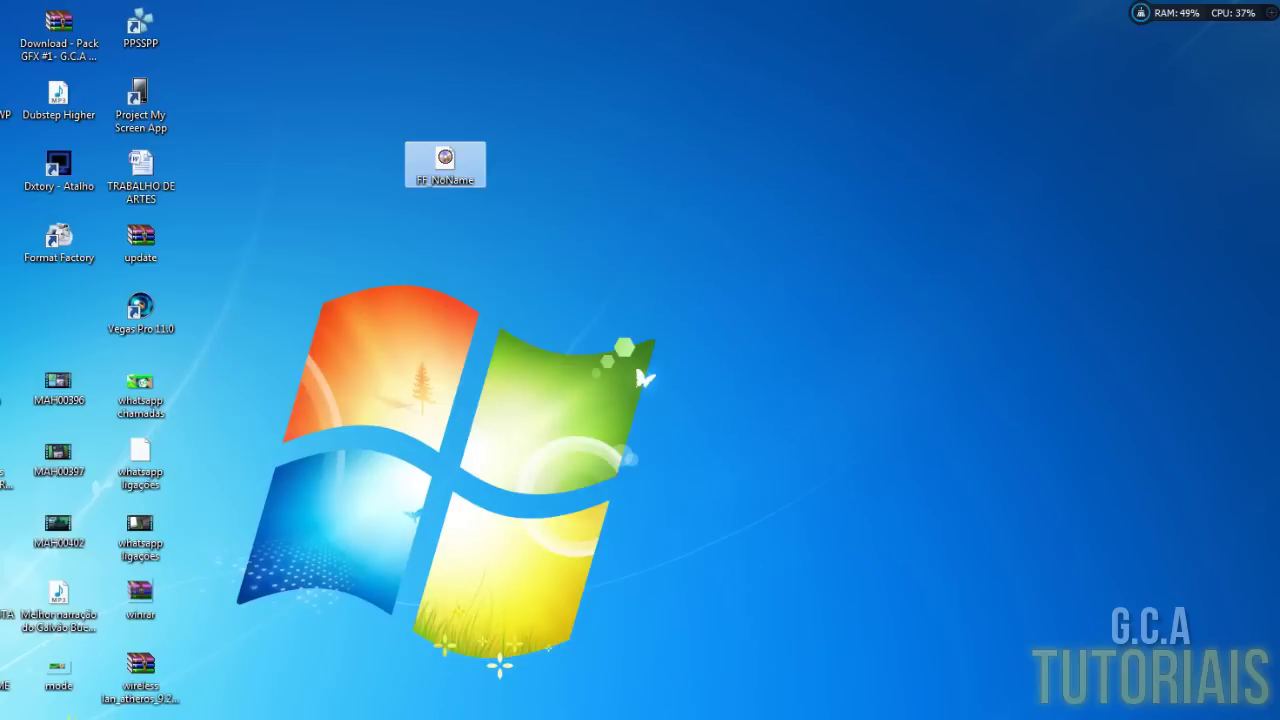
pyautogui.moveTo(667, 448); pyautogui.dragTo(848, 122)
pyautogui.rightClick(463, 162)
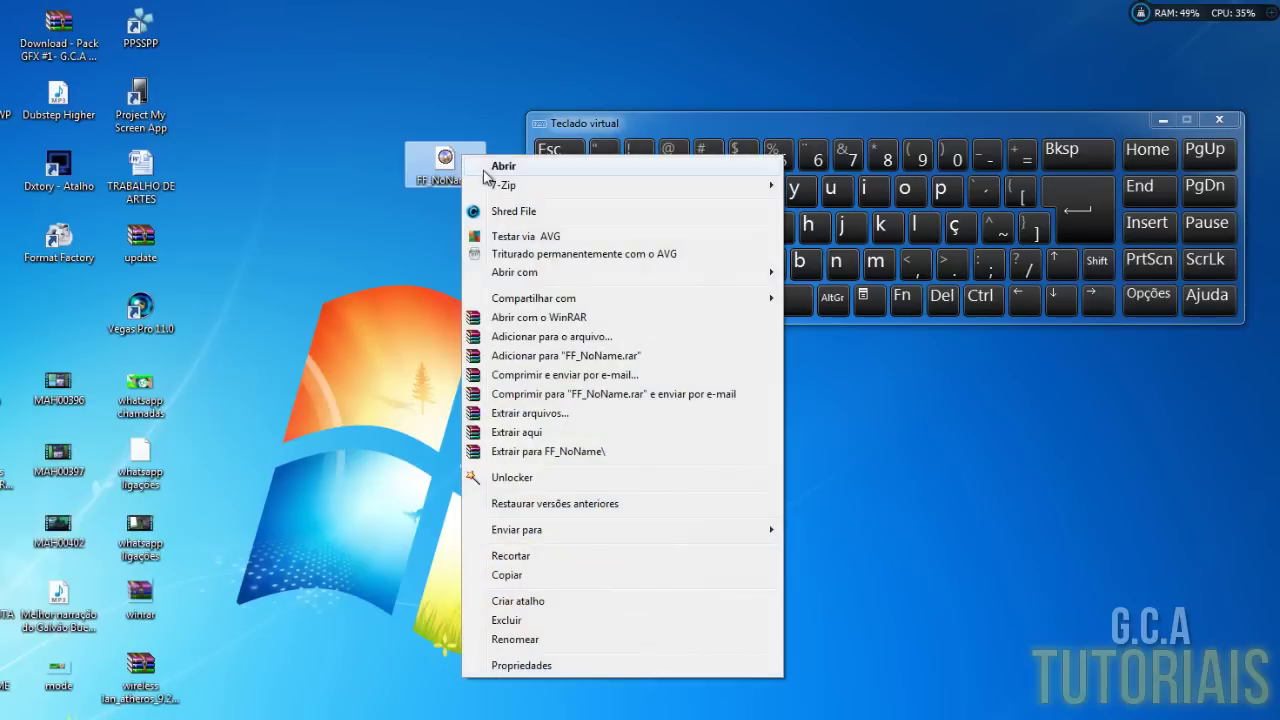
pyautogui.click(534, 650)
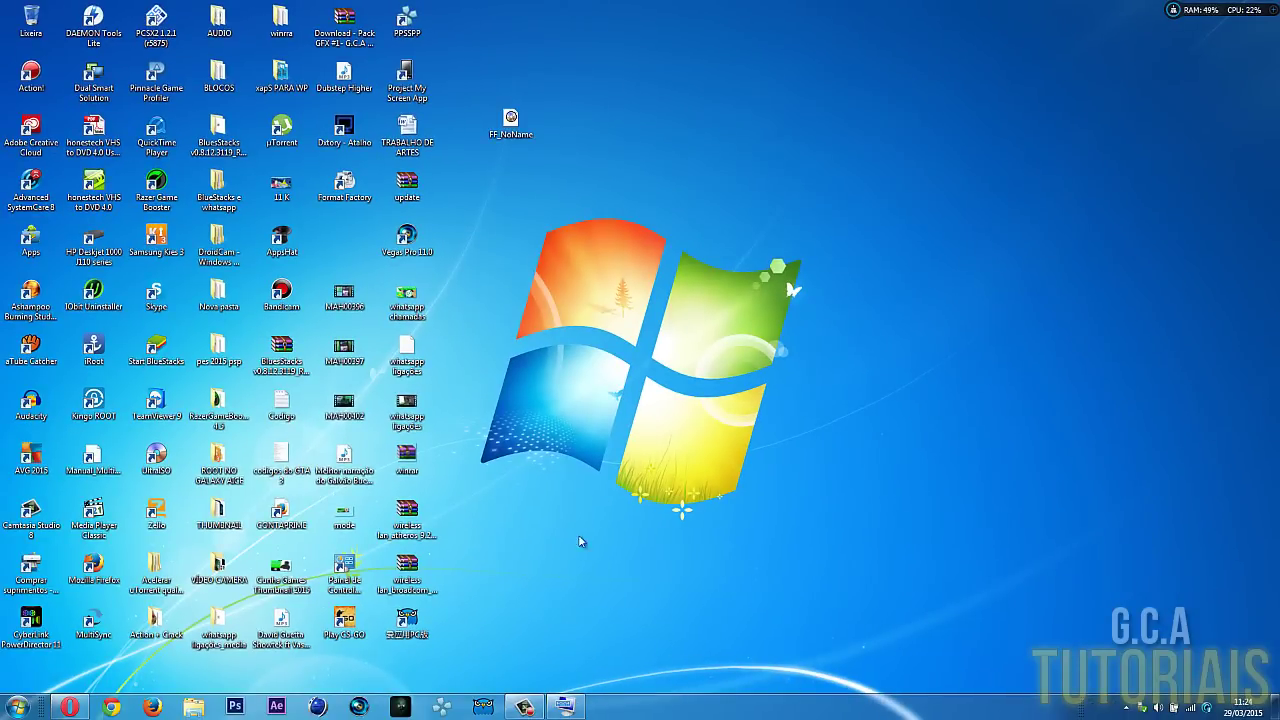
# Bring up the on-screen keyboard and replace the FF_NoName ISO's name on the desktop with the copied code SLPM_663.74
pyautogui.click(566, 704)
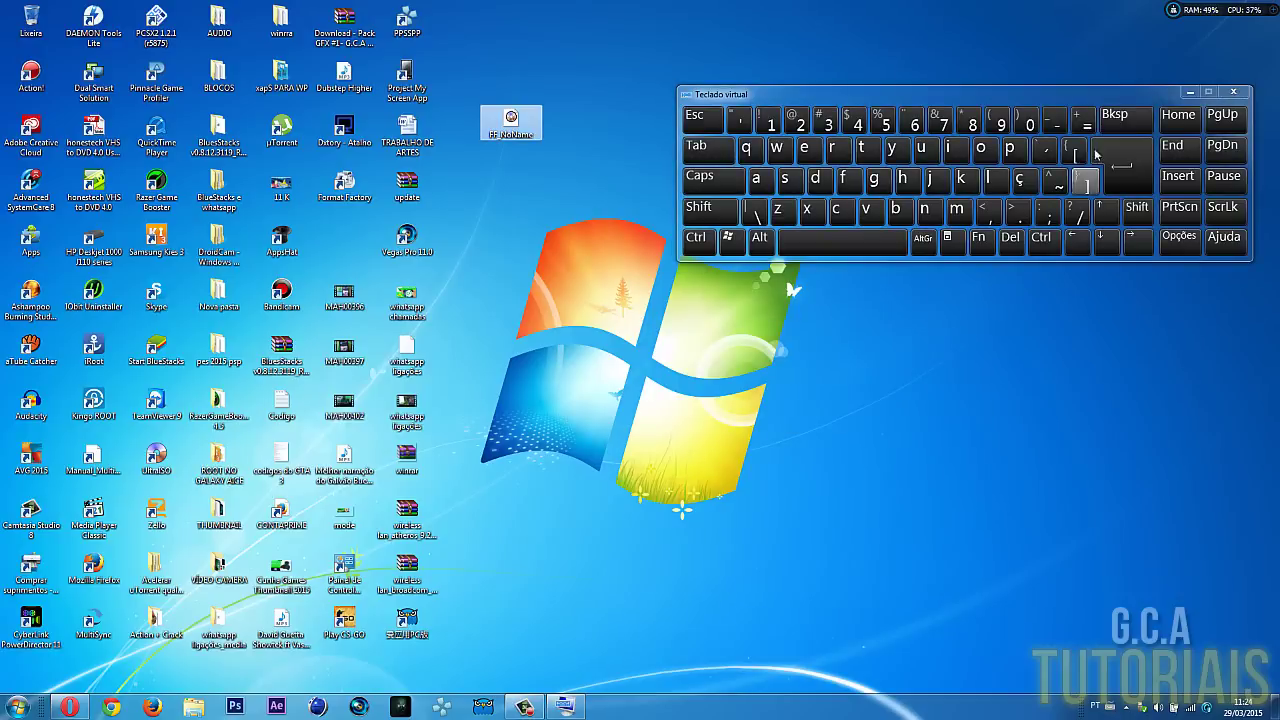
pyautogui.rightClick(510, 128)
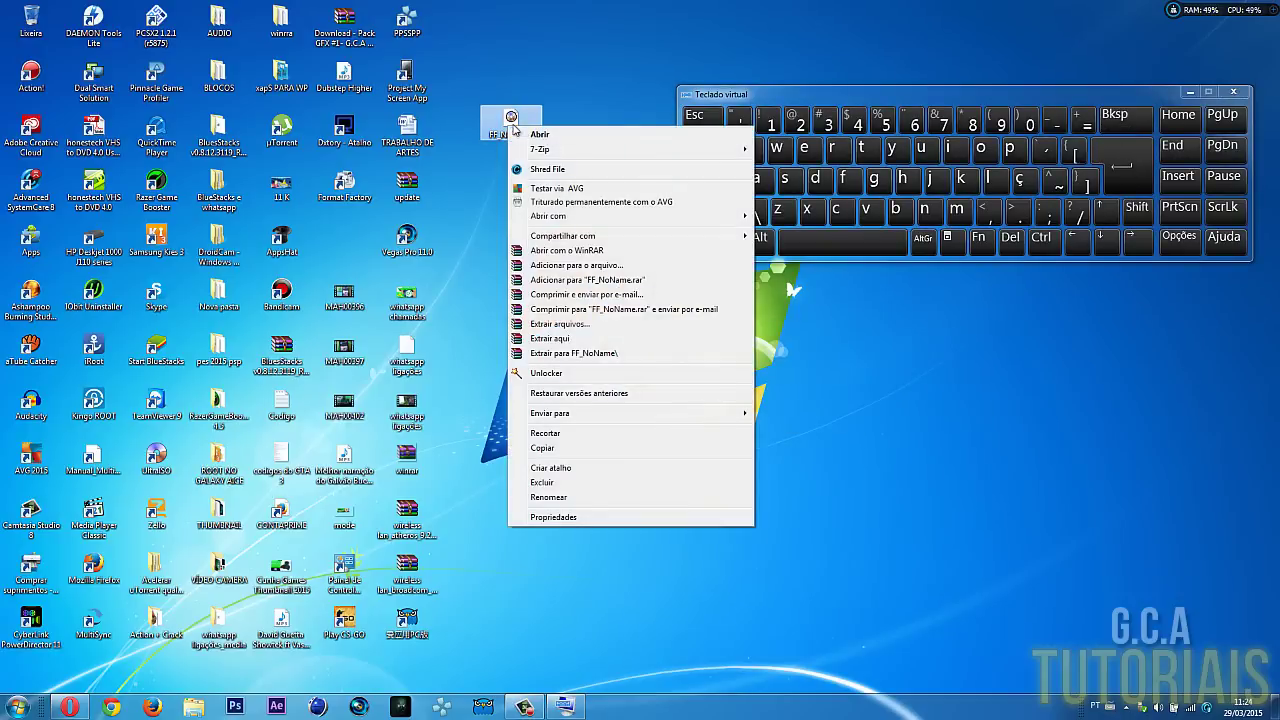
pyautogui.click(550, 496)
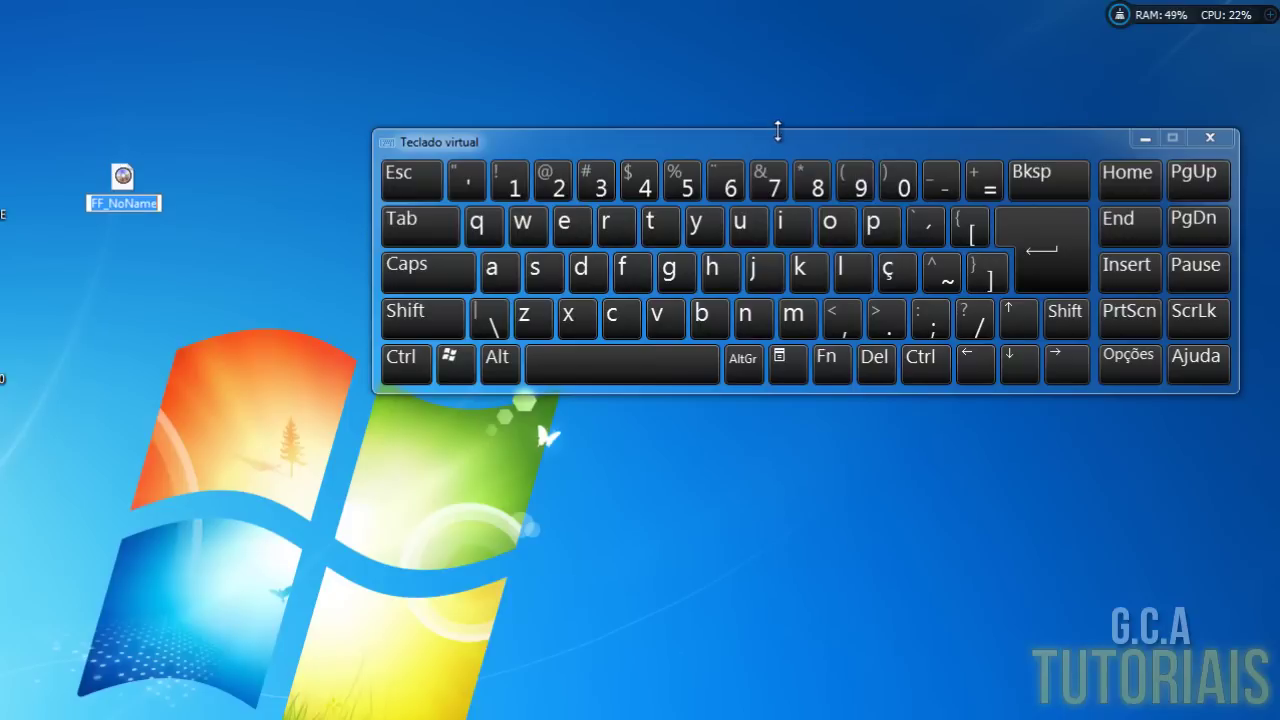
pyautogui.click(1037, 178)
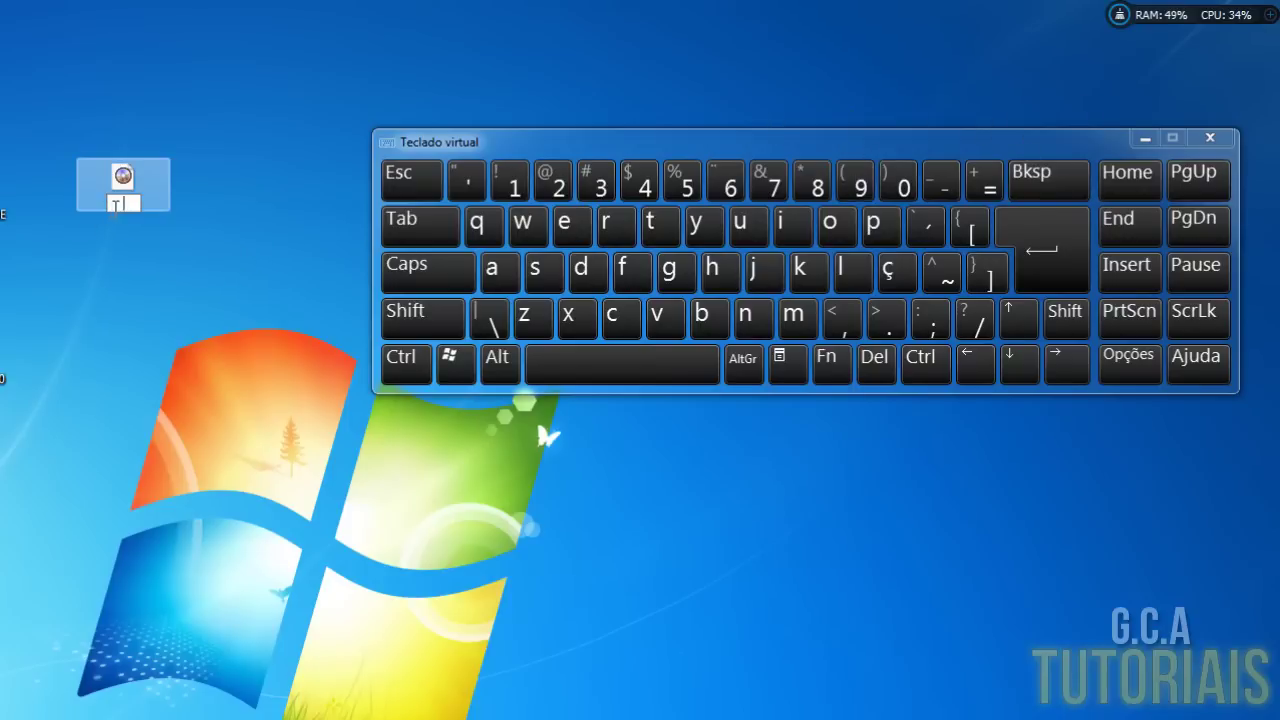
pyautogui.rightClick(126, 203)
pyautogui.click(193, 294)
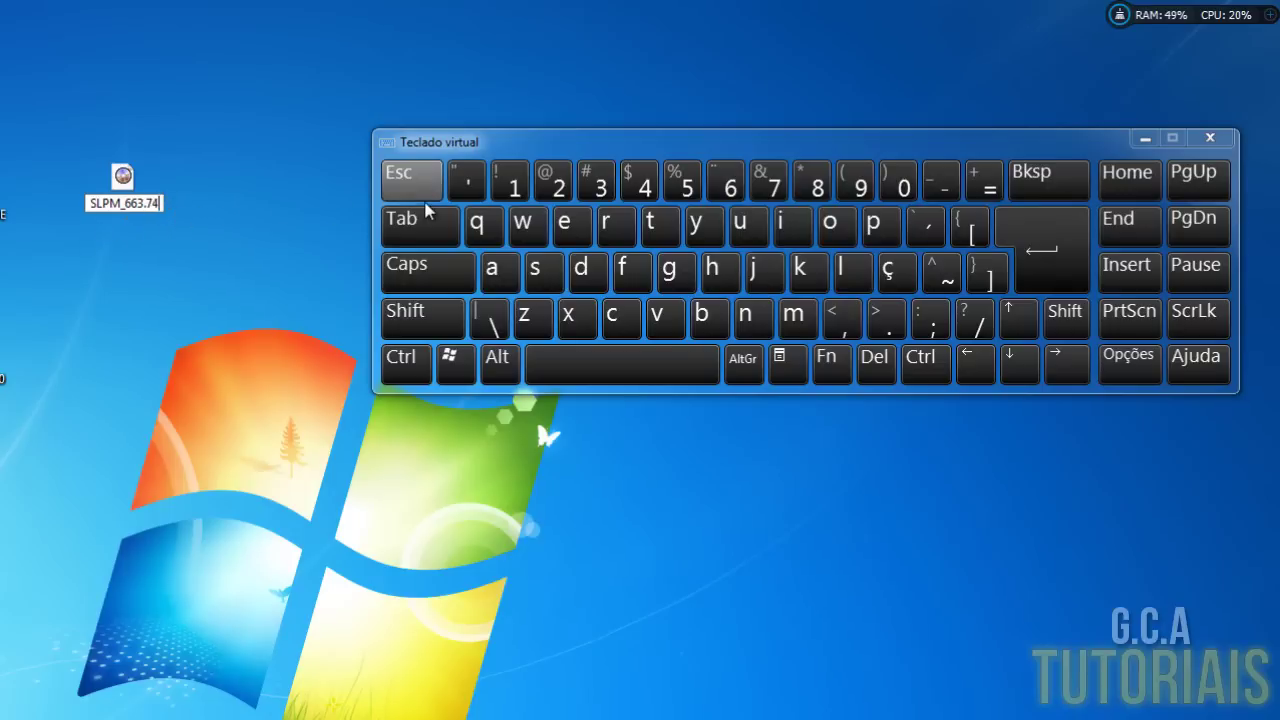
# Append .BOMBA PATCH ARTE 4.3 to the game code in the ISO's file name with the on-screen keyboard, and confirm the name
pyautogui.click(888, 320)
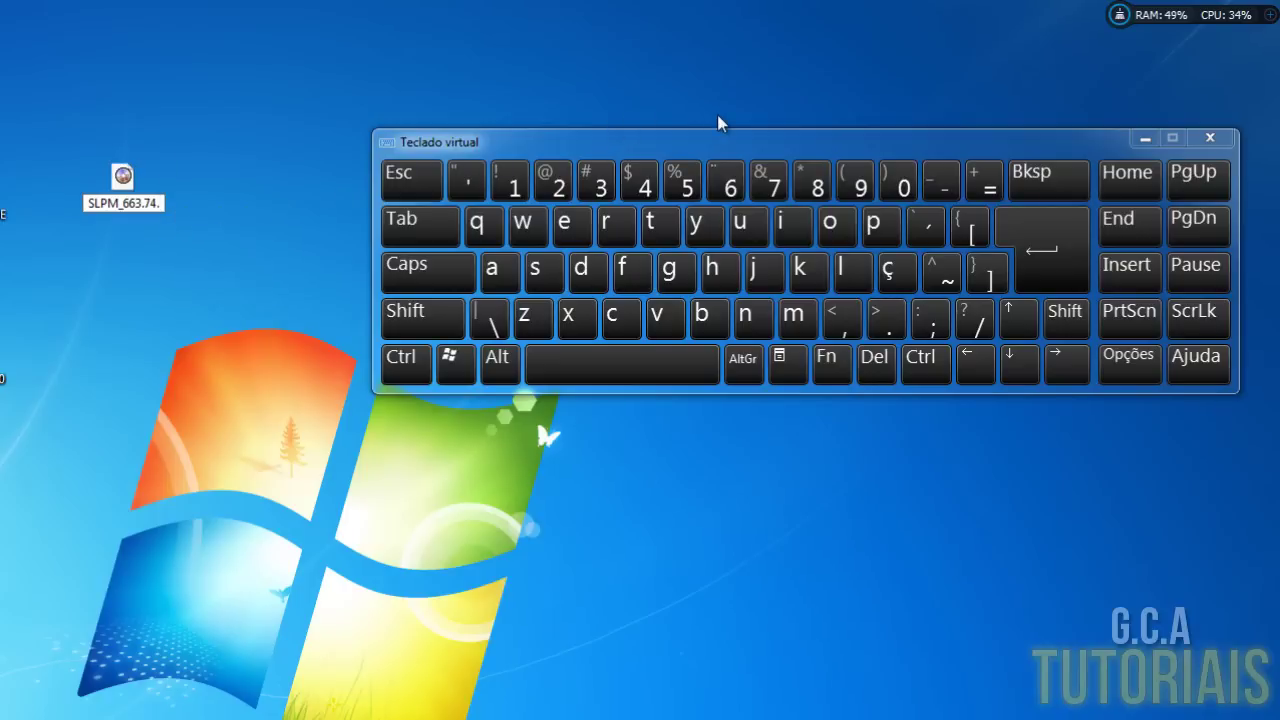
pyautogui.click(410, 275)
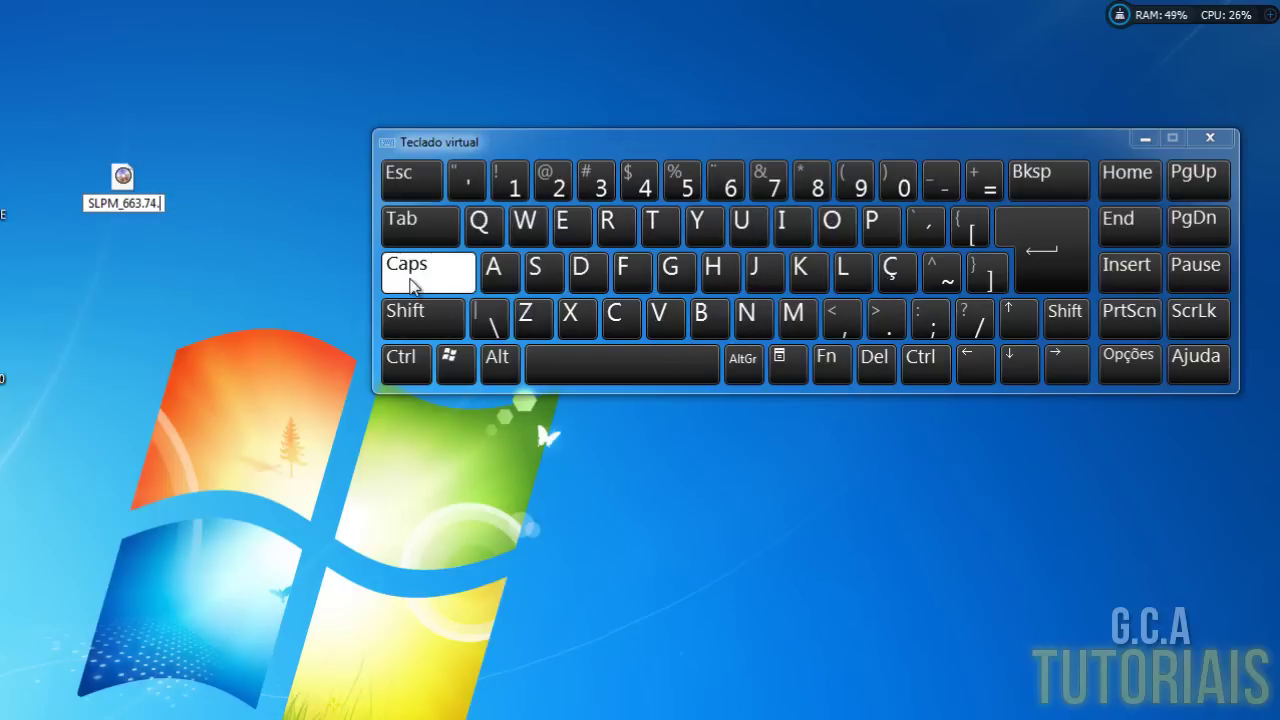
pyautogui.click(712, 320)
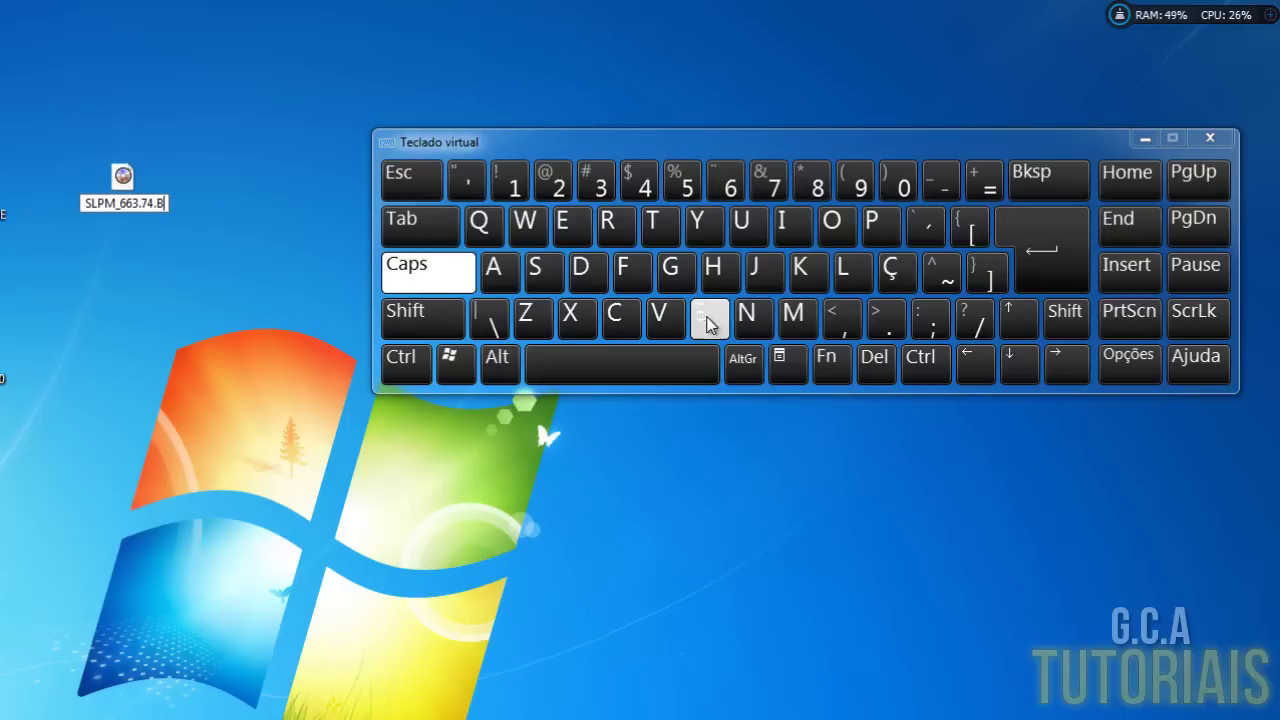
pyautogui.click(834, 228)
pyautogui.click(800, 318)
pyautogui.click(704, 316)
pyautogui.click(533, 280)
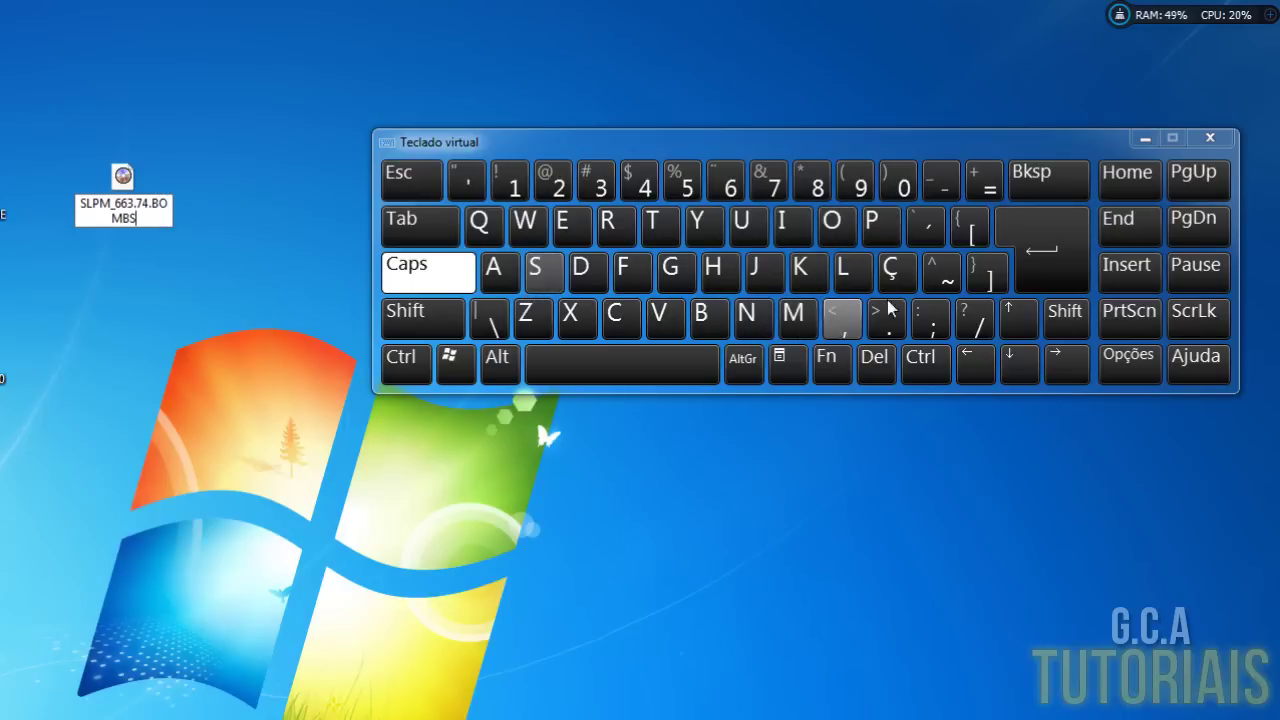
pyautogui.click(1035, 178)
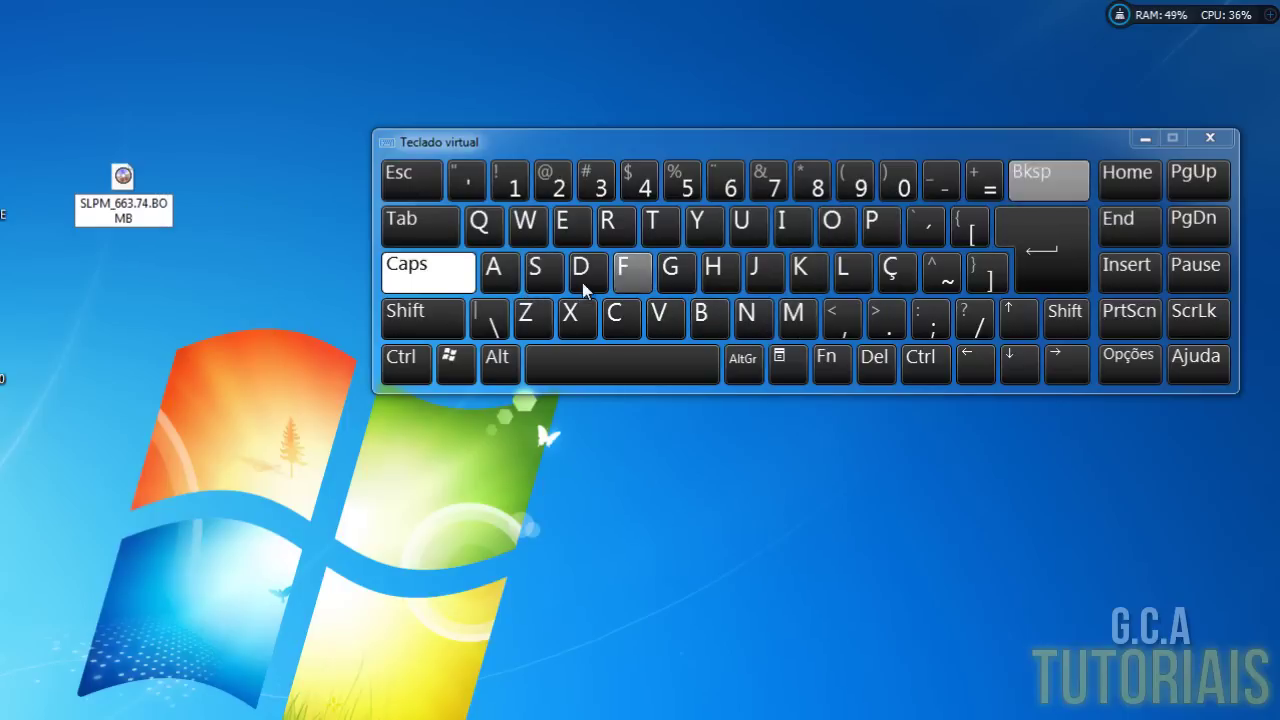
pyautogui.click(502, 274)
pyautogui.click(649, 362)
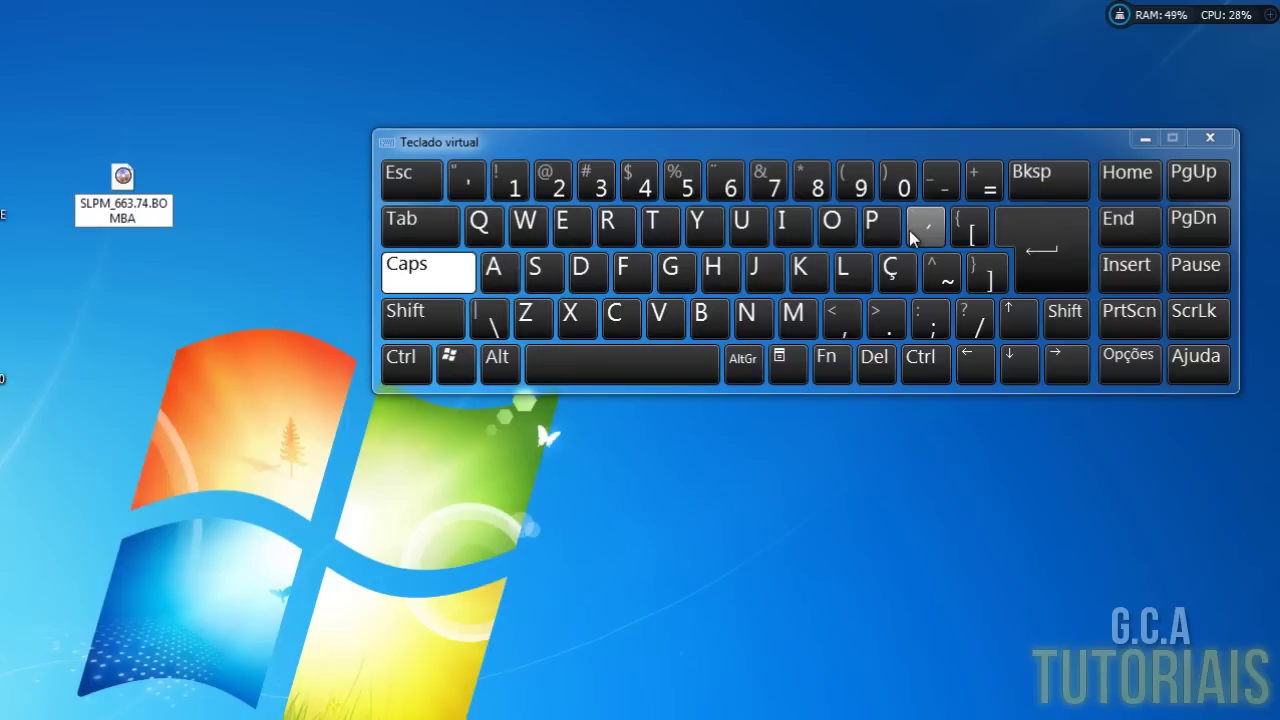
pyautogui.click(871, 224)
pyautogui.click(492, 267)
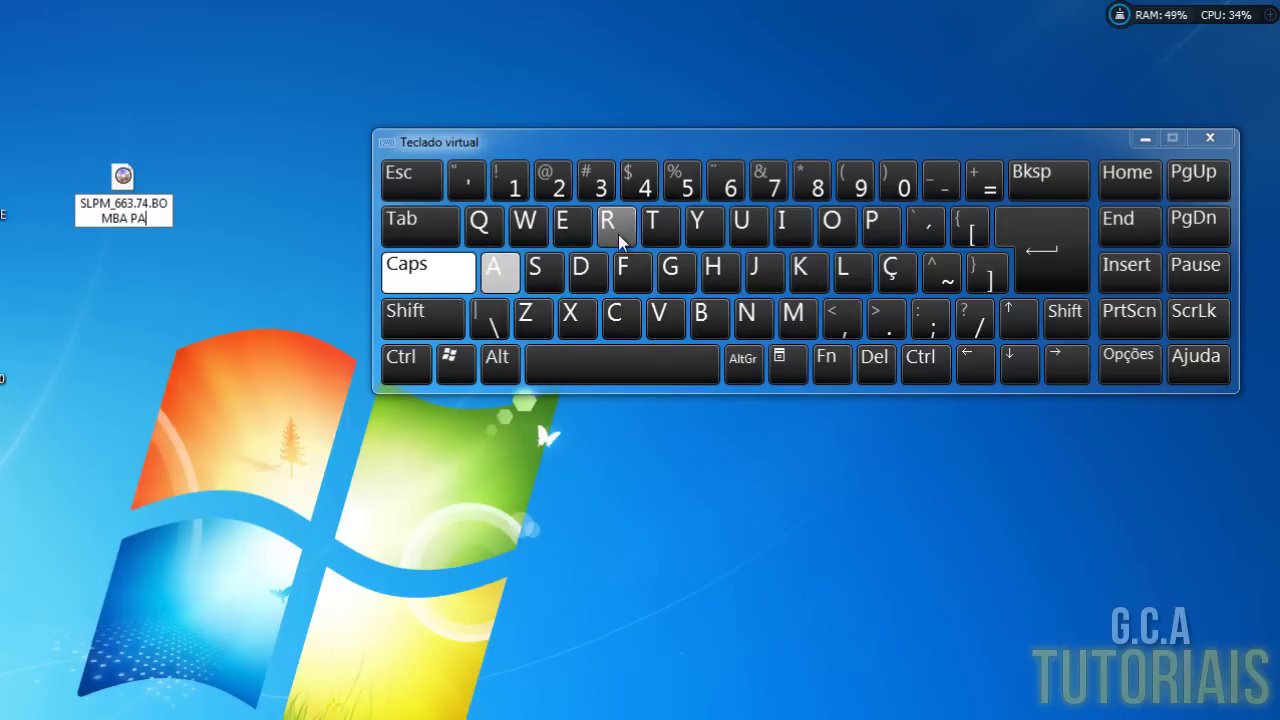
pyautogui.click(656, 224)
pyautogui.click(614, 320)
pyautogui.click(712, 268)
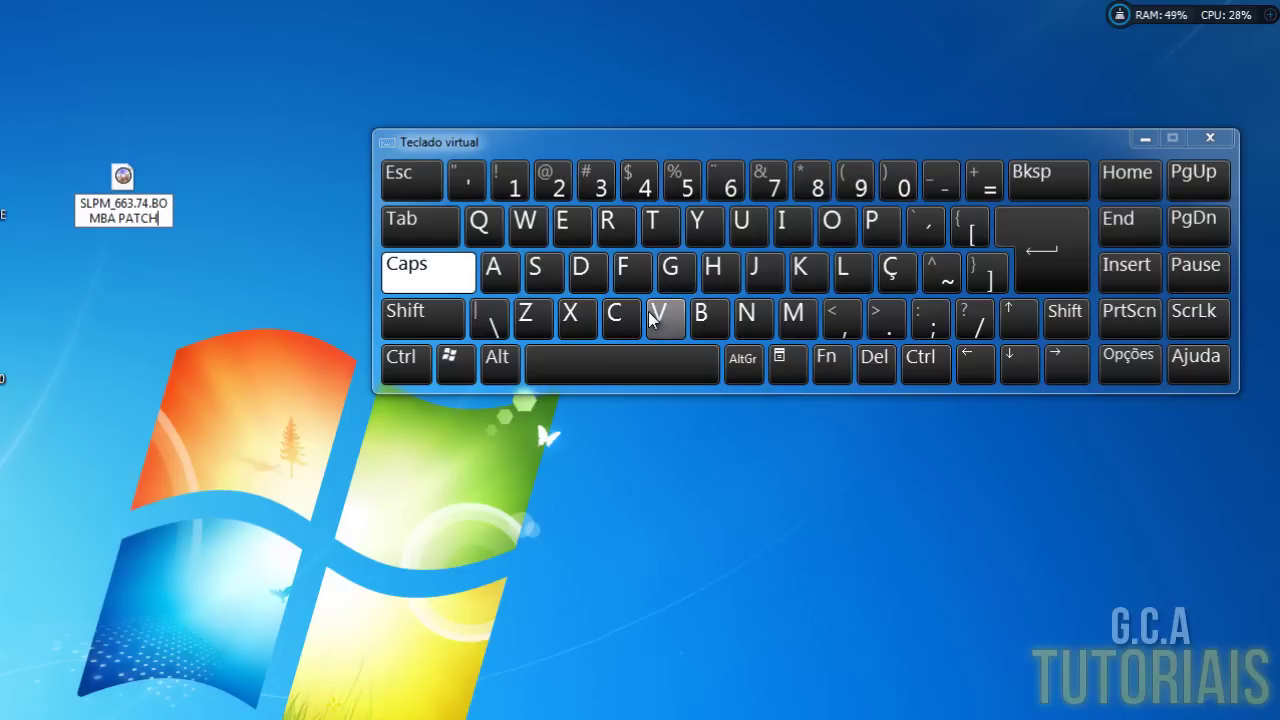
pyautogui.click(621, 366)
pyautogui.click(500, 272)
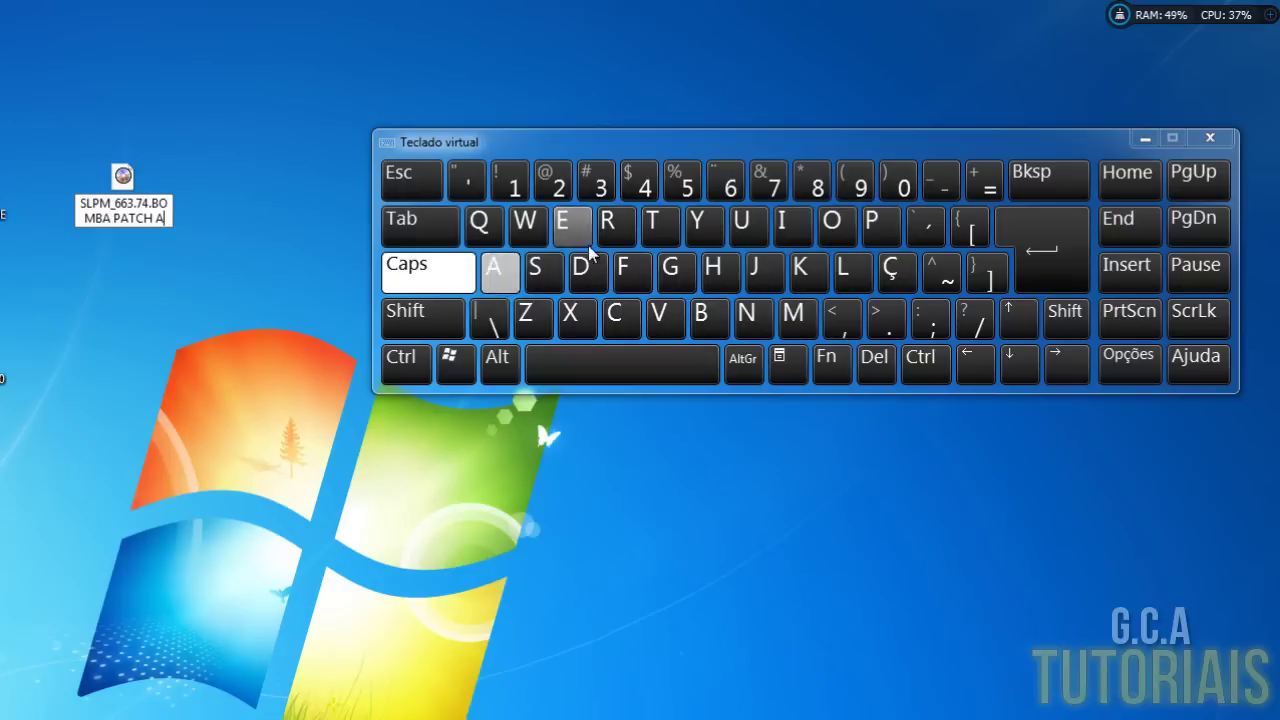
pyautogui.click(612, 228)
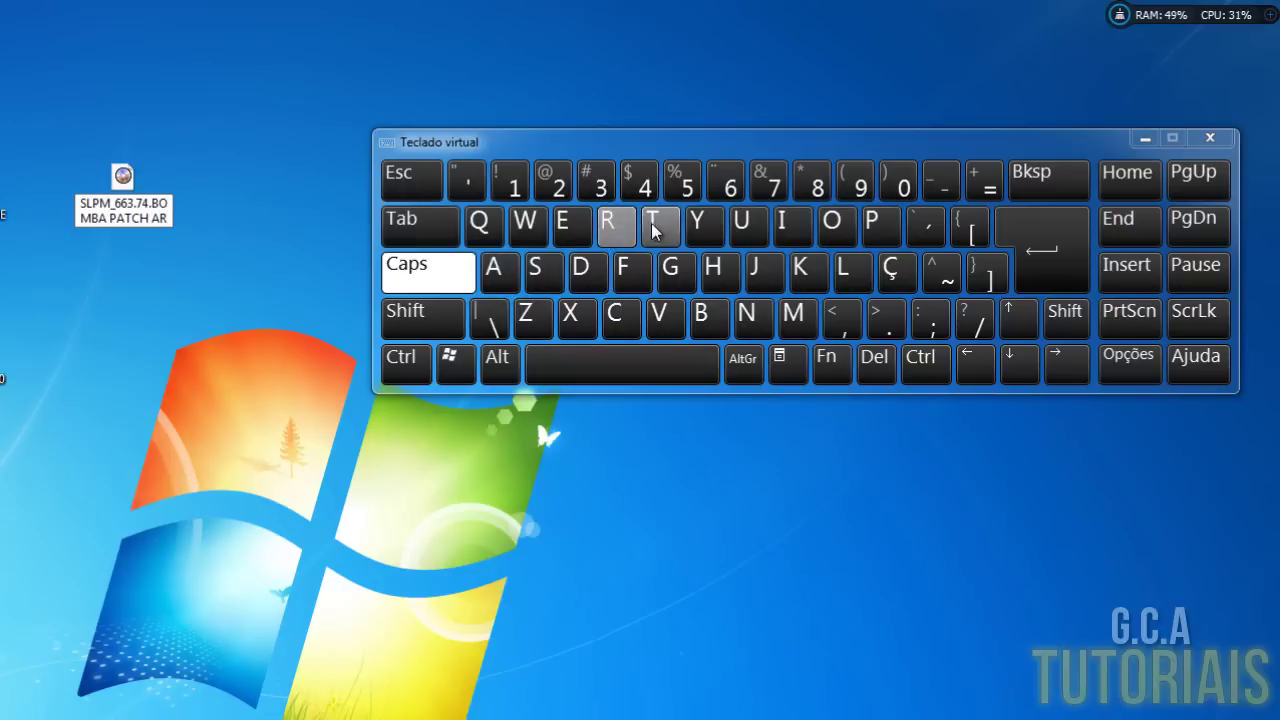
pyautogui.click(656, 226)
pyautogui.click(583, 230)
pyautogui.click(620, 366)
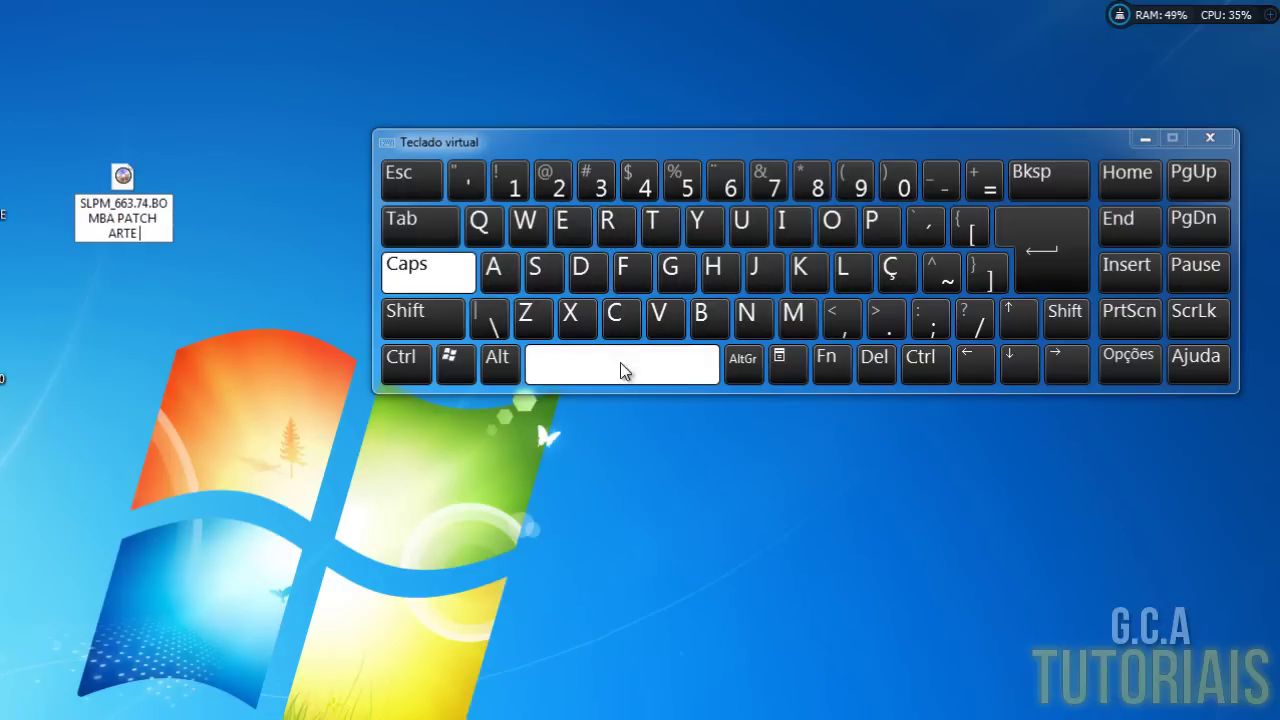
pyautogui.click(640, 183)
pyautogui.click(886, 320)
pyautogui.click(590, 189)
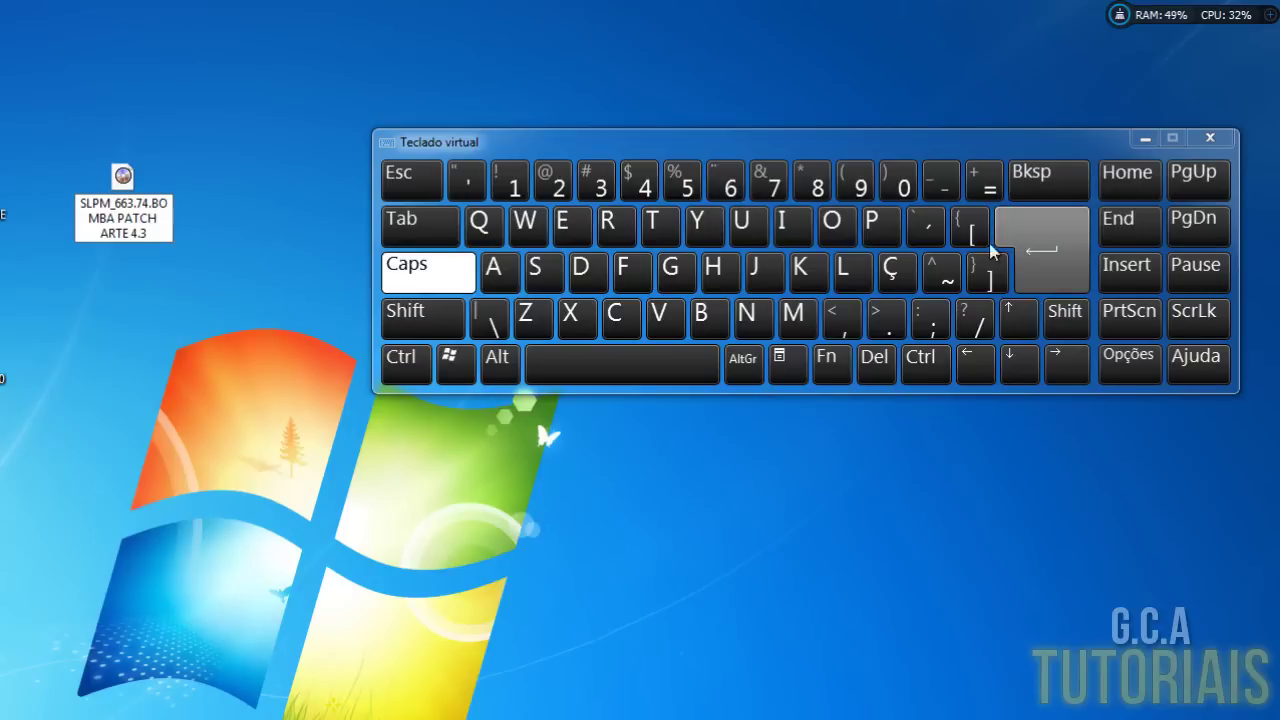
pyautogui.click(1046, 252)
# Open the renamed ISO in UltraISO, continuing the evaluation, and close both the on-screen keyboard and UltraISO
pyautogui.click(1046, 250)
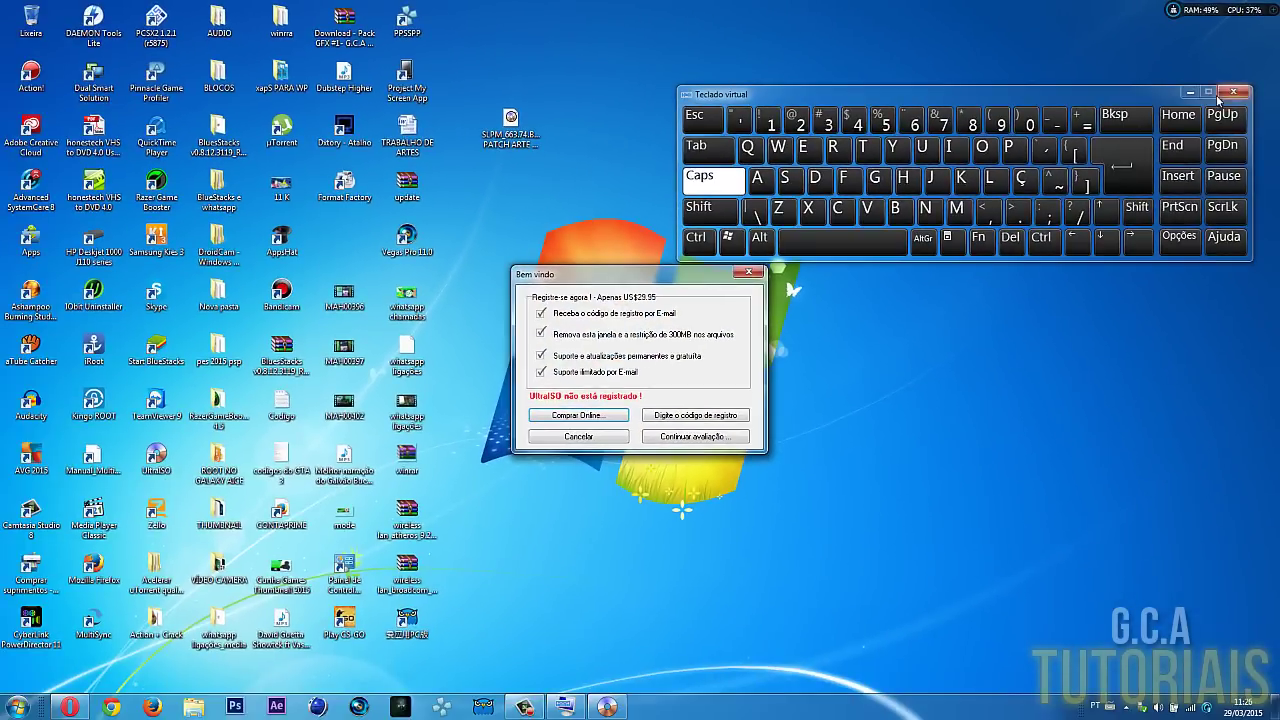
pyautogui.click(695, 437)
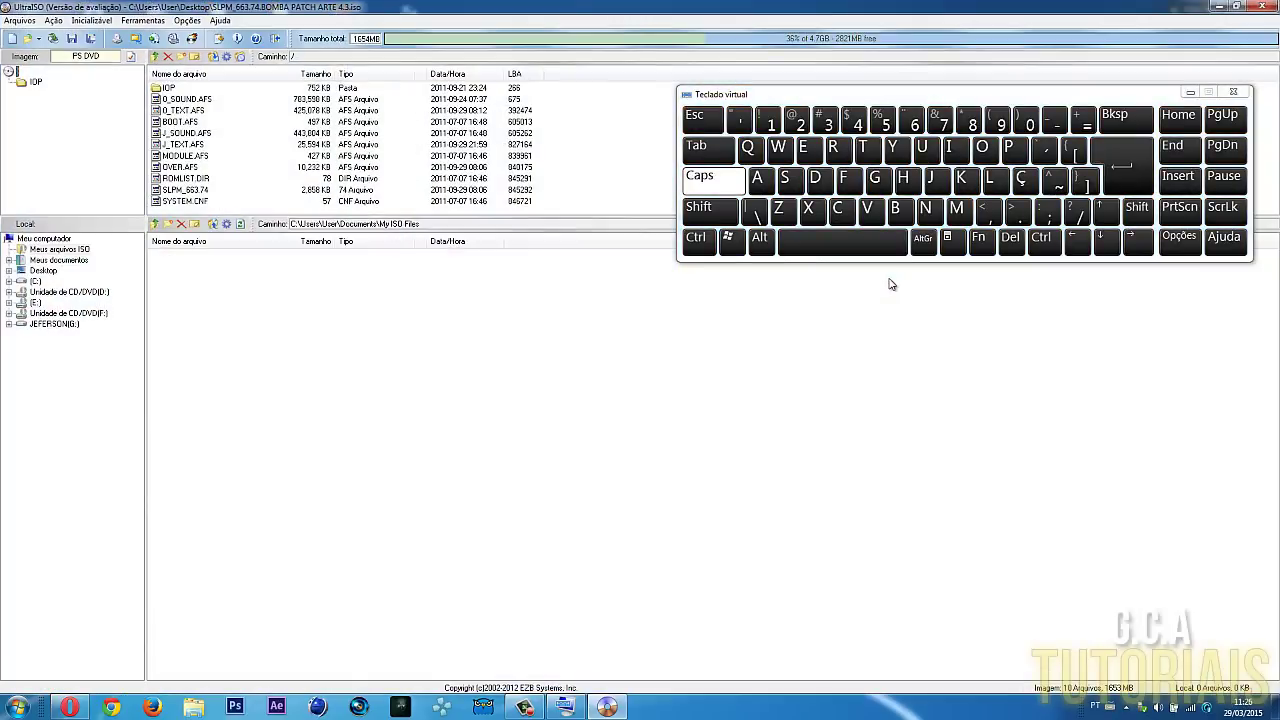
pyautogui.click(1234, 93)
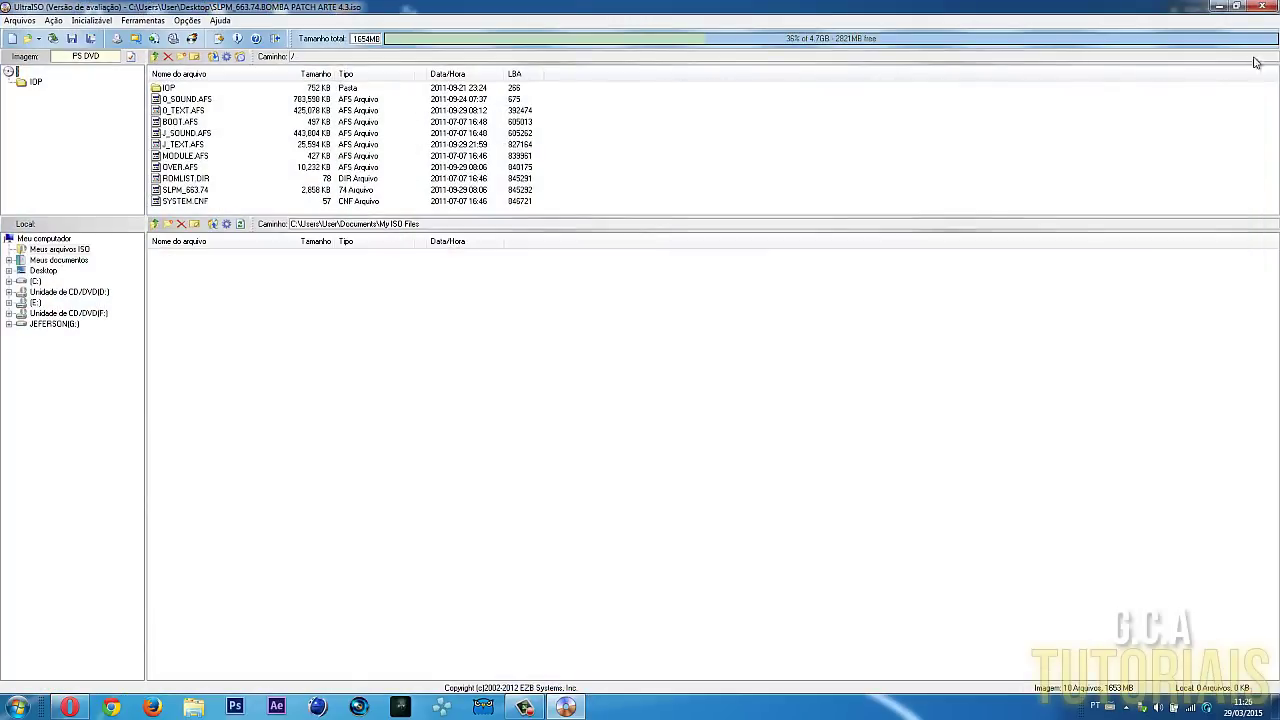
pyautogui.click(1263, 6)
# Move the renamed ISO to an empty area of the desktop and open its file name for editing
pyautogui.moveTo(520, 145); pyautogui.dragTo(832, 160)
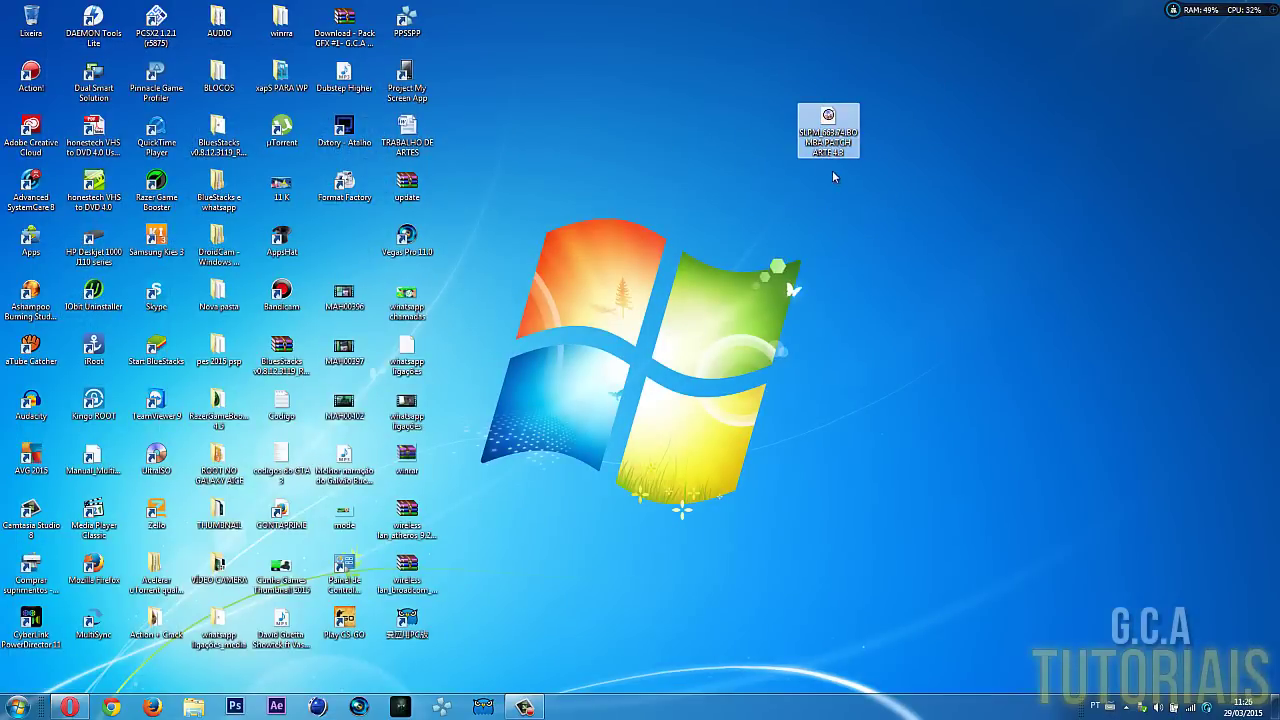
pyautogui.click(836, 215)
pyautogui.moveTo(762, 224); pyautogui.dragTo(900, 110)
pyautogui.rightClick(833, 131)
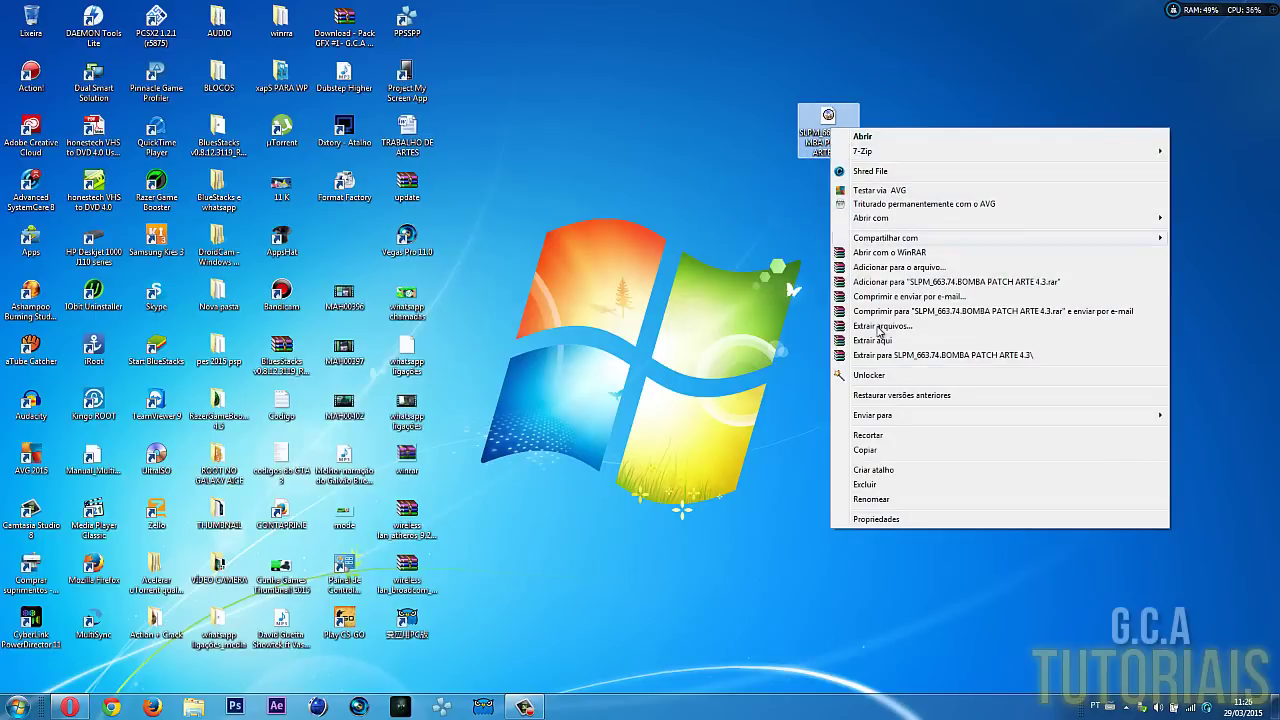
pyautogui.click(876, 499)
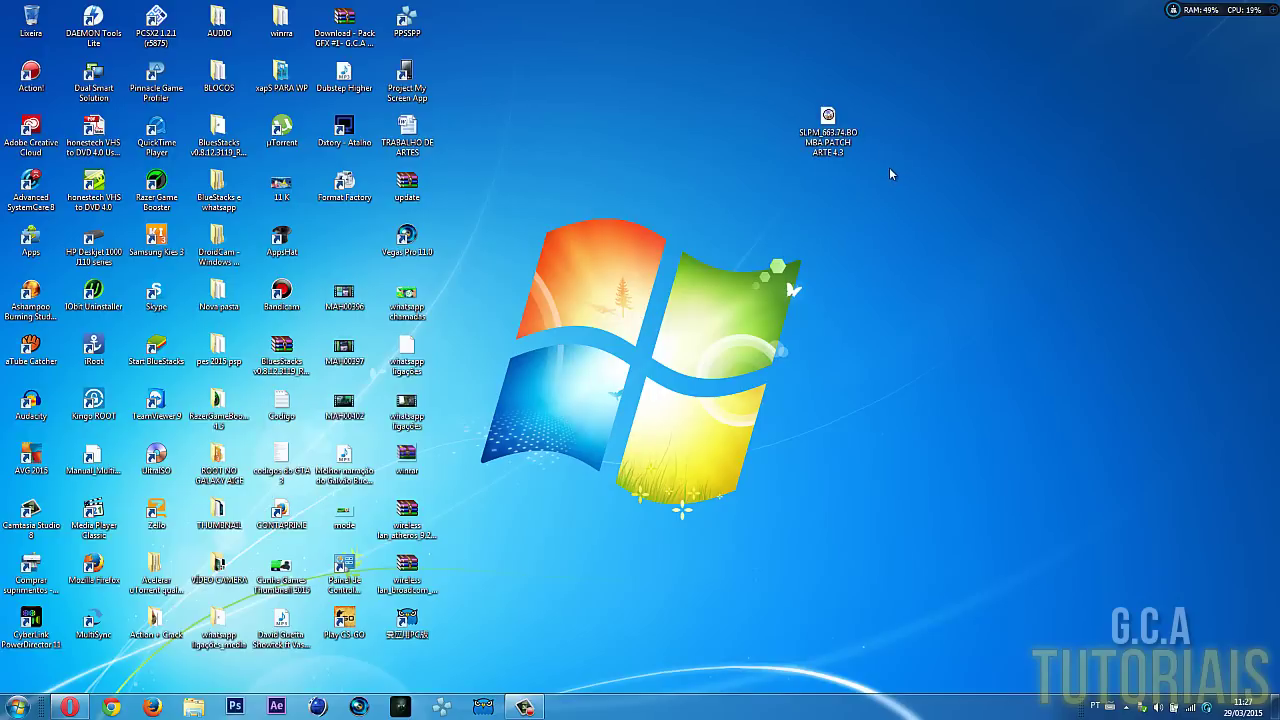
# Cut the SLPM_663.74.BOMBA PATCH ARTE 4.3 ISO from the desktop and paste it into the DVD folder on USB drive G:
pyautogui.rightClick(828, 130)
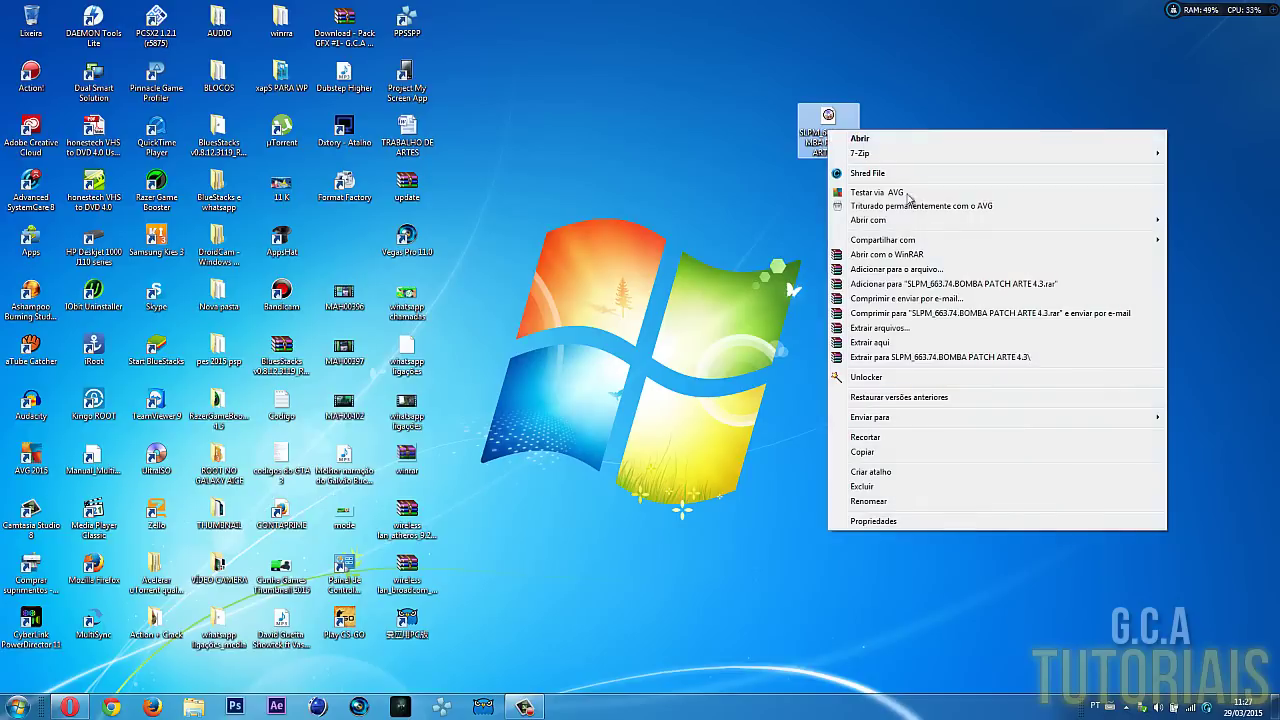
pyautogui.click(875, 450)
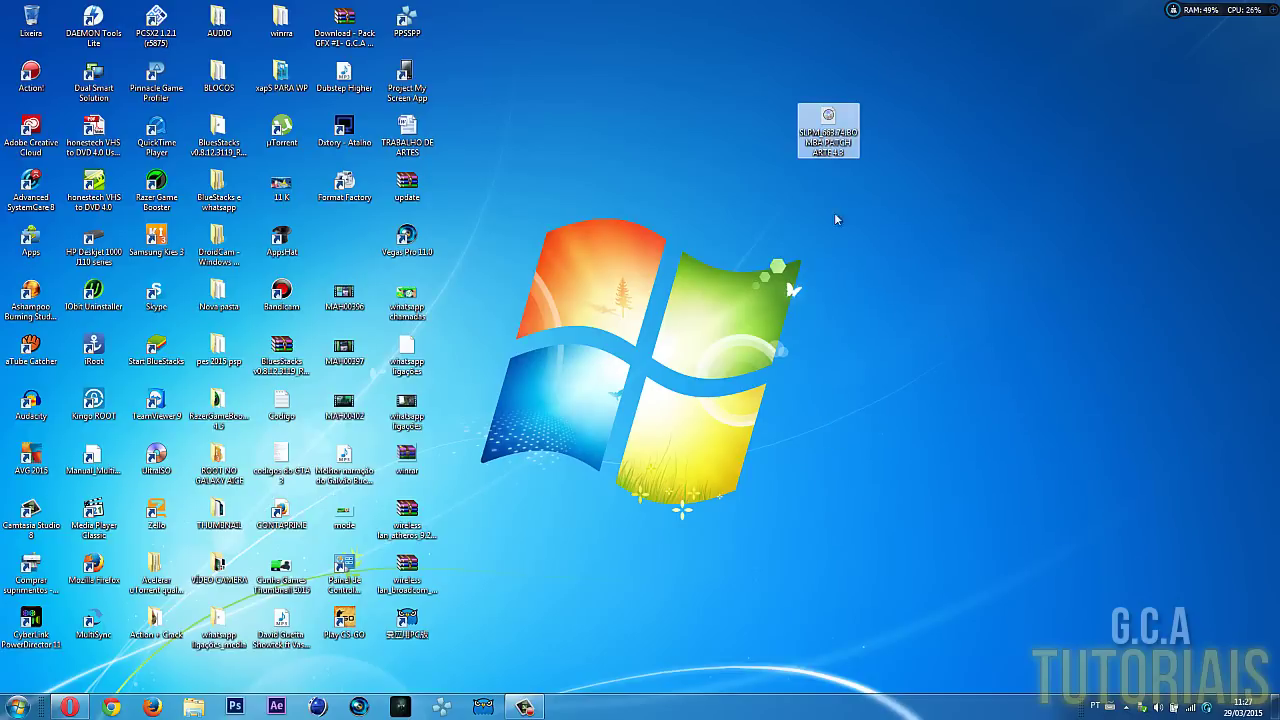
pyautogui.click(194, 707)
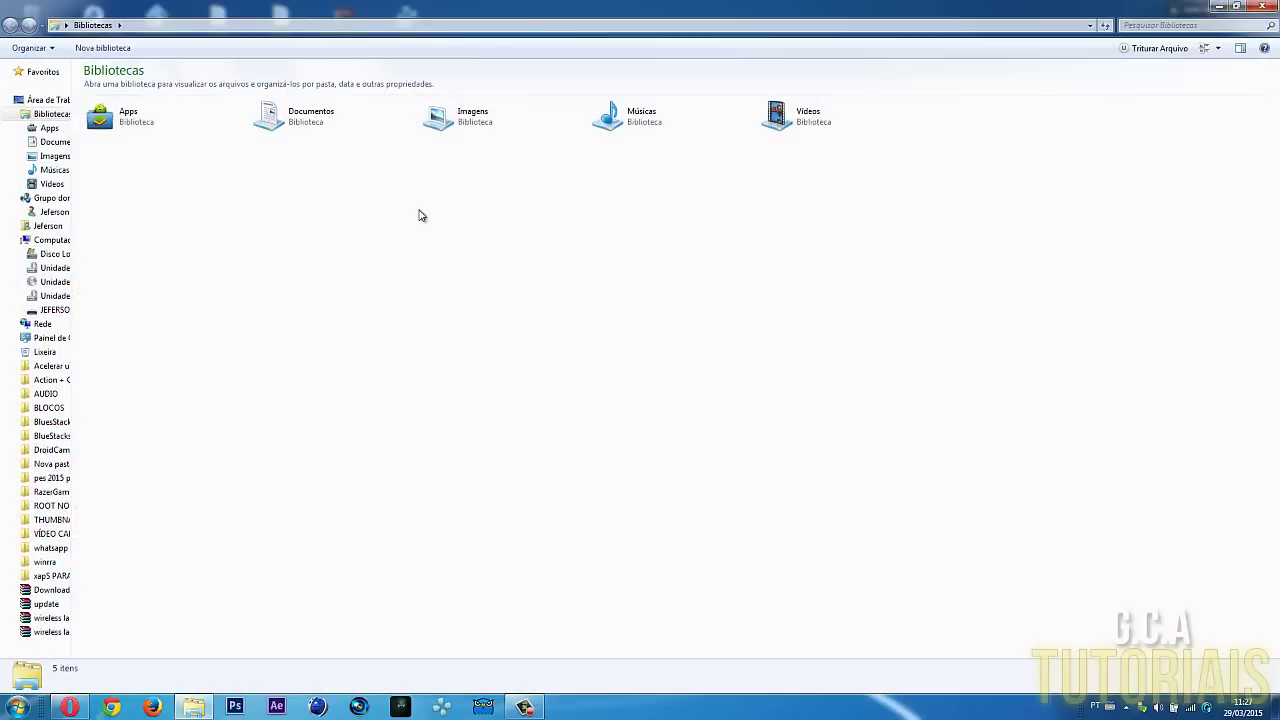
pyautogui.click(46, 310)
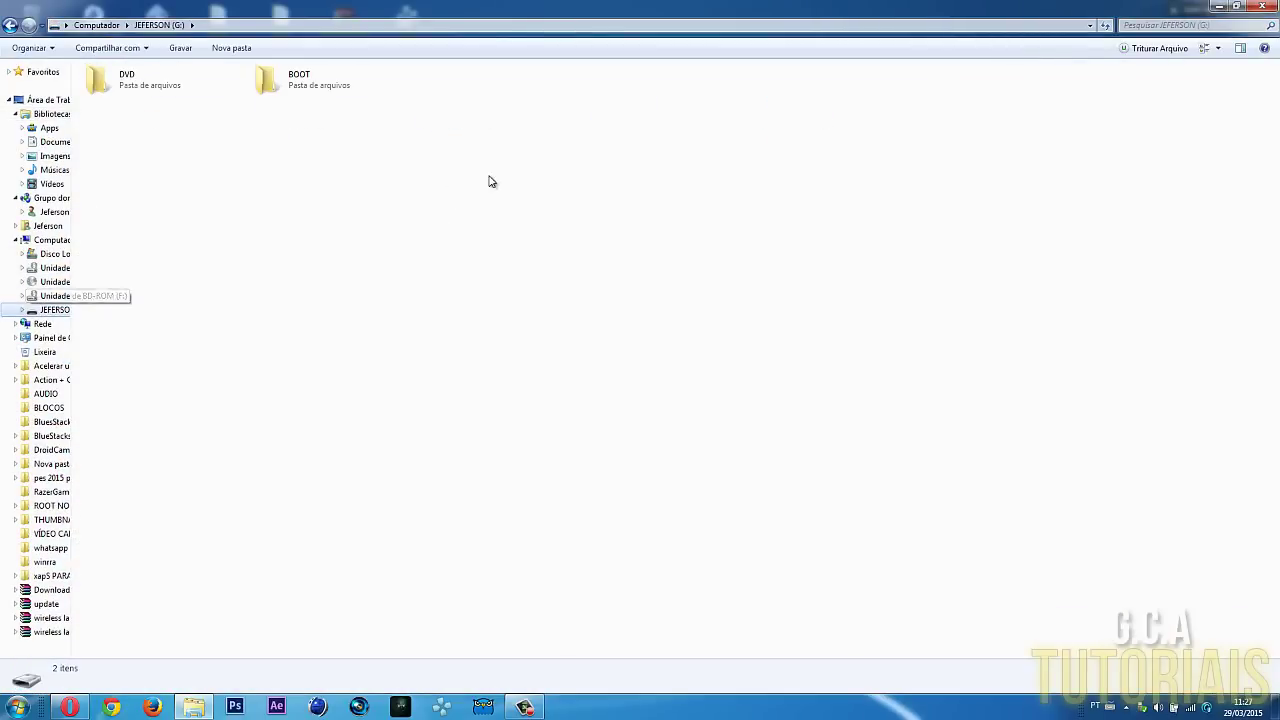
pyautogui.doubleClick(155, 92)
pyautogui.rightClick(363, 123)
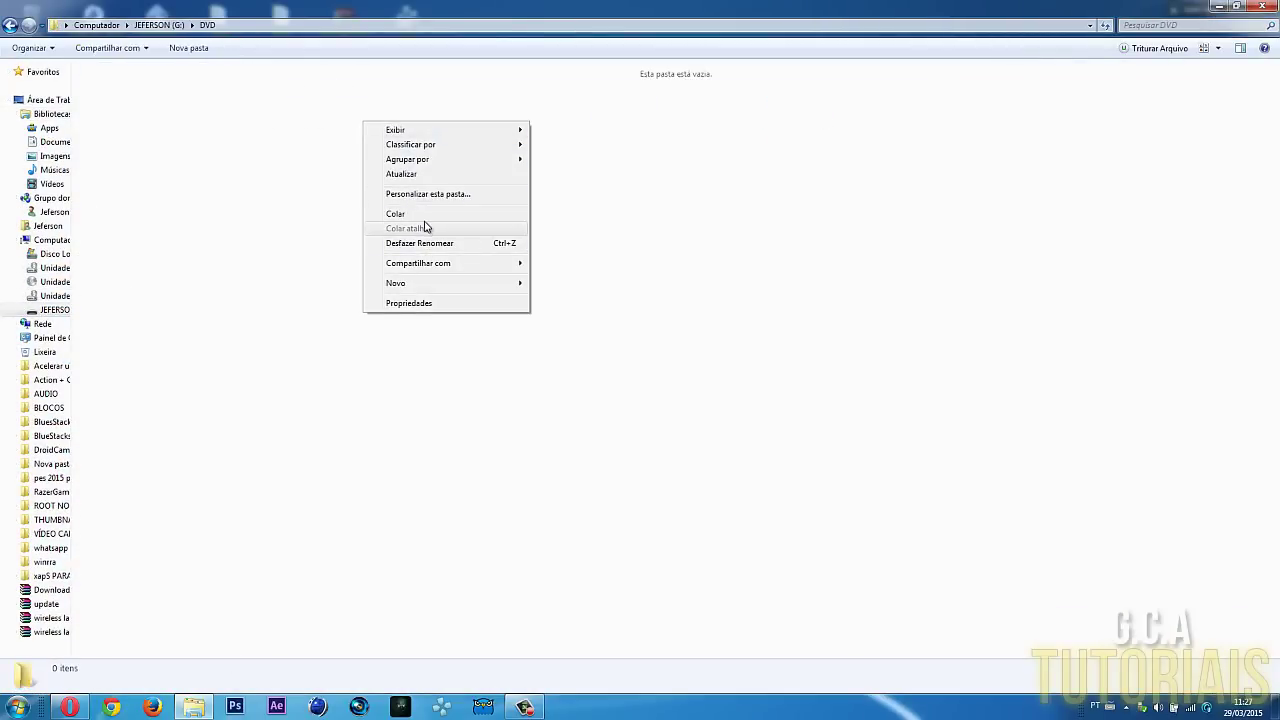
pyautogui.click(423, 215)
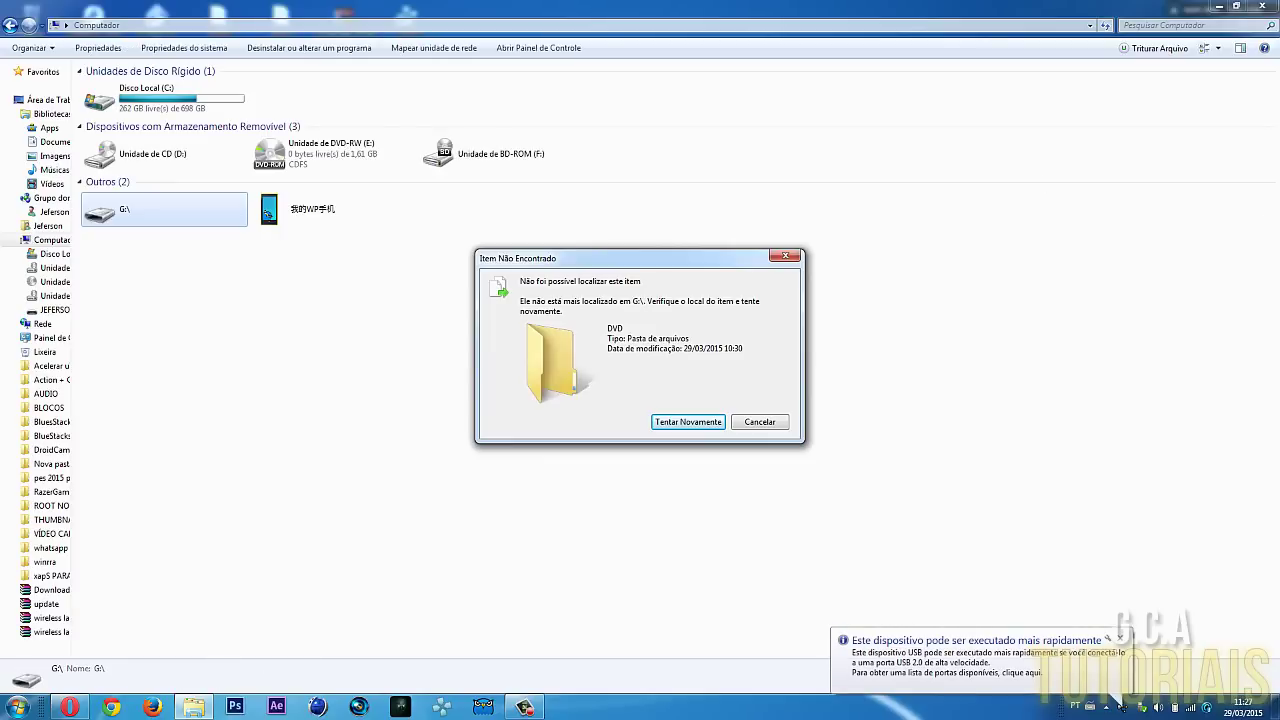
pyautogui.click(783, 258)
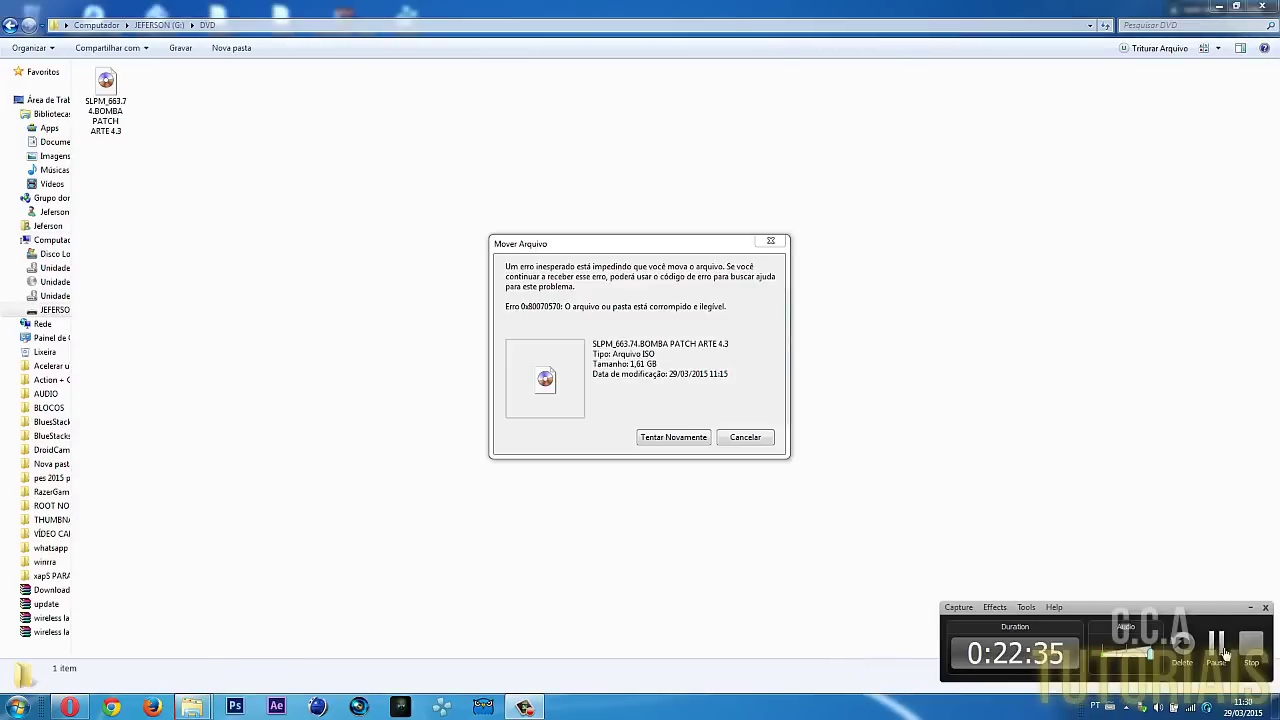
# Move the file transfer window aside, go back to the root of drive G:, and reopen the DVD folder
pyautogui.moveTo(330, 160); pyautogui.dragTo(309, 98)
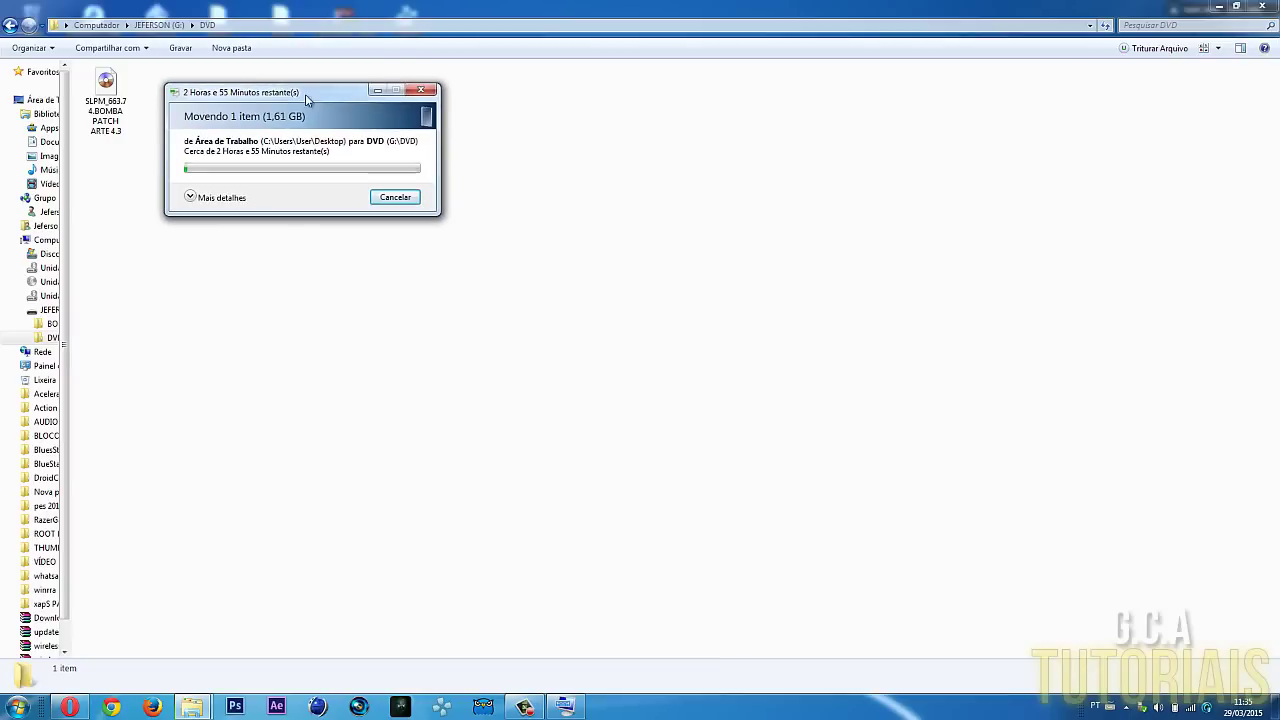
pyautogui.click(10, 24)
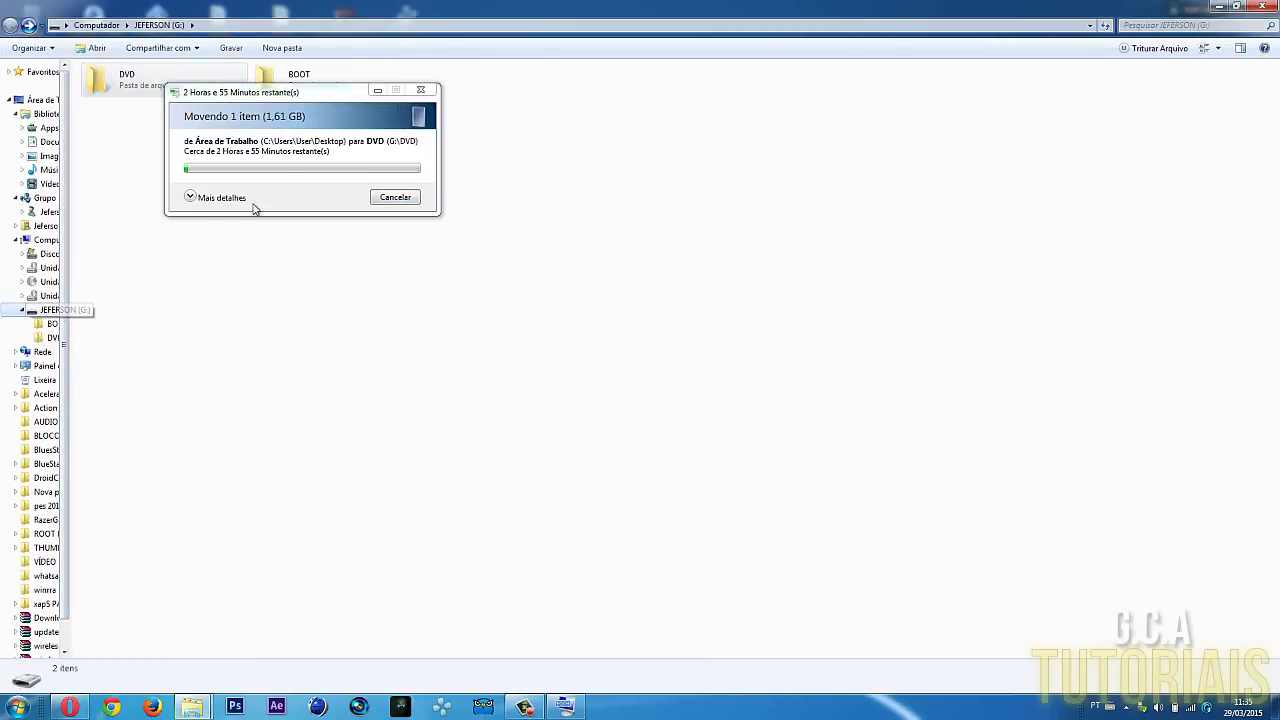
pyautogui.doubleClick(147, 86)
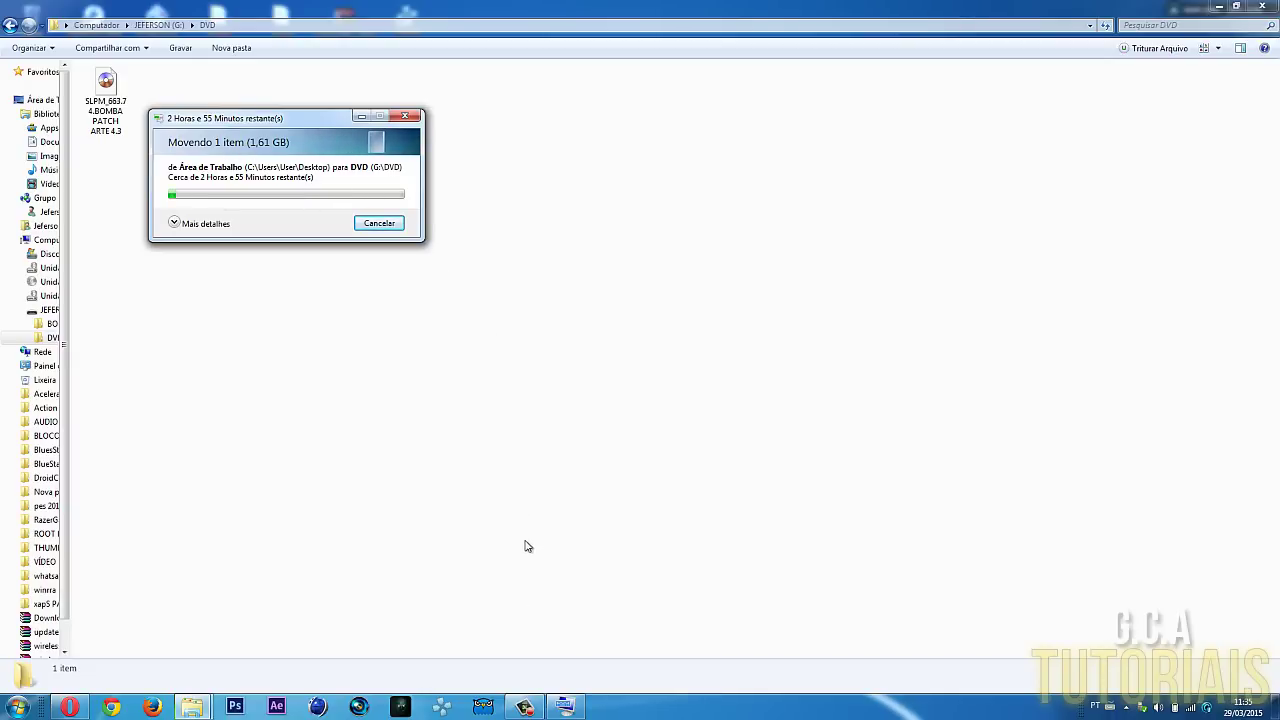
pyautogui.click(524, 706)
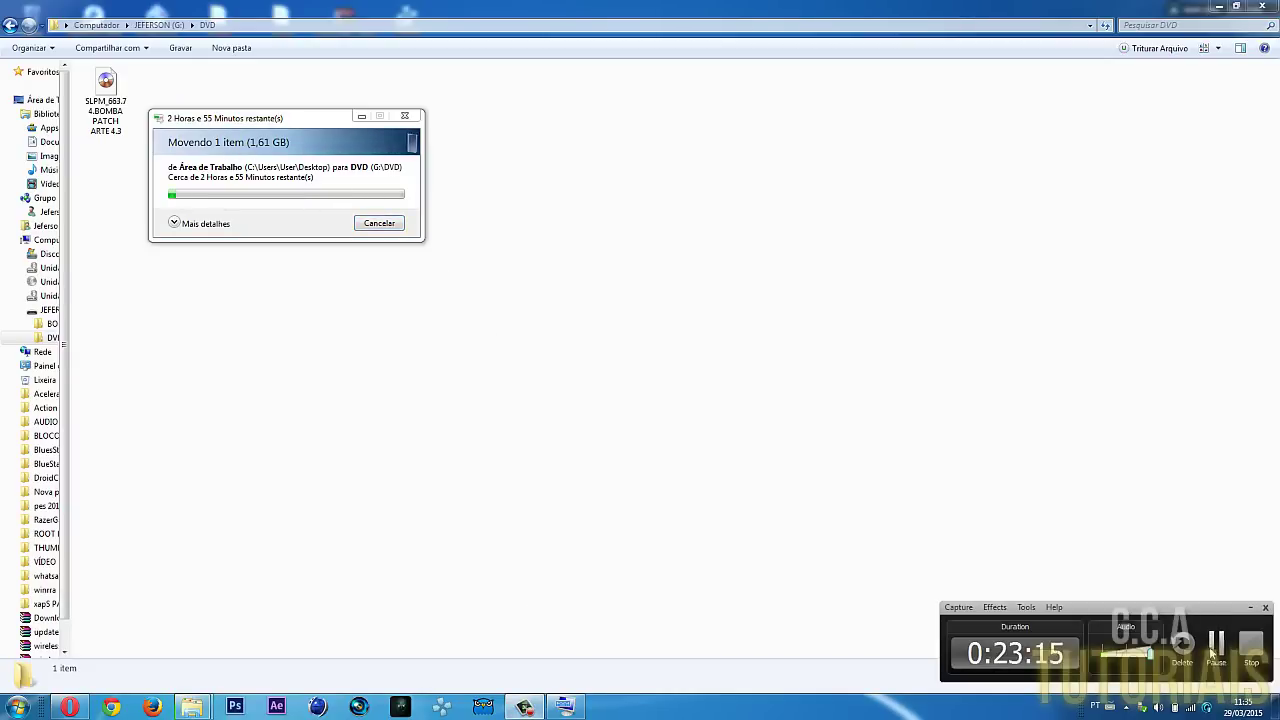
pyautogui.click(1206, 640)
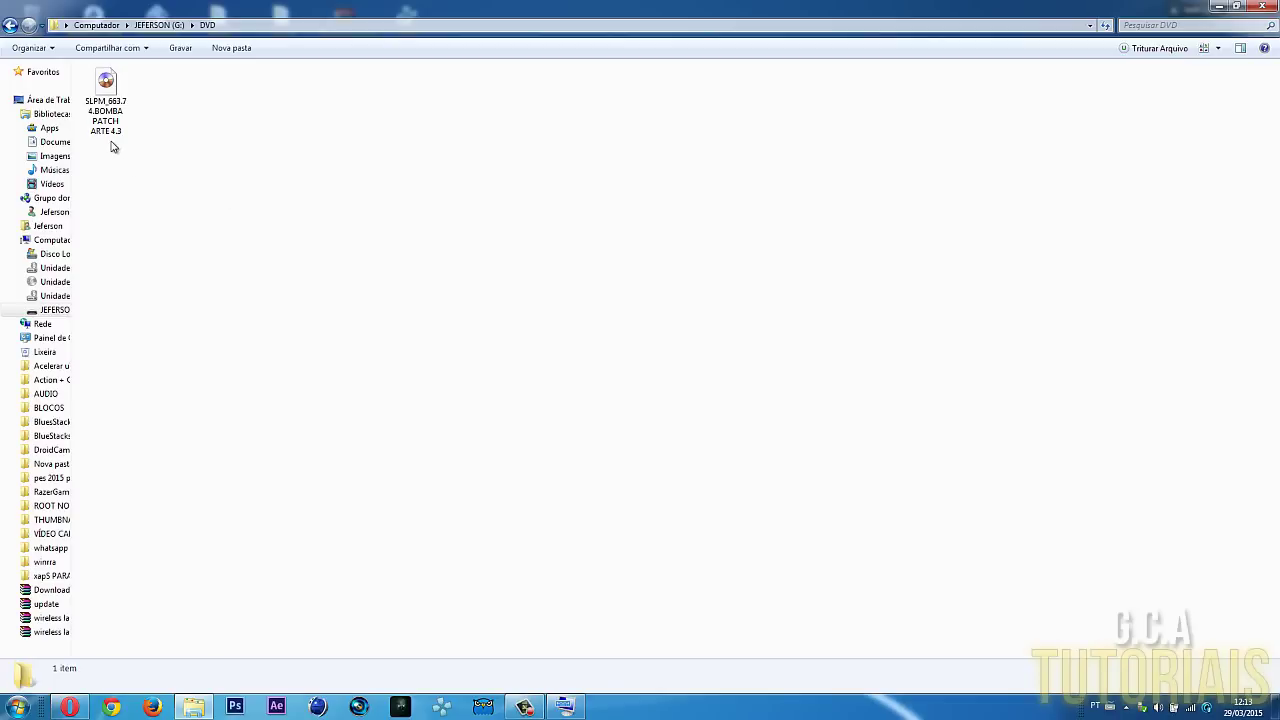
# Check the contents of the DVD and BOOT folders on drive G: and select both folders at the drive root
pyautogui.click(10, 26)
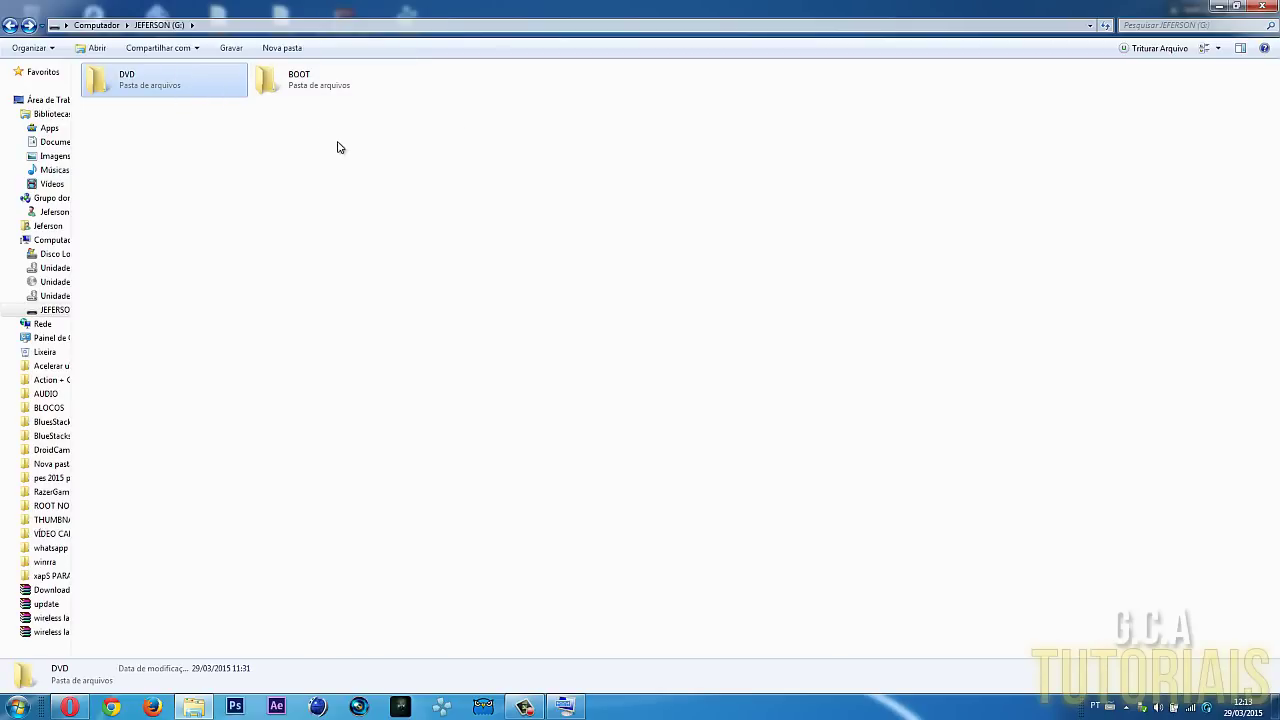
pyautogui.moveTo(293, 85)
pyautogui.doubleClick(190, 82)
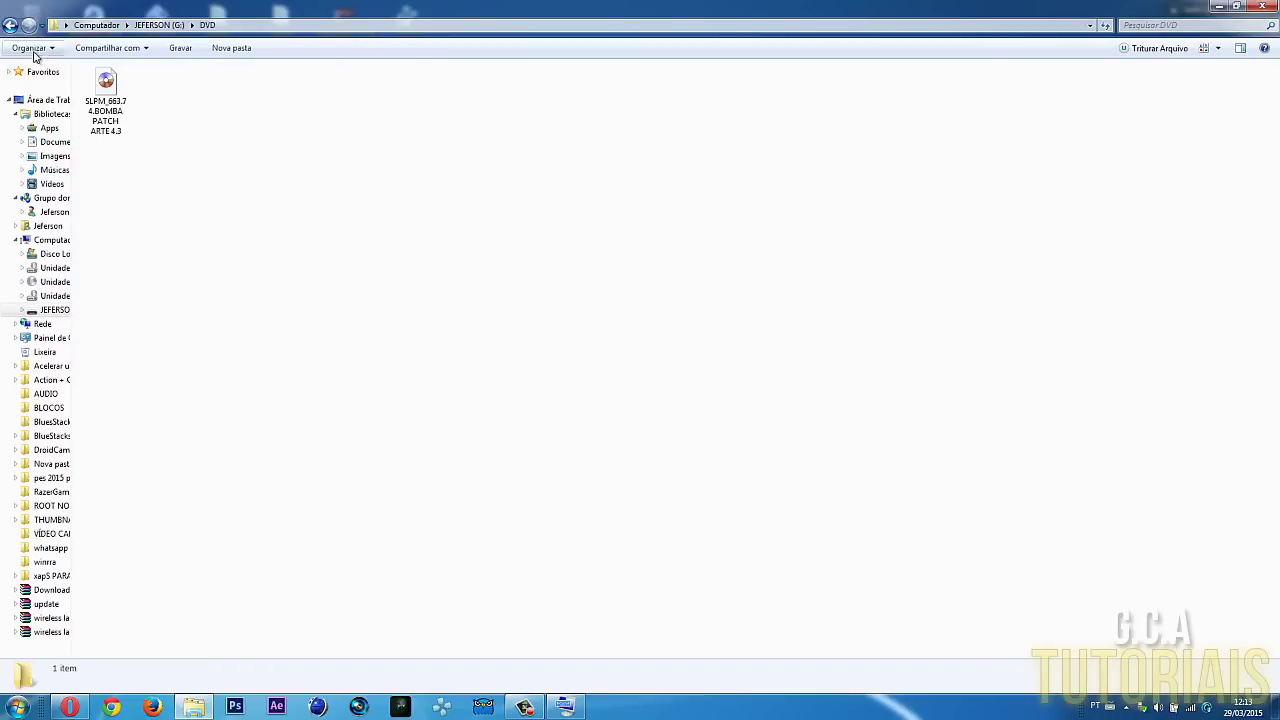
pyautogui.click(11, 24)
pyautogui.click(292, 93)
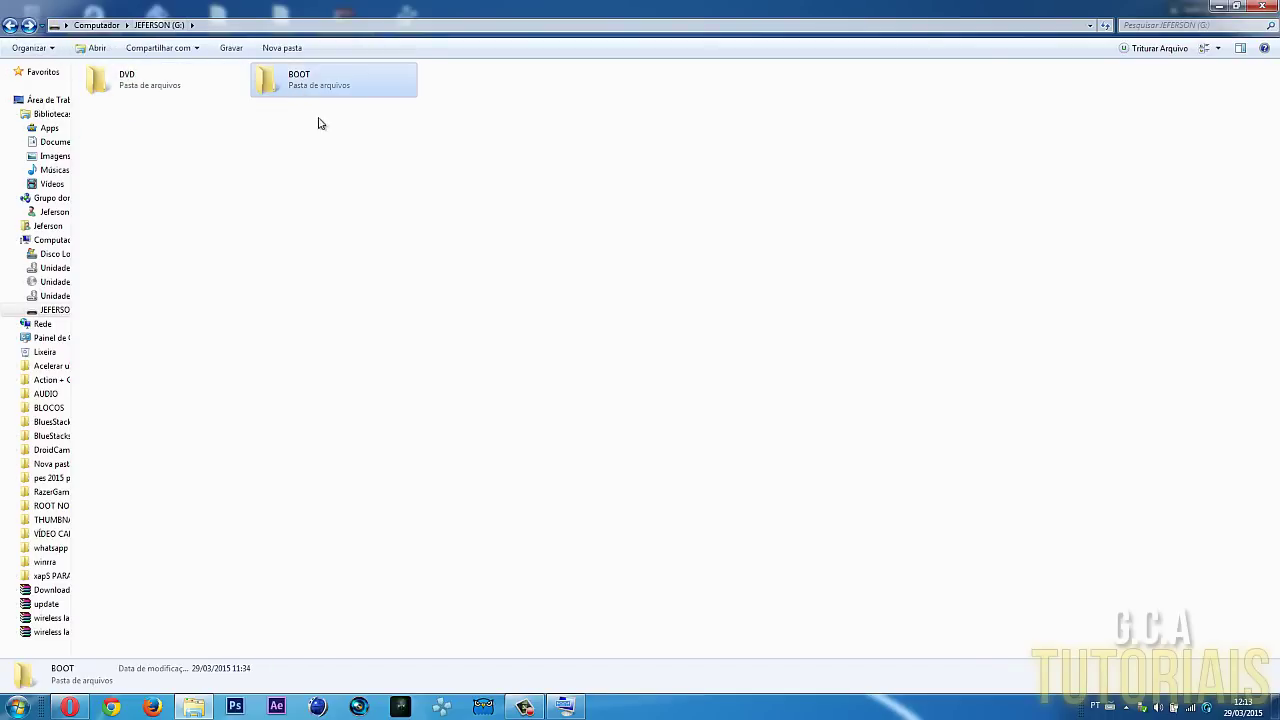
pyautogui.doubleClick(324, 89)
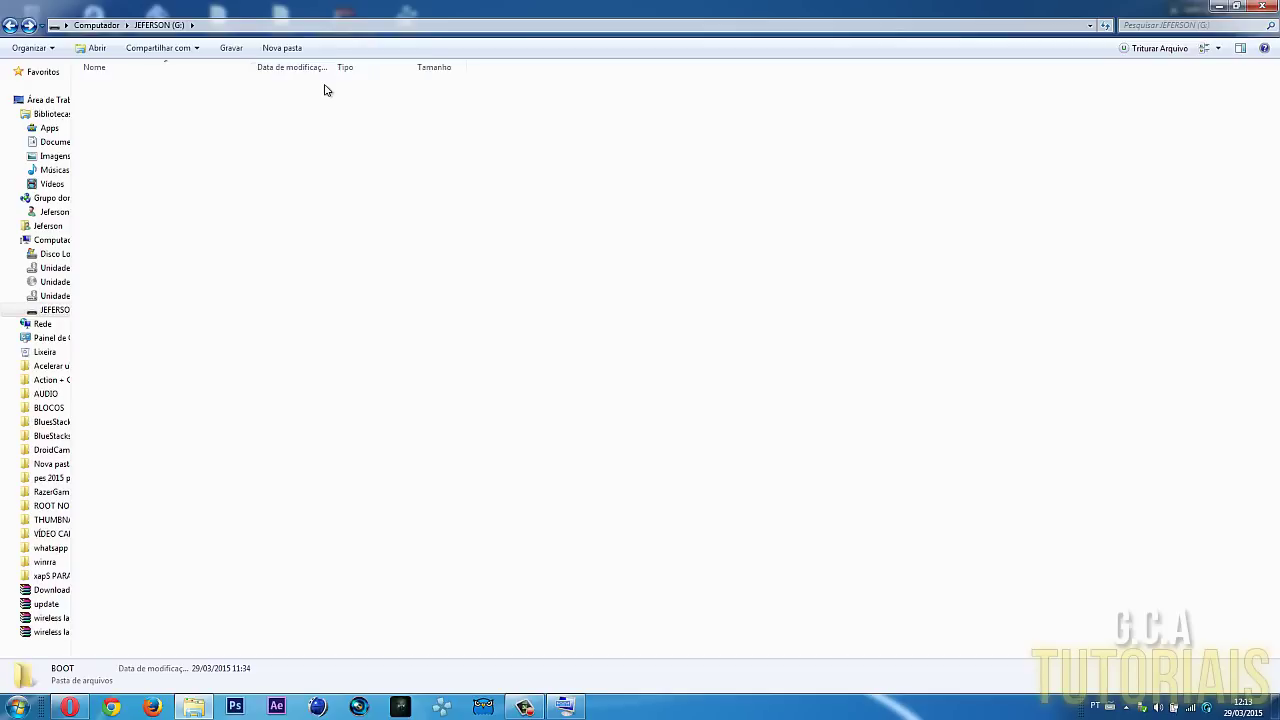
pyautogui.click(11, 25)
pyautogui.moveTo(120, 122); pyautogui.dragTo(467, 91)
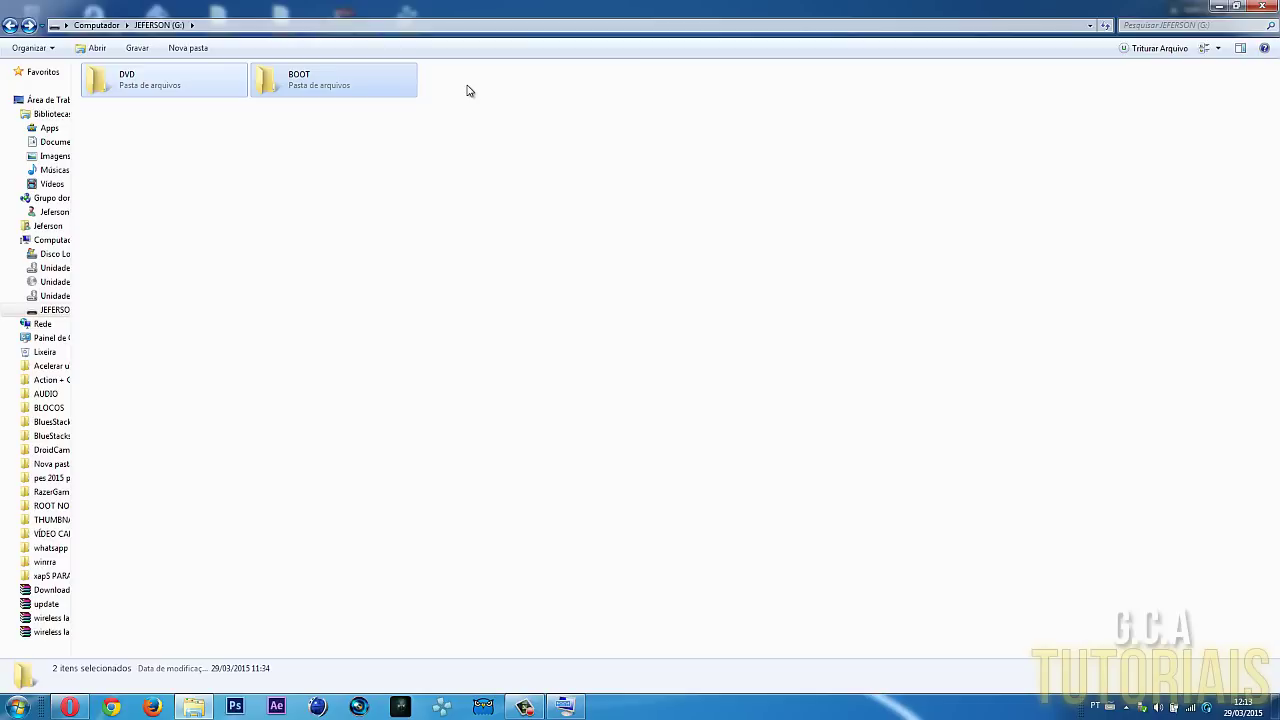
# Reopen the DVD folder to check the moved ISO and return to the root of drive G:
pyautogui.click(185, 90)
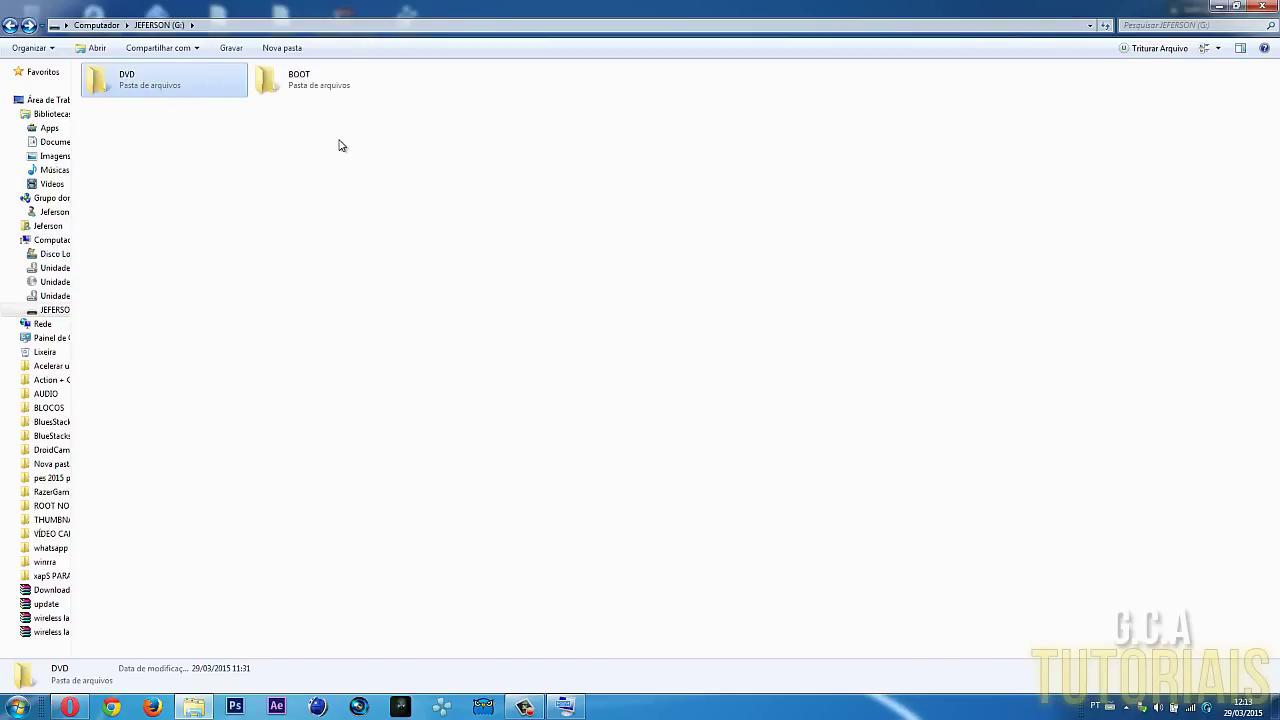
pyautogui.doubleClick(167, 91)
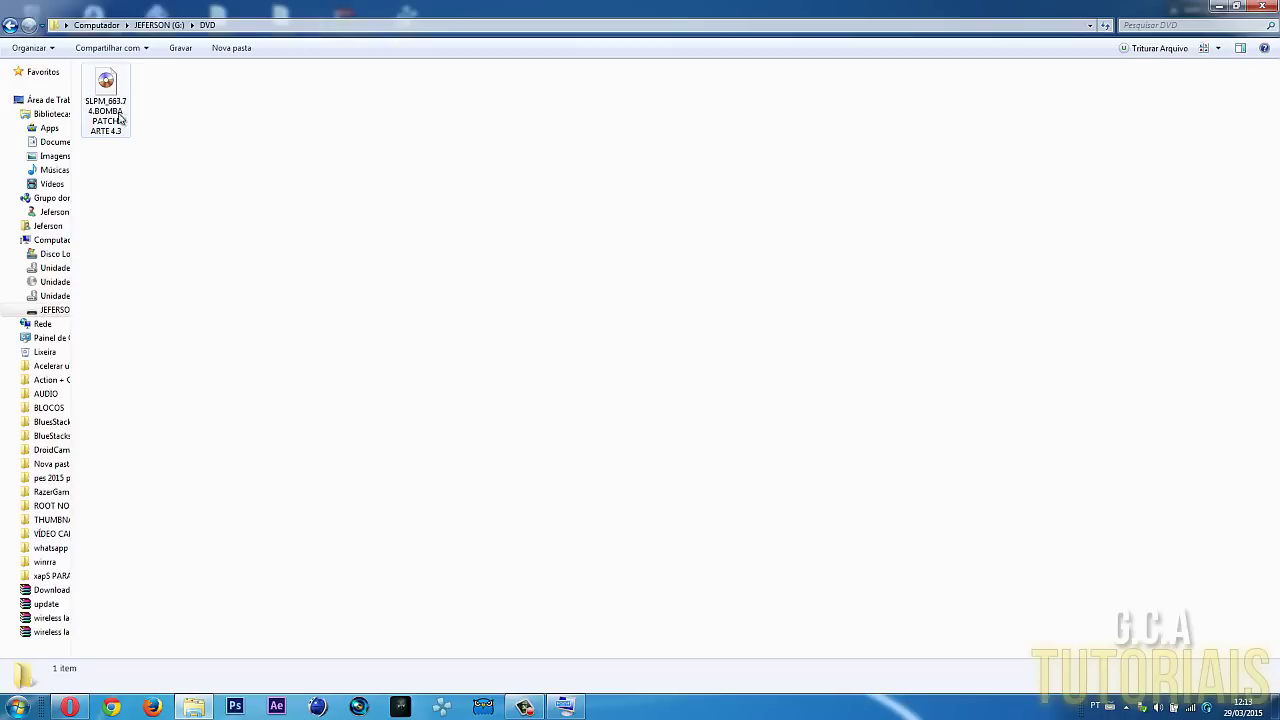
pyautogui.click(10, 25)
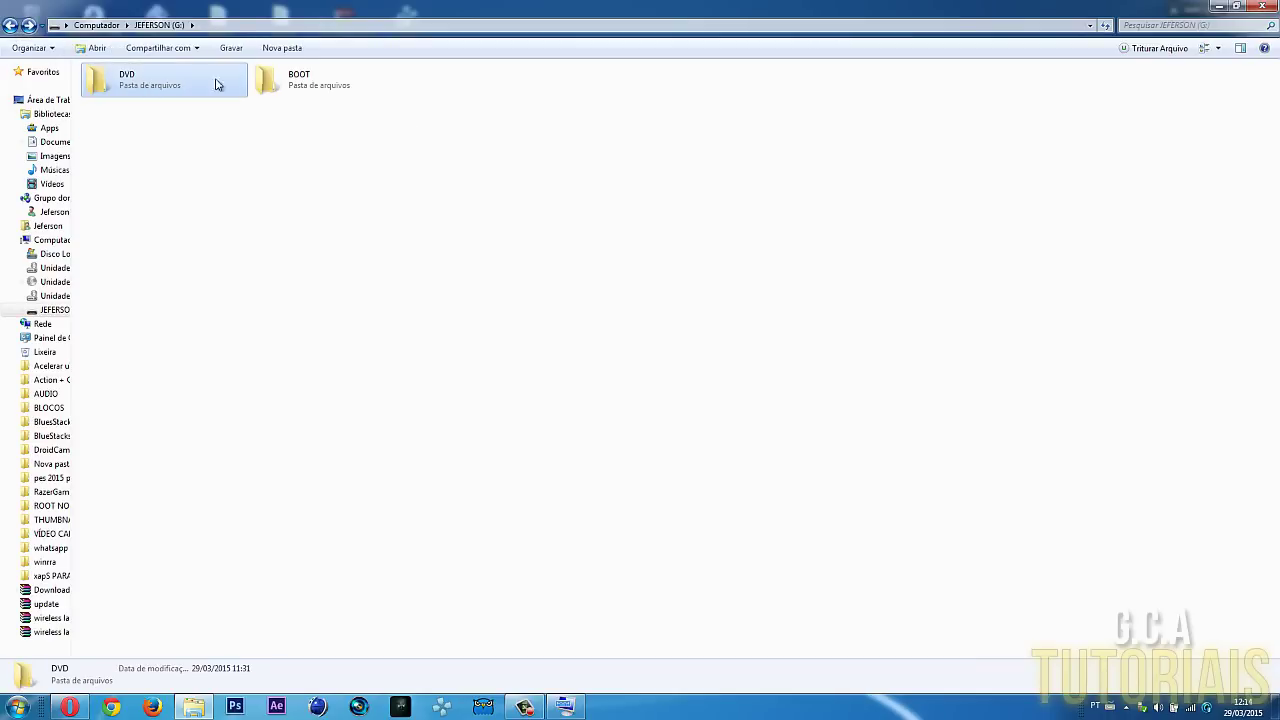
# Review the DVD and BOOT folders as a selected pair, leave drive G:, and close the file browsing window
pyautogui.moveTo(101, 123); pyautogui.dragTo(420, 73)
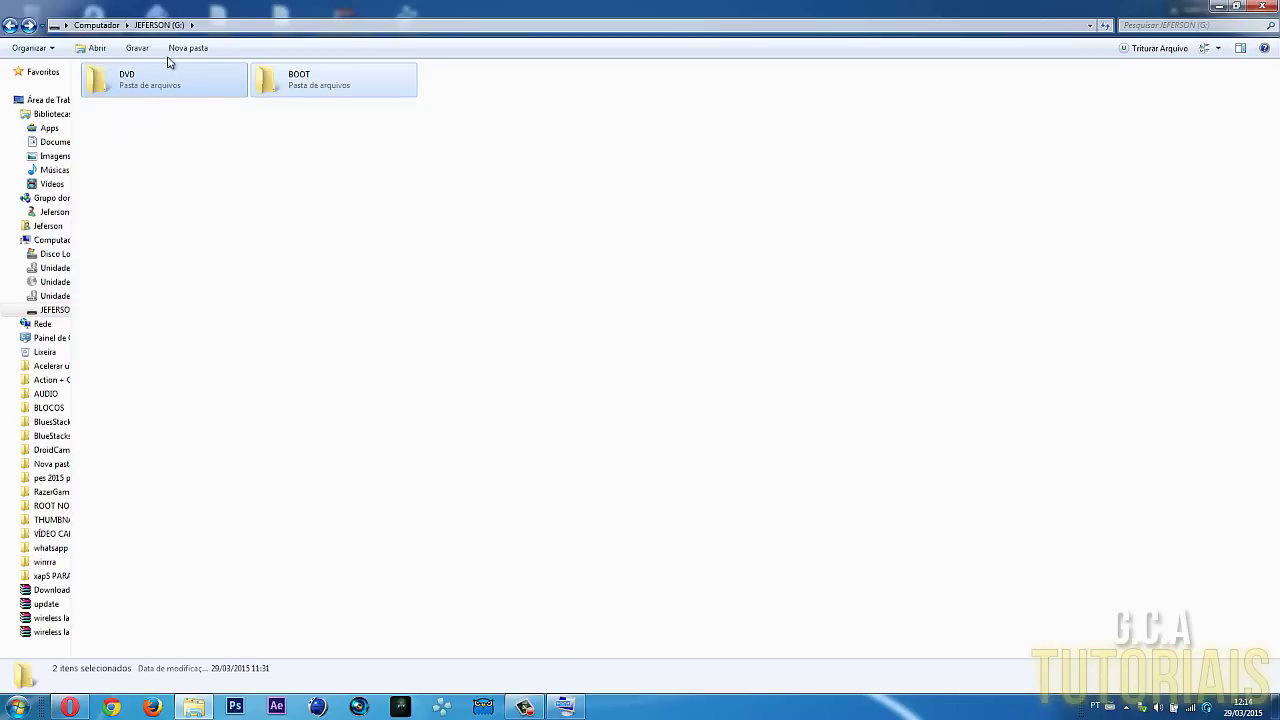
pyautogui.click(10, 25)
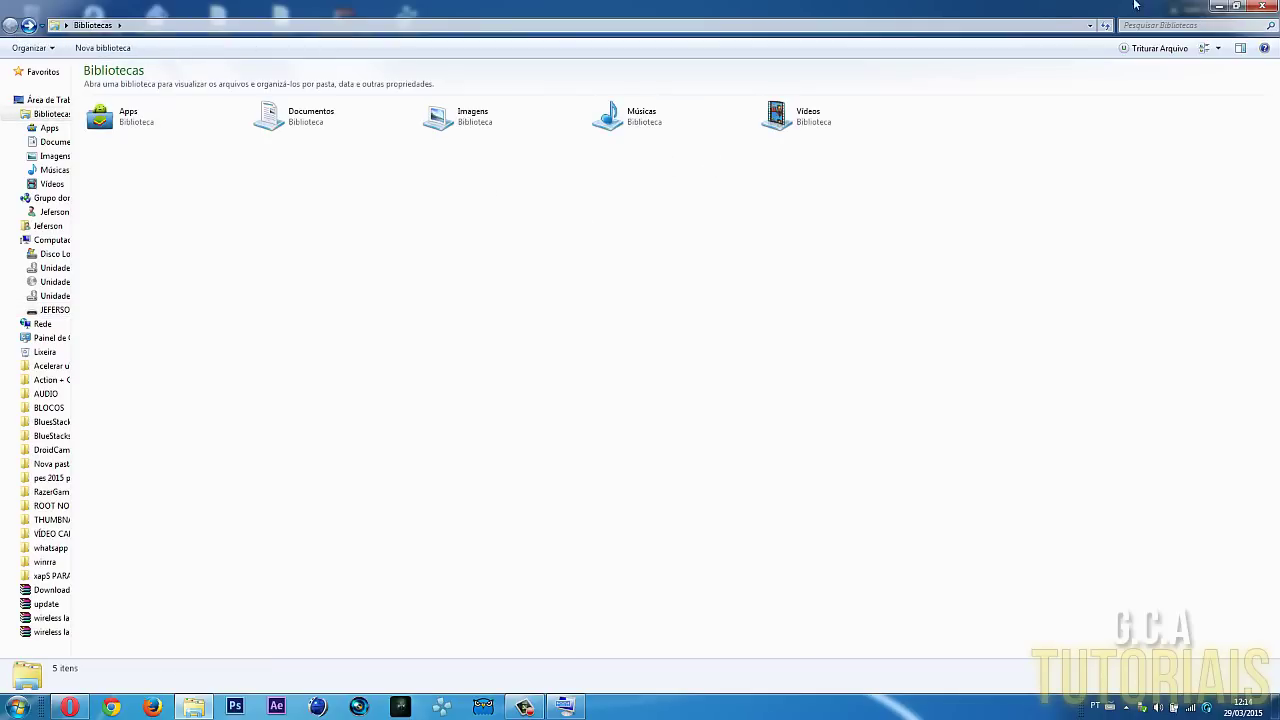
pyautogui.click(1262, 7)
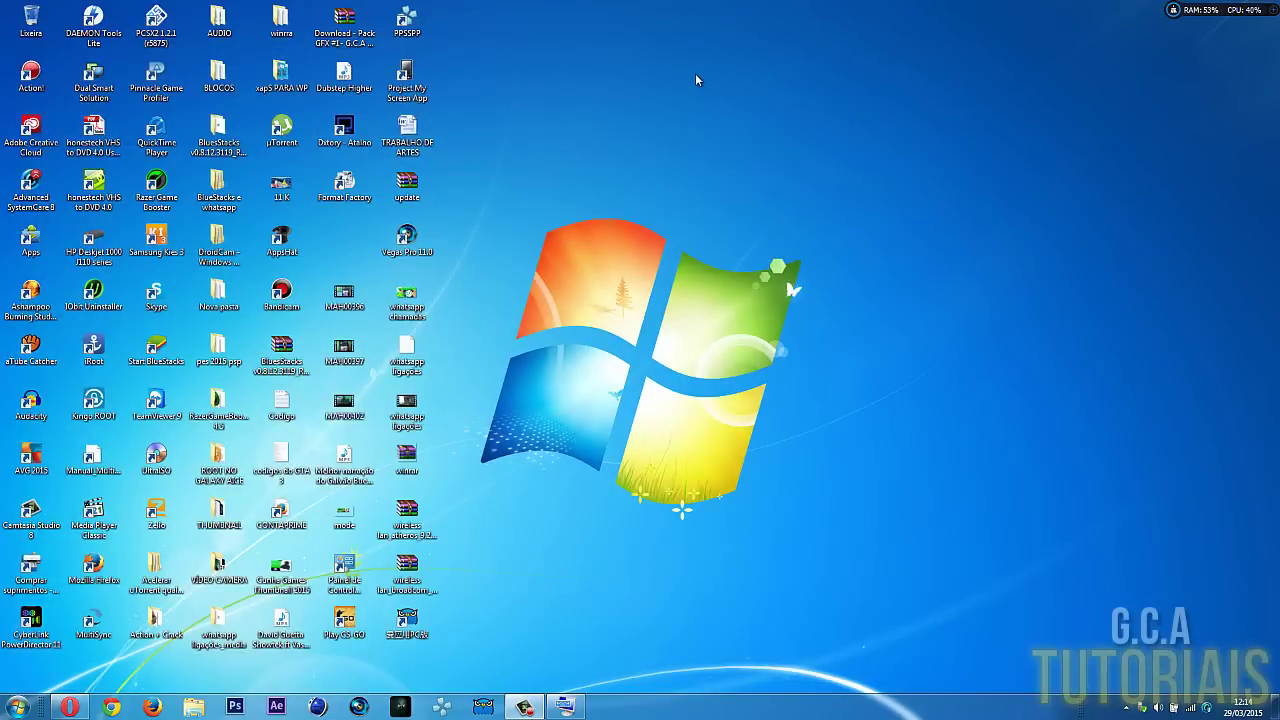